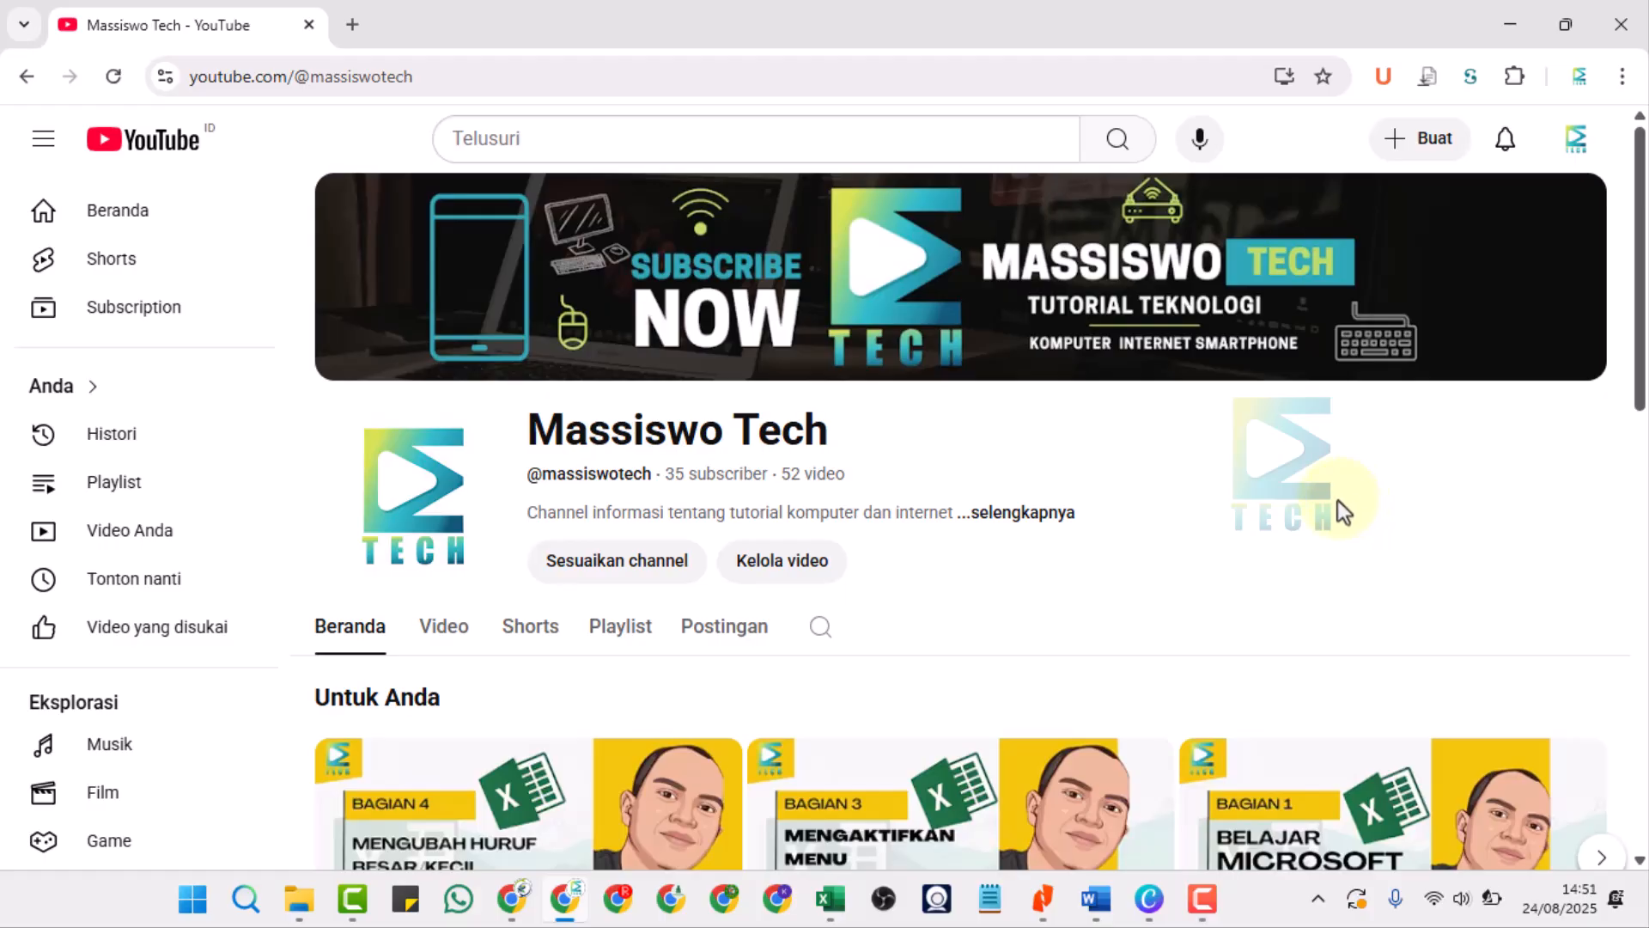
# Switch from the browser to the Excel workbook Book1 containing the rounding formulas table.
pyautogui.scroll(-1, 1335, 497)
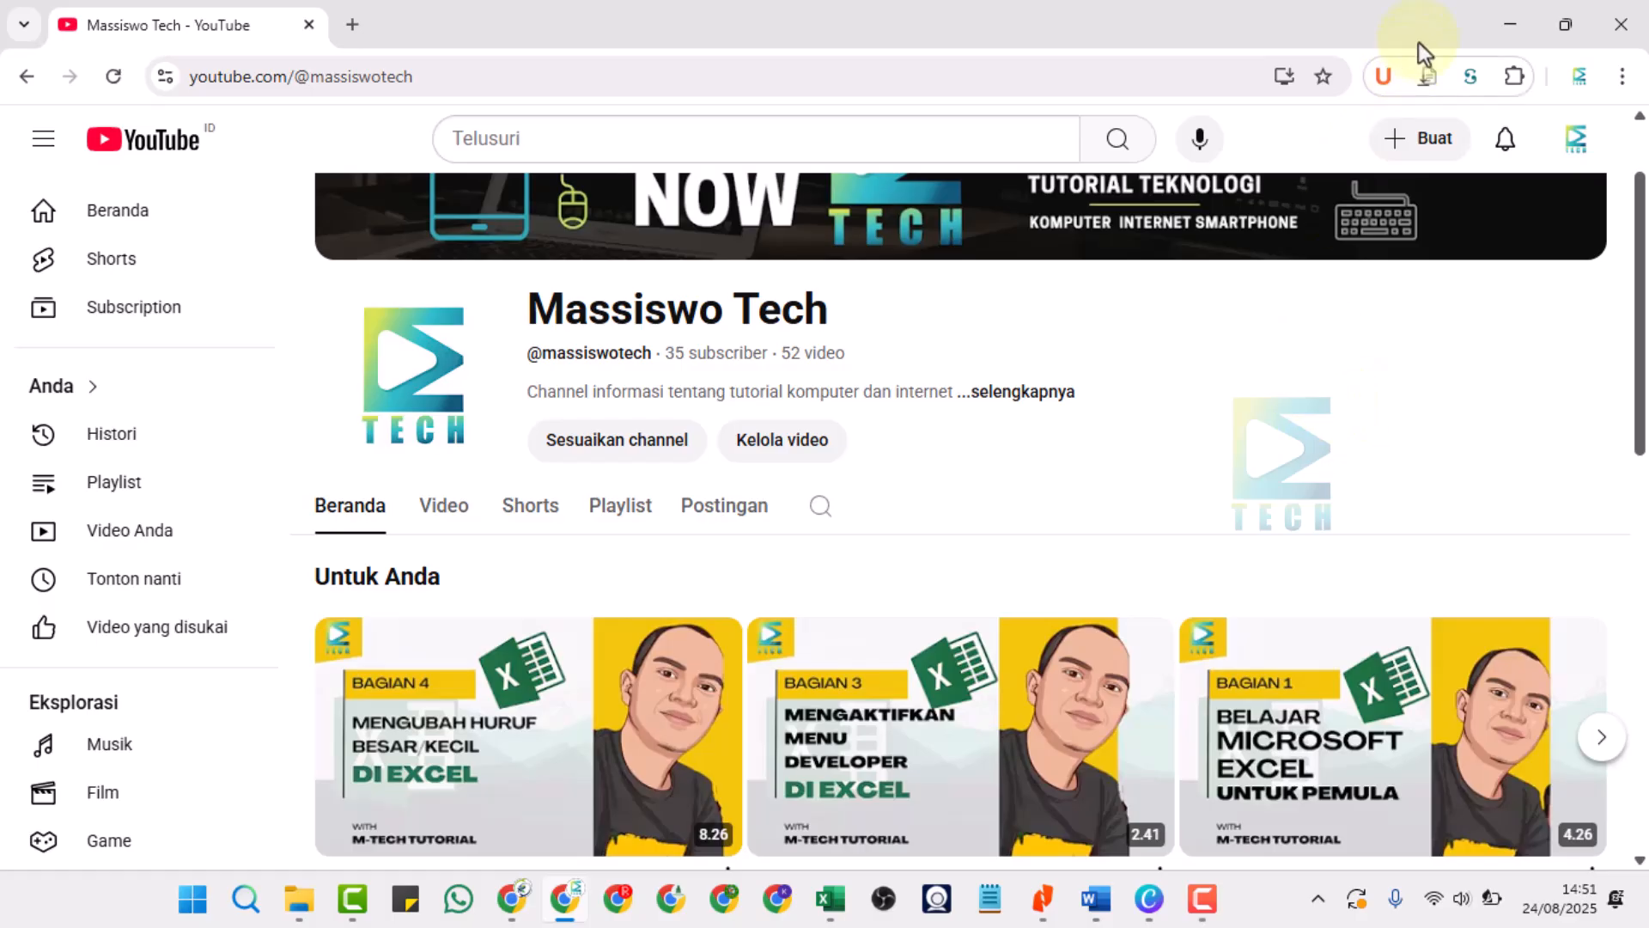
pyautogui.scroll(2, 1342, 443)
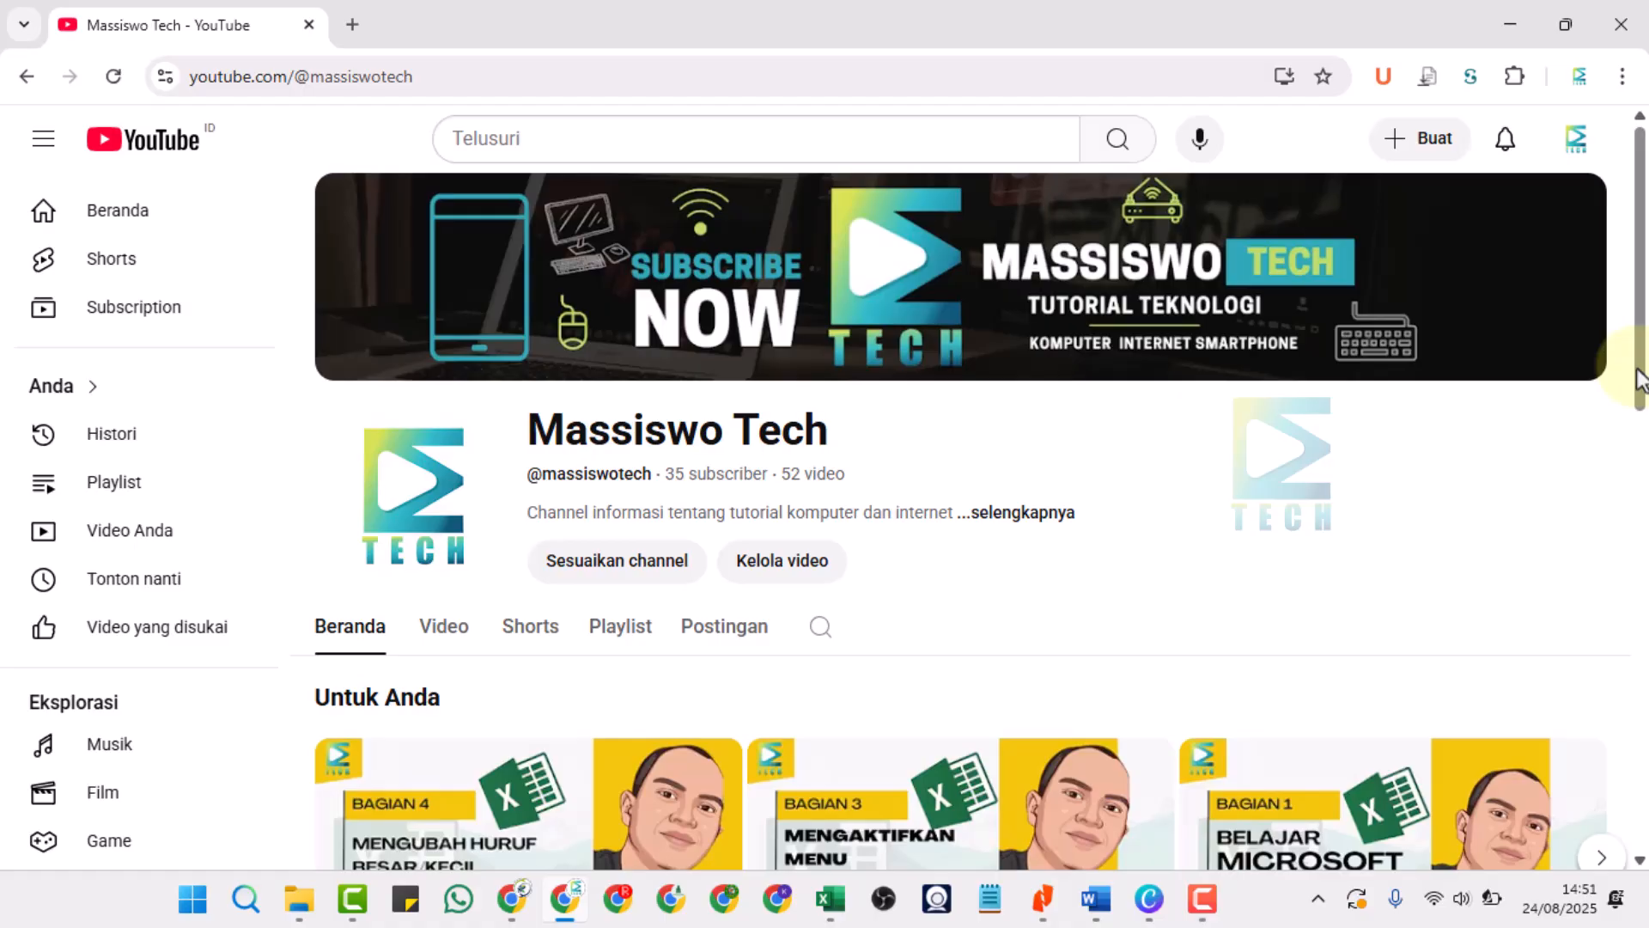
pyautogui.click(1514, 27)
pyautogui.click(549, 620)
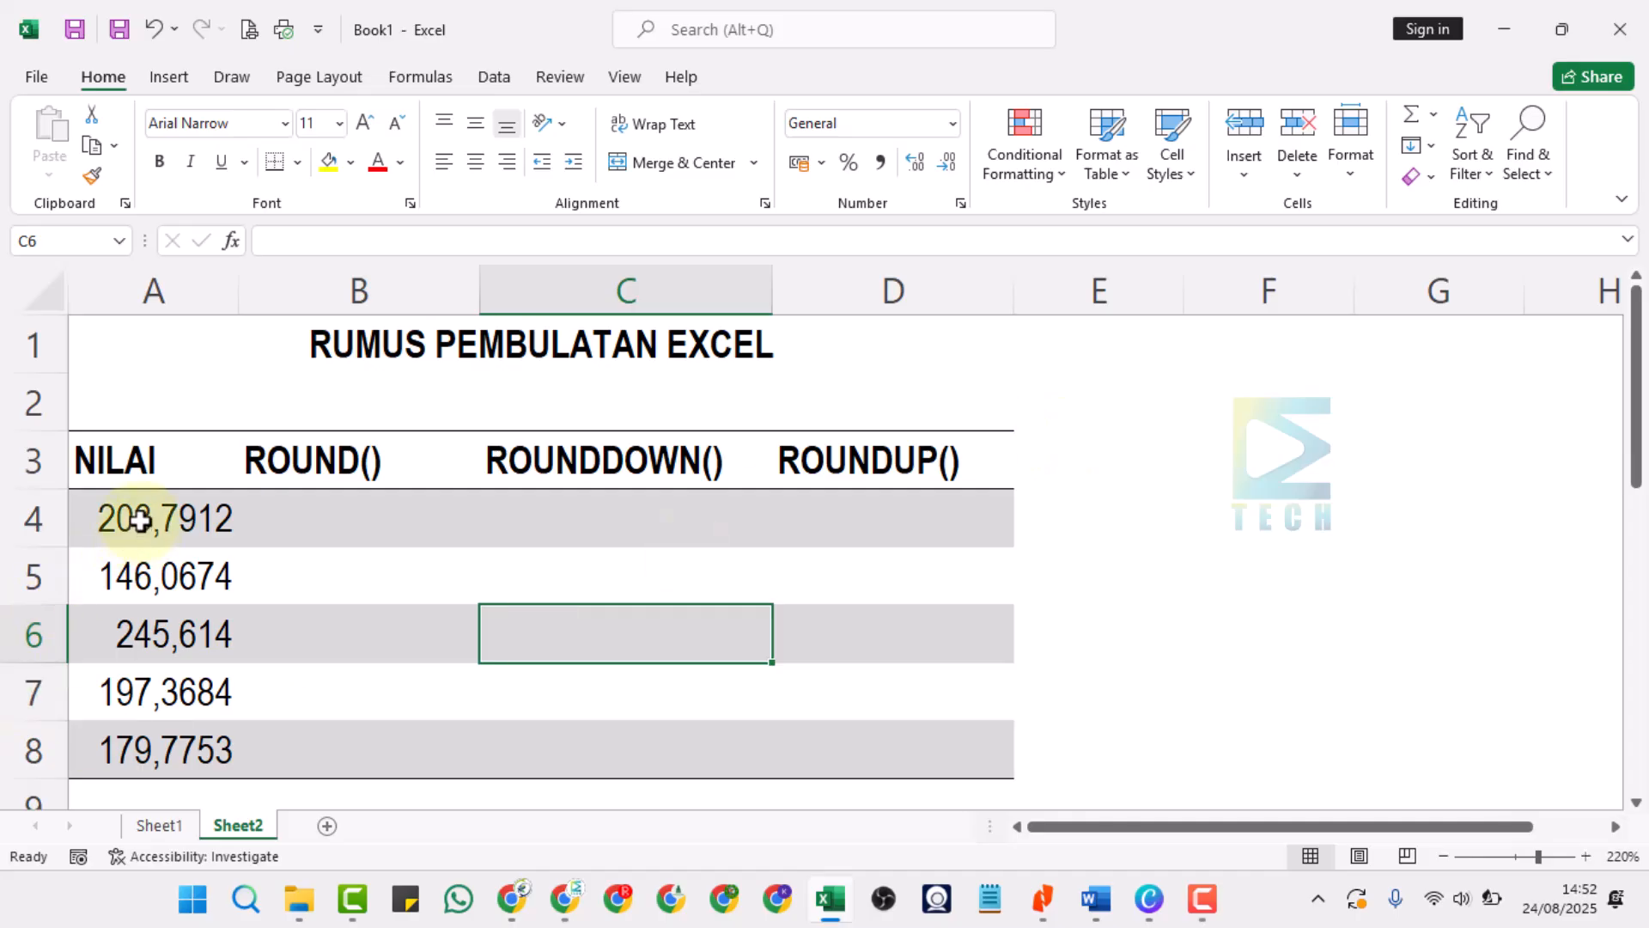
# Examine the unrounded decimal values in the NILAI column, cells A4:A8.
pyautogui.moveTo(140, 520); pyautogui.dragTo(121, 748)
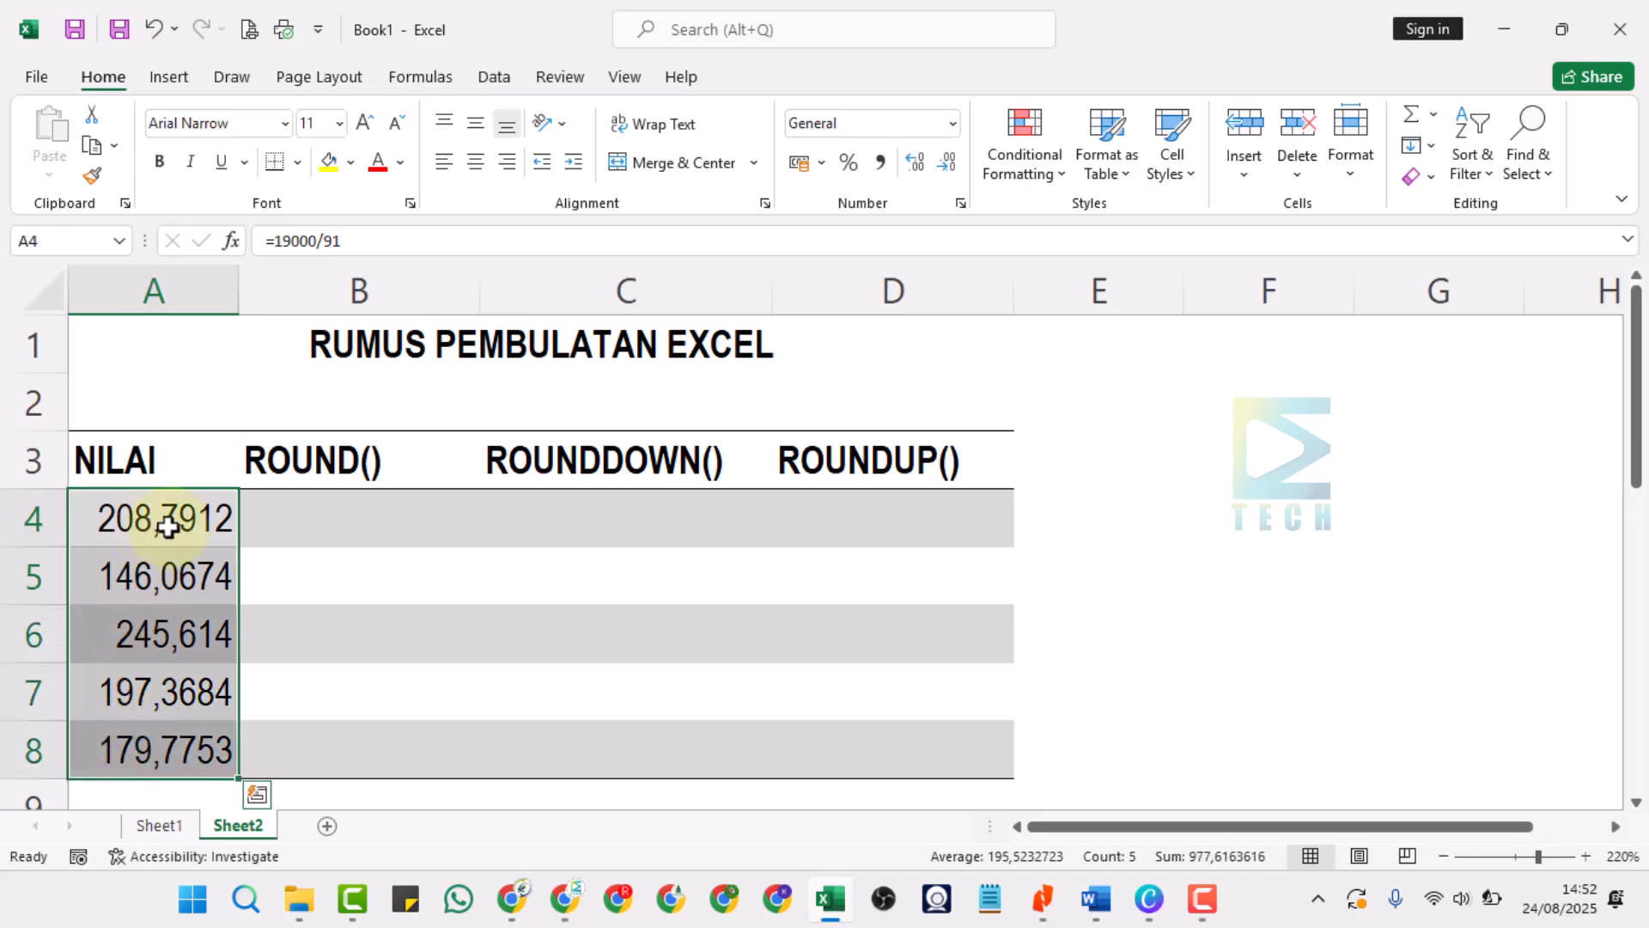
pyautogui.click(160, 526)
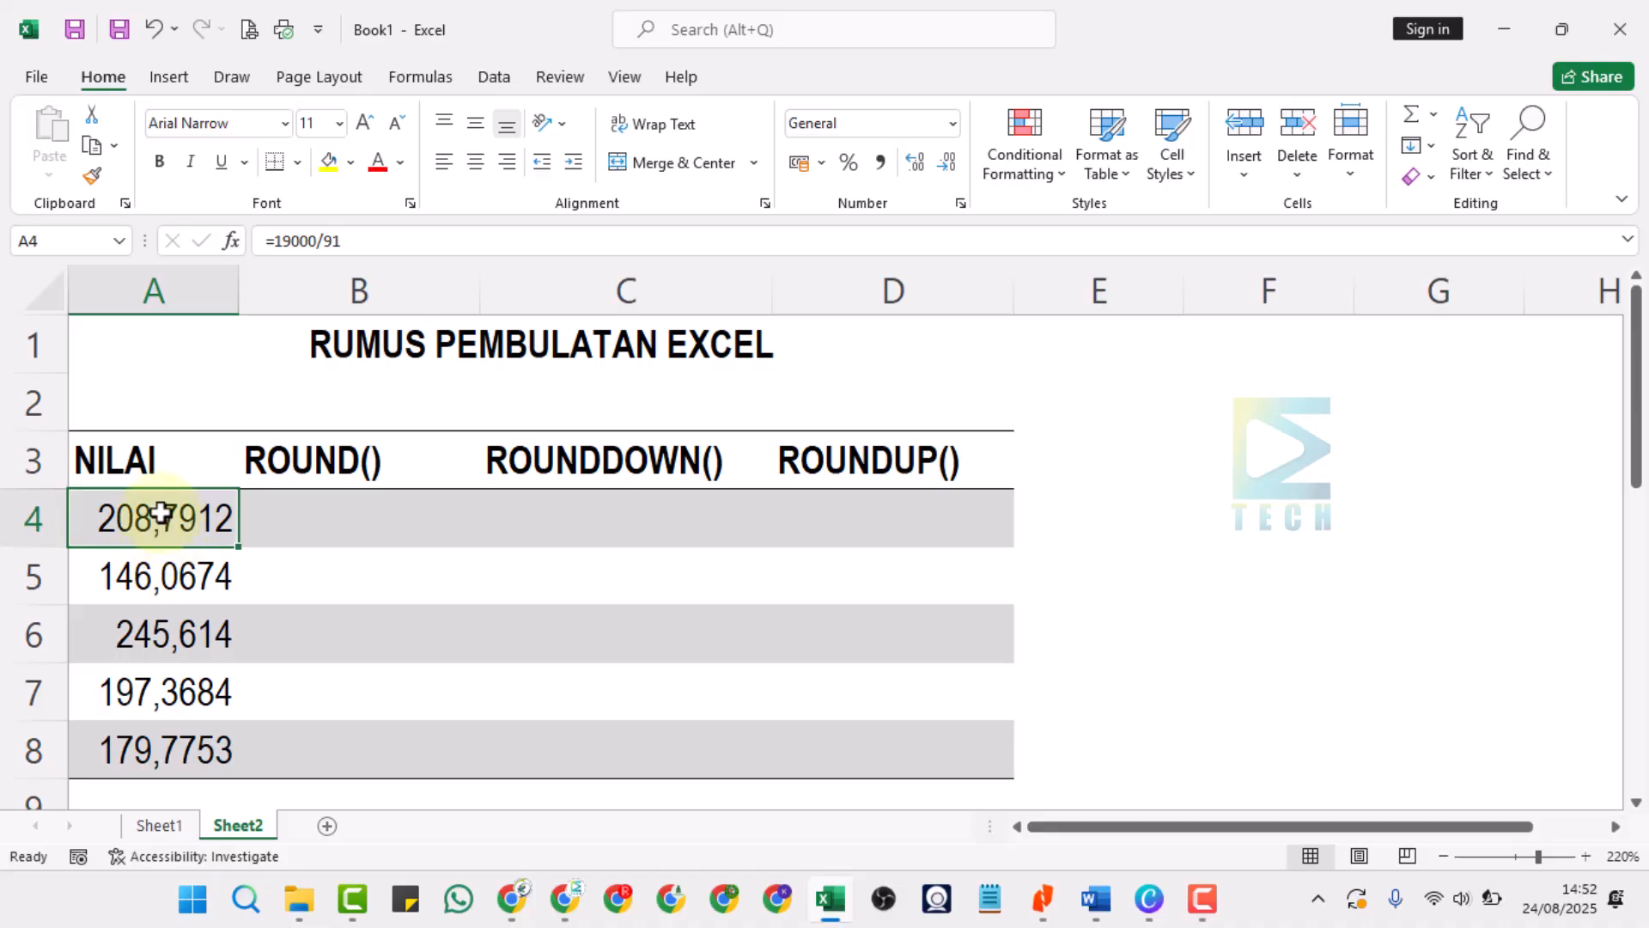
pyautogui.moveTo(158, 518); pyautogui.dragTo(155, 747)
pyautogui.click(168, 506)
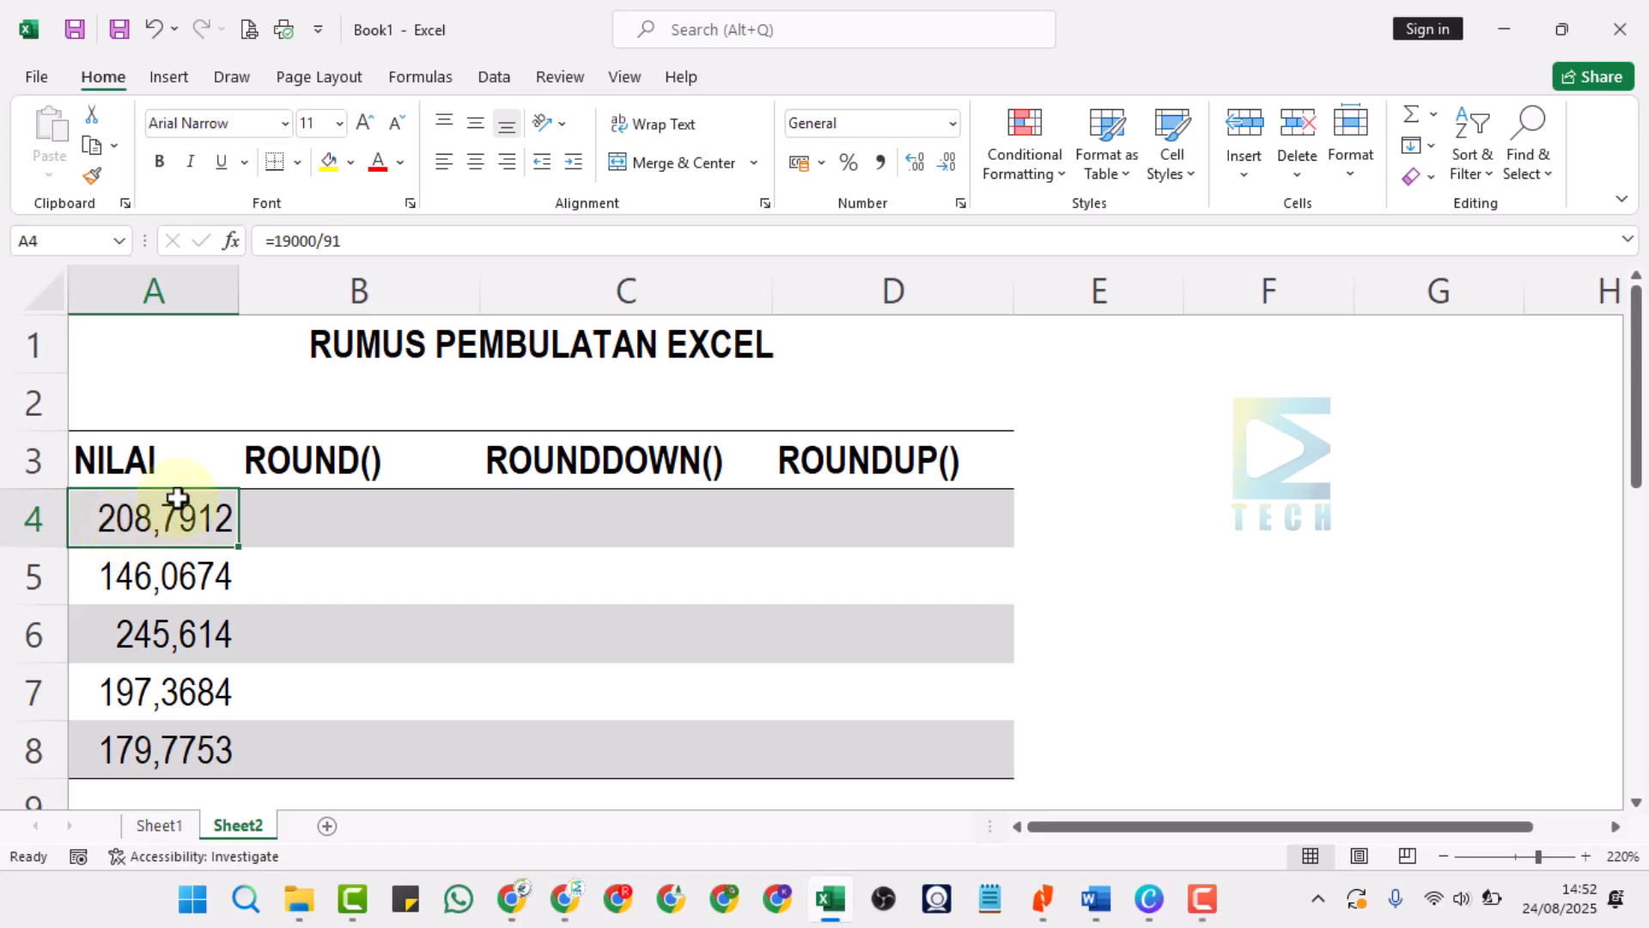
pyautogui.moveTo(173, 498); pyautogui.dragTo(155, 763)
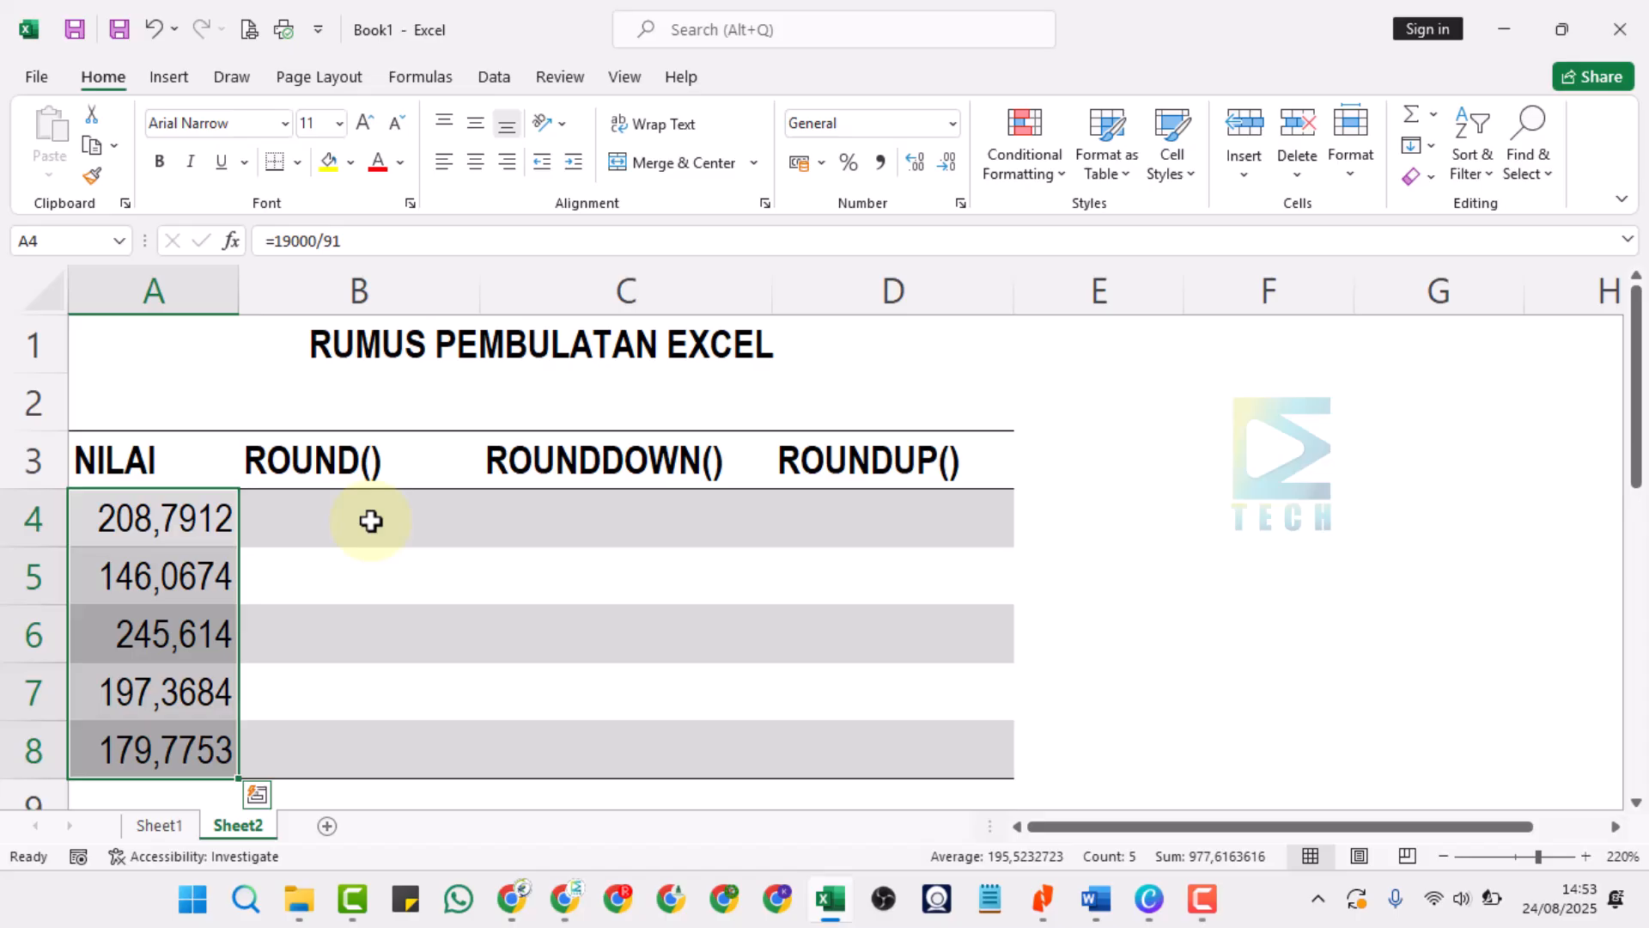
pyautogui.click(172, 520)
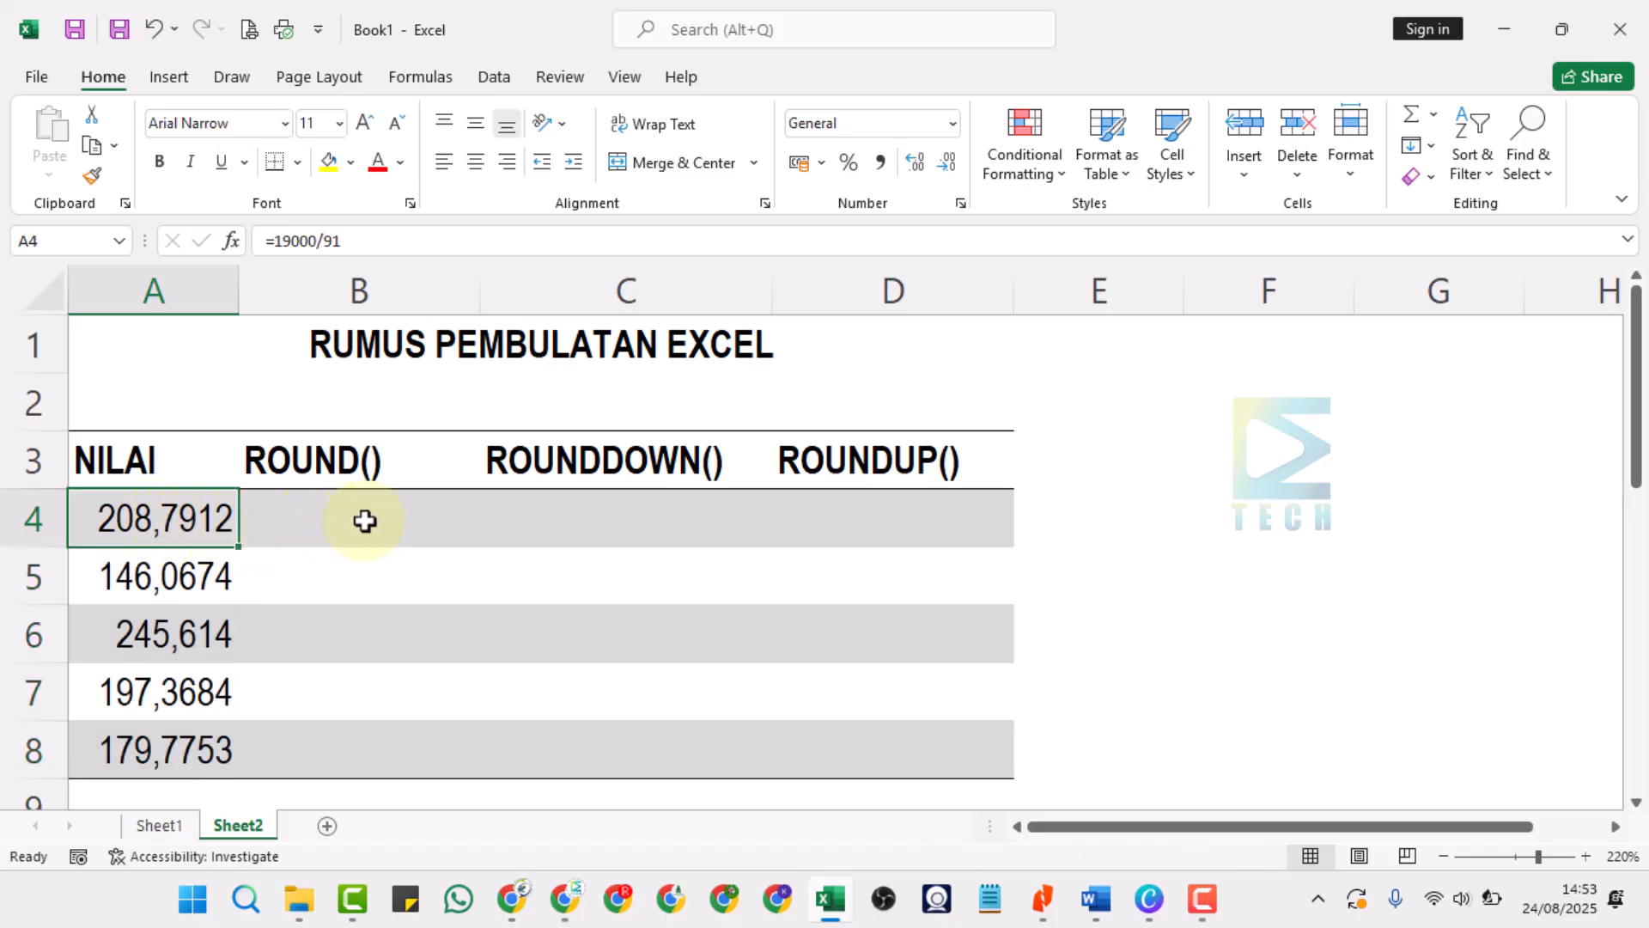
# Enter the formula =ROUND(A4;0) in cell B4 to round the first NILAI value to zero decimals.
pyautogui.click(404, 519)
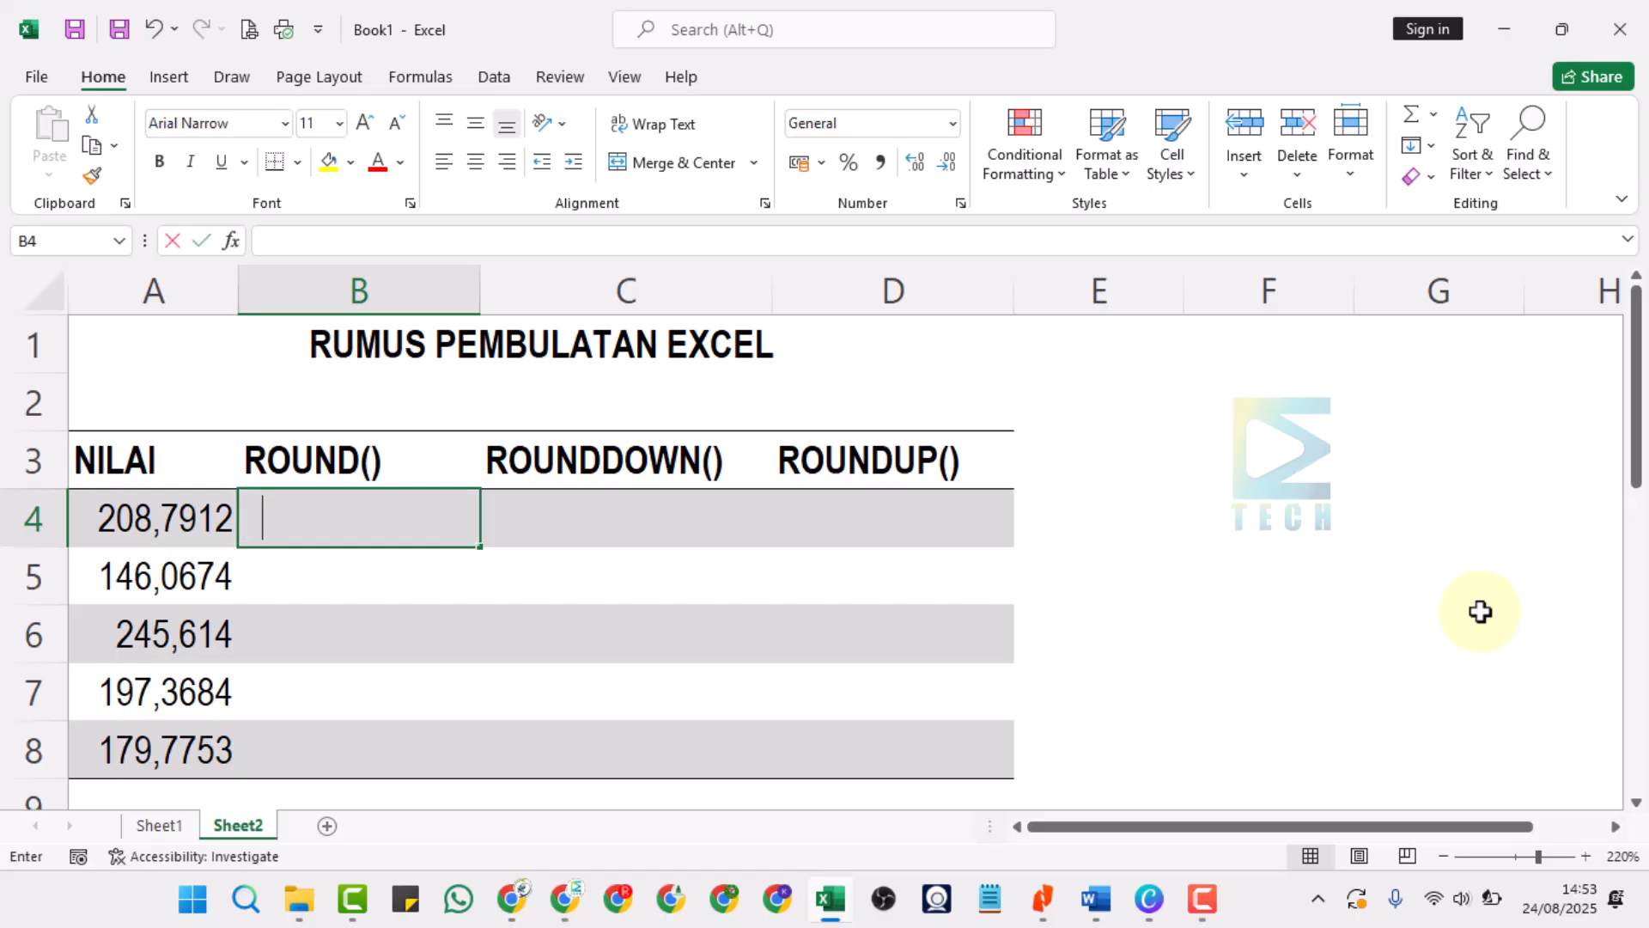
pyautogui.write('=')
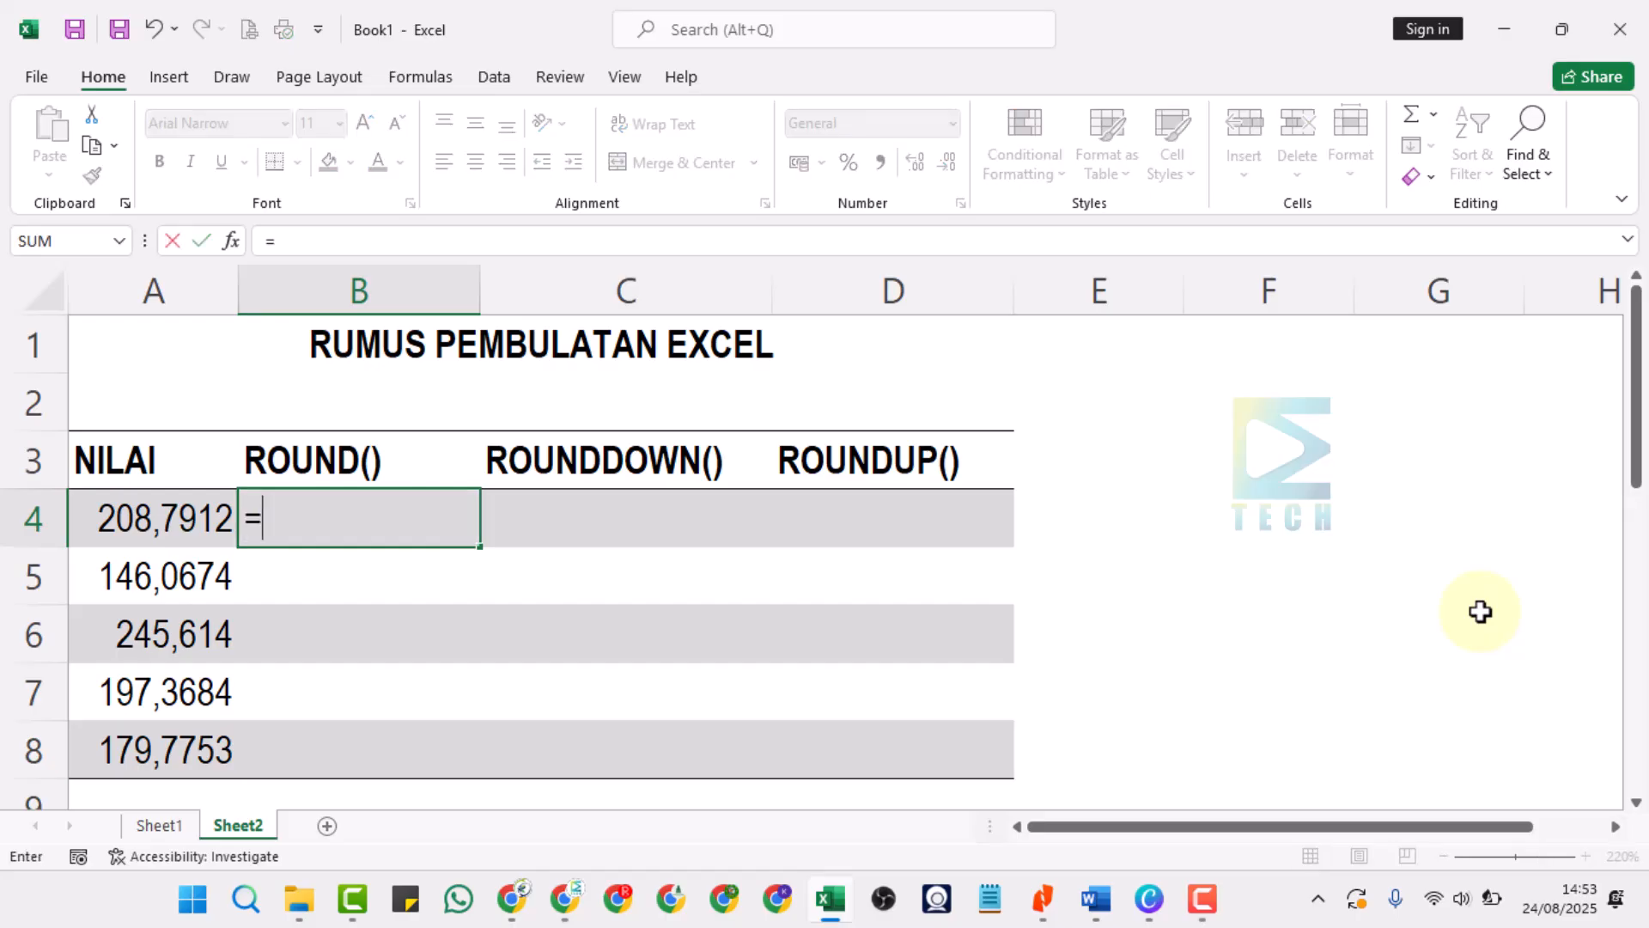
pyautogui.press('BackSpace')
pyautogui.write('rou')
pyautogui.press('BackSpace')
pyautogui.press('BackSpace')
pyautogui.press('BackSpace')
pyautogui.write('ROUND')
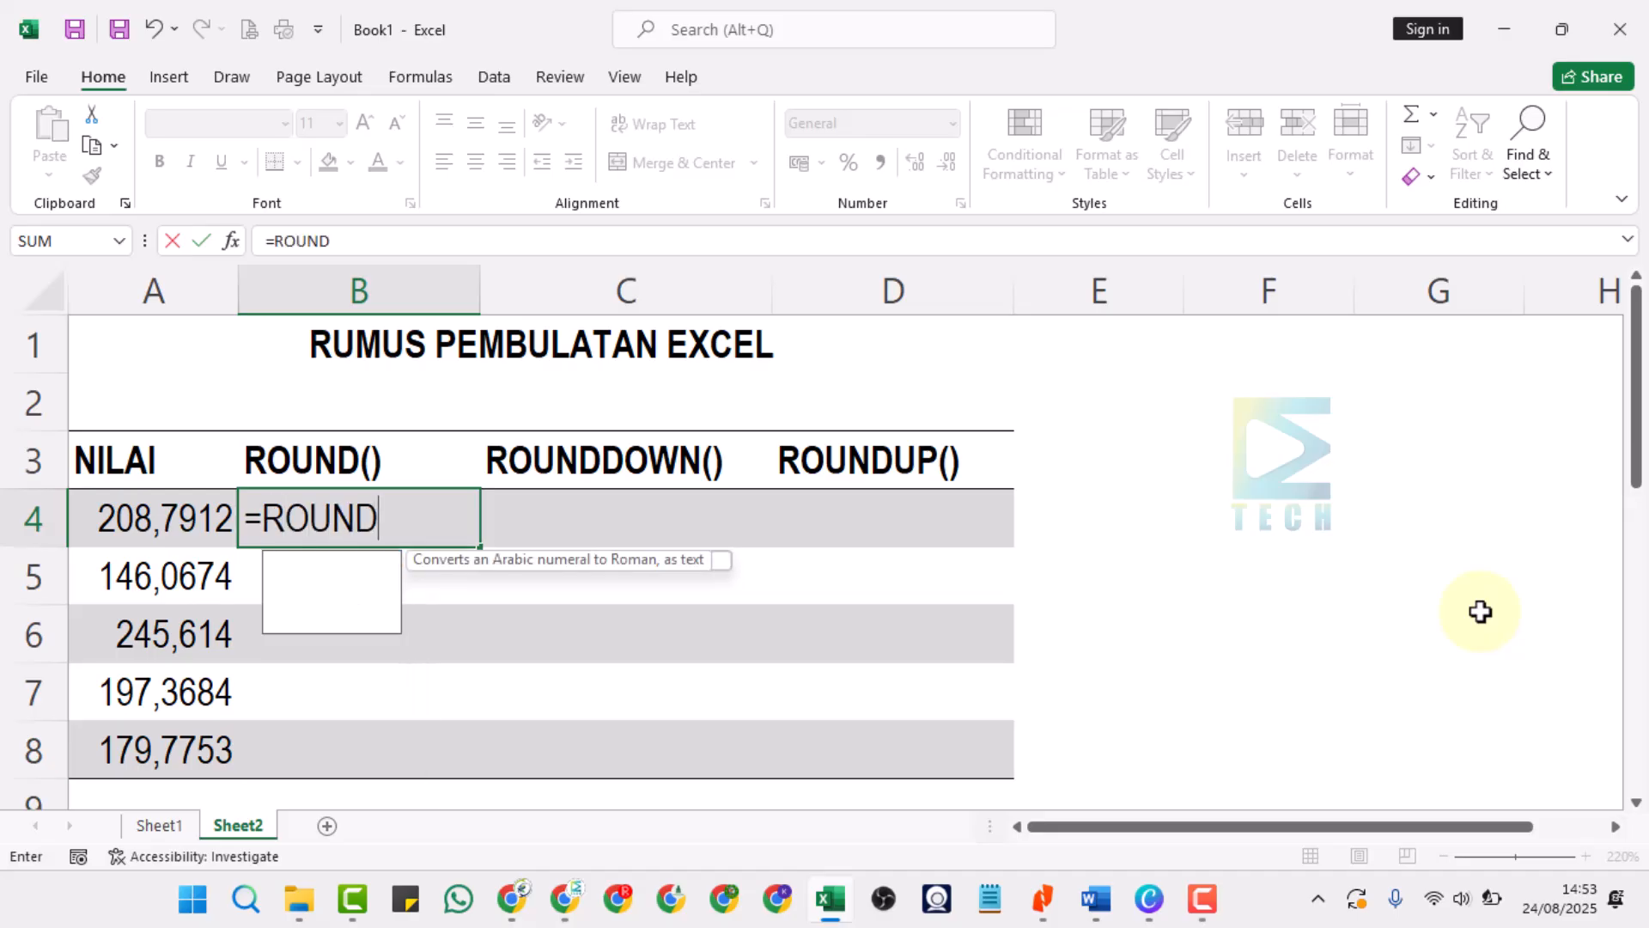
pyautogui.write('(')
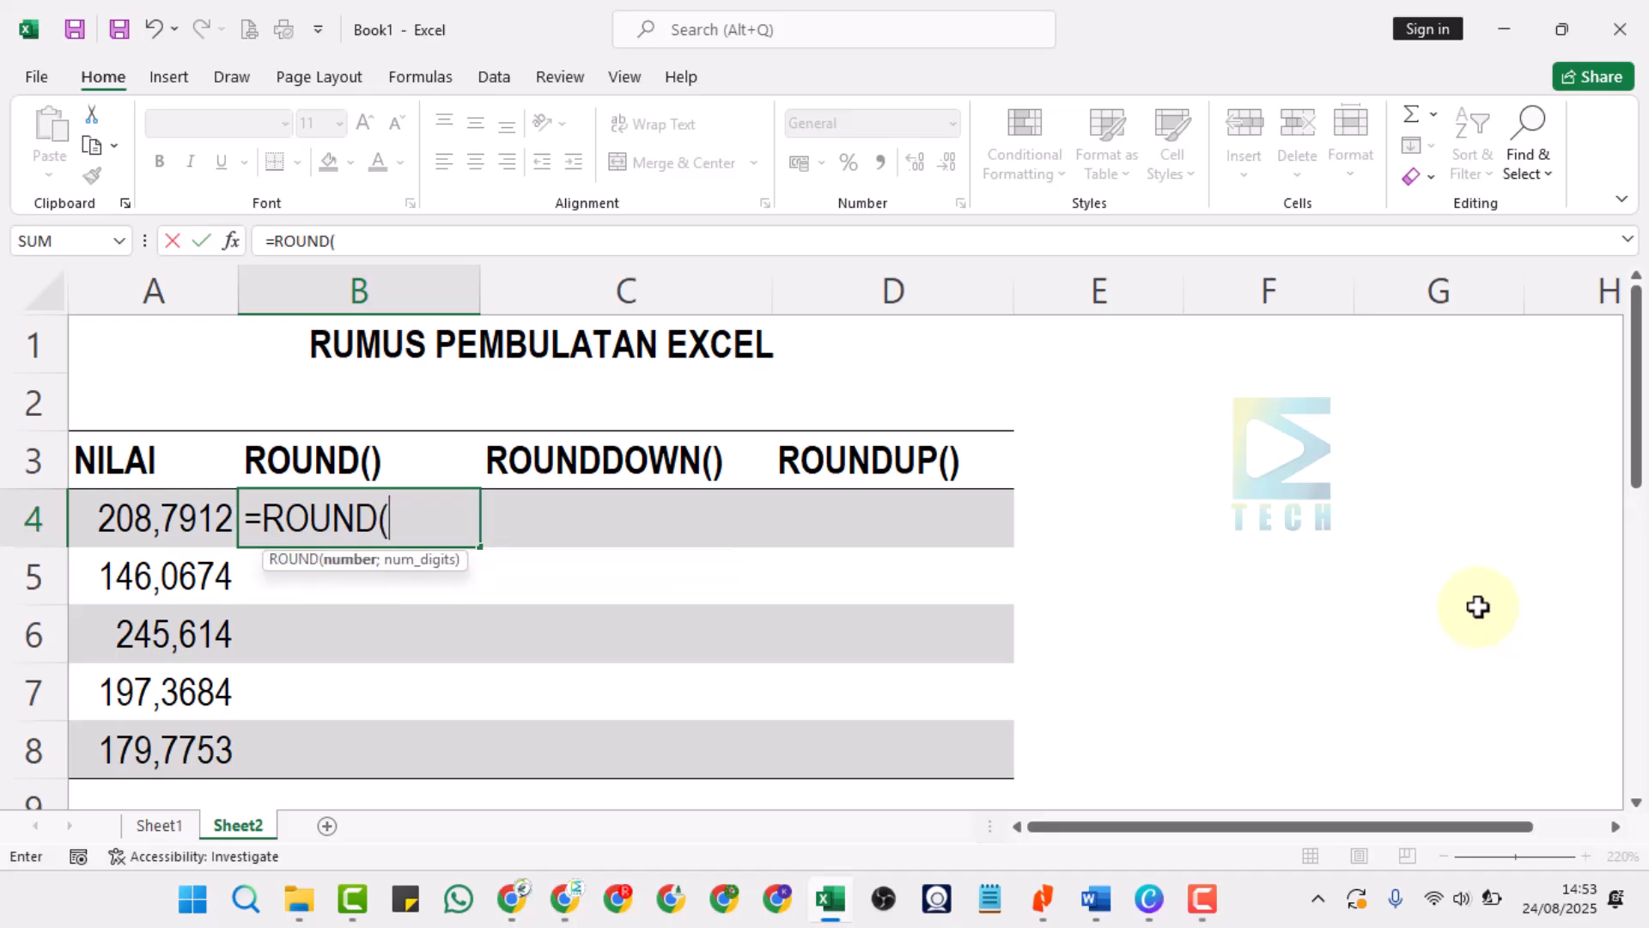
pyautogui.click(179, 516)
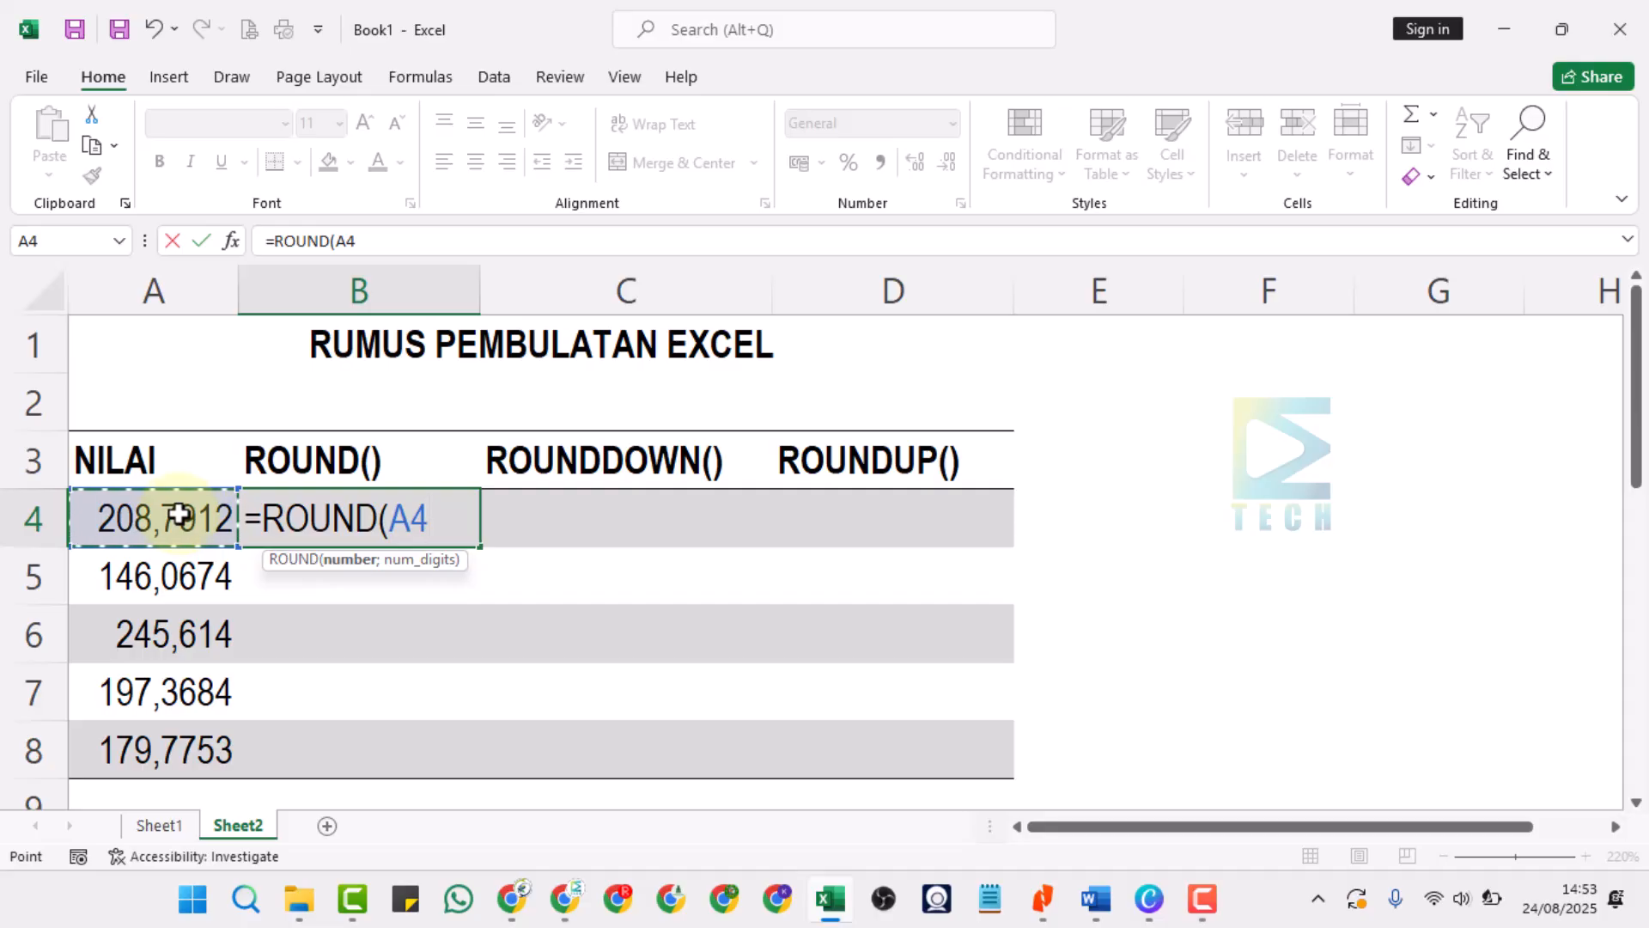
pyautogui.write(';')
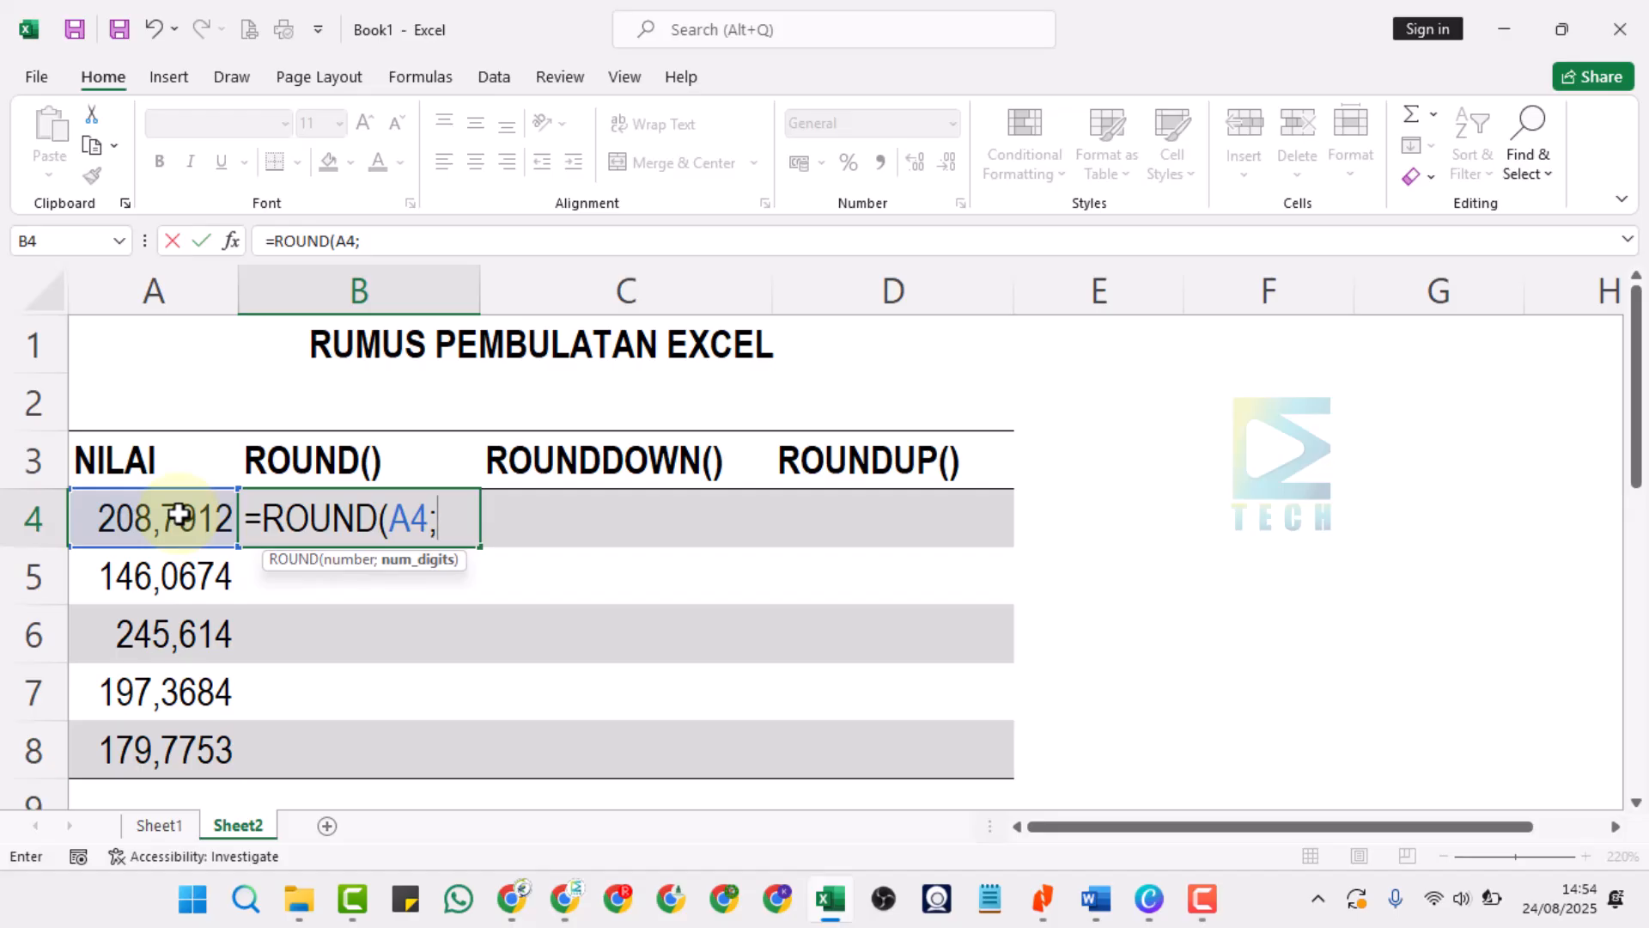
pyautogui.write('0)')
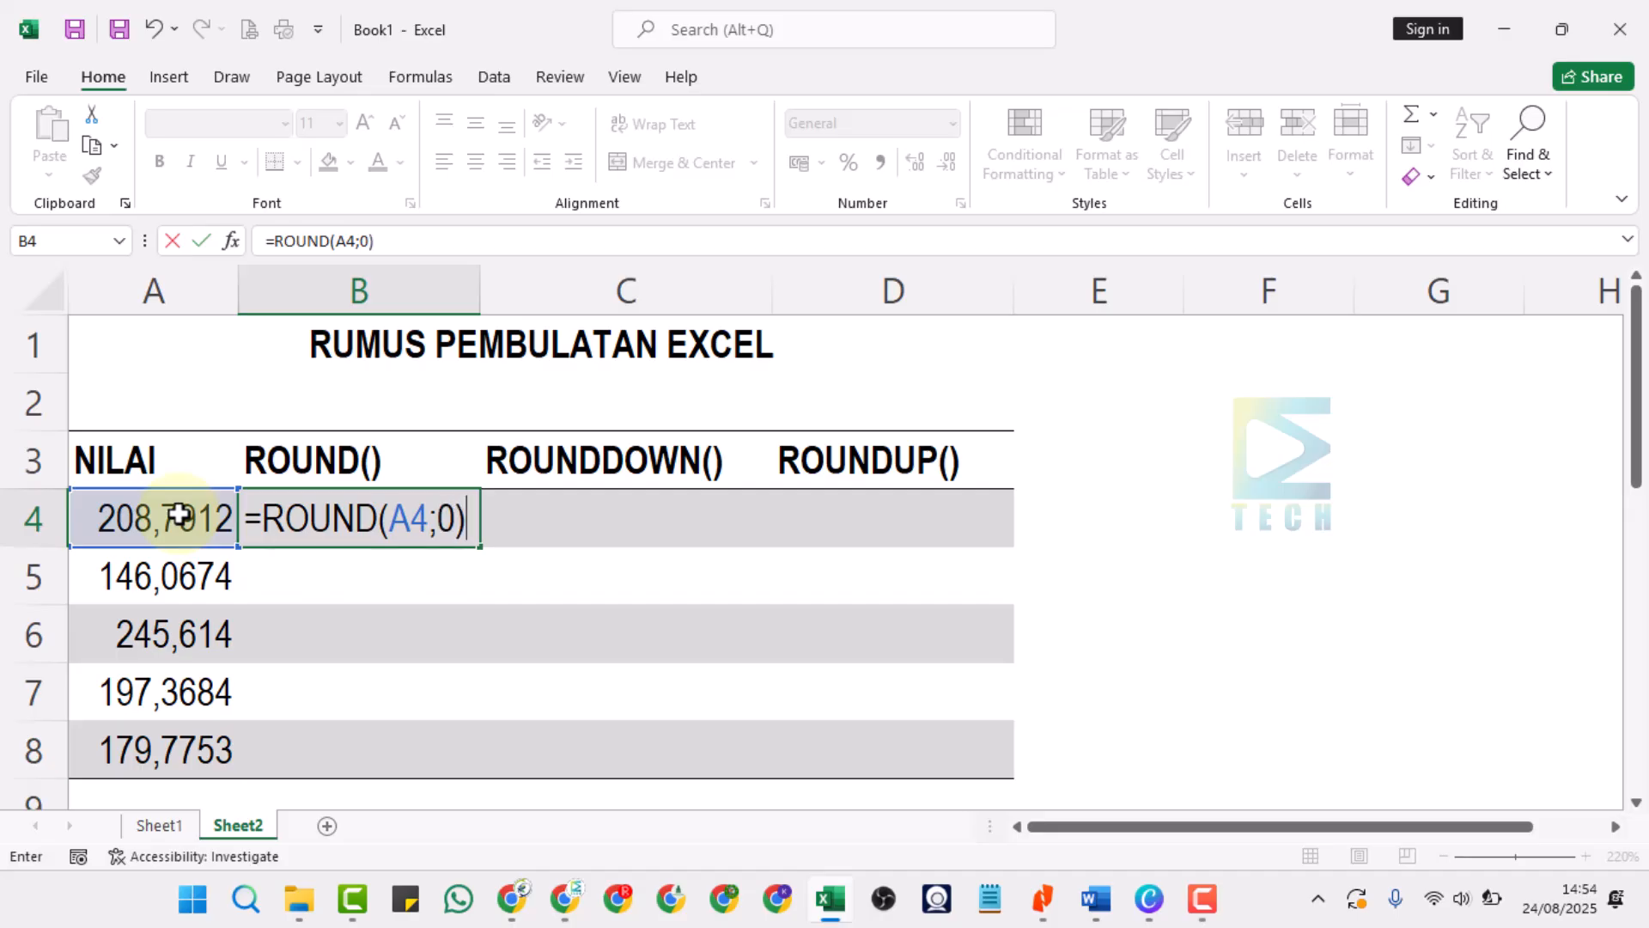
pyautogui.press('Return')
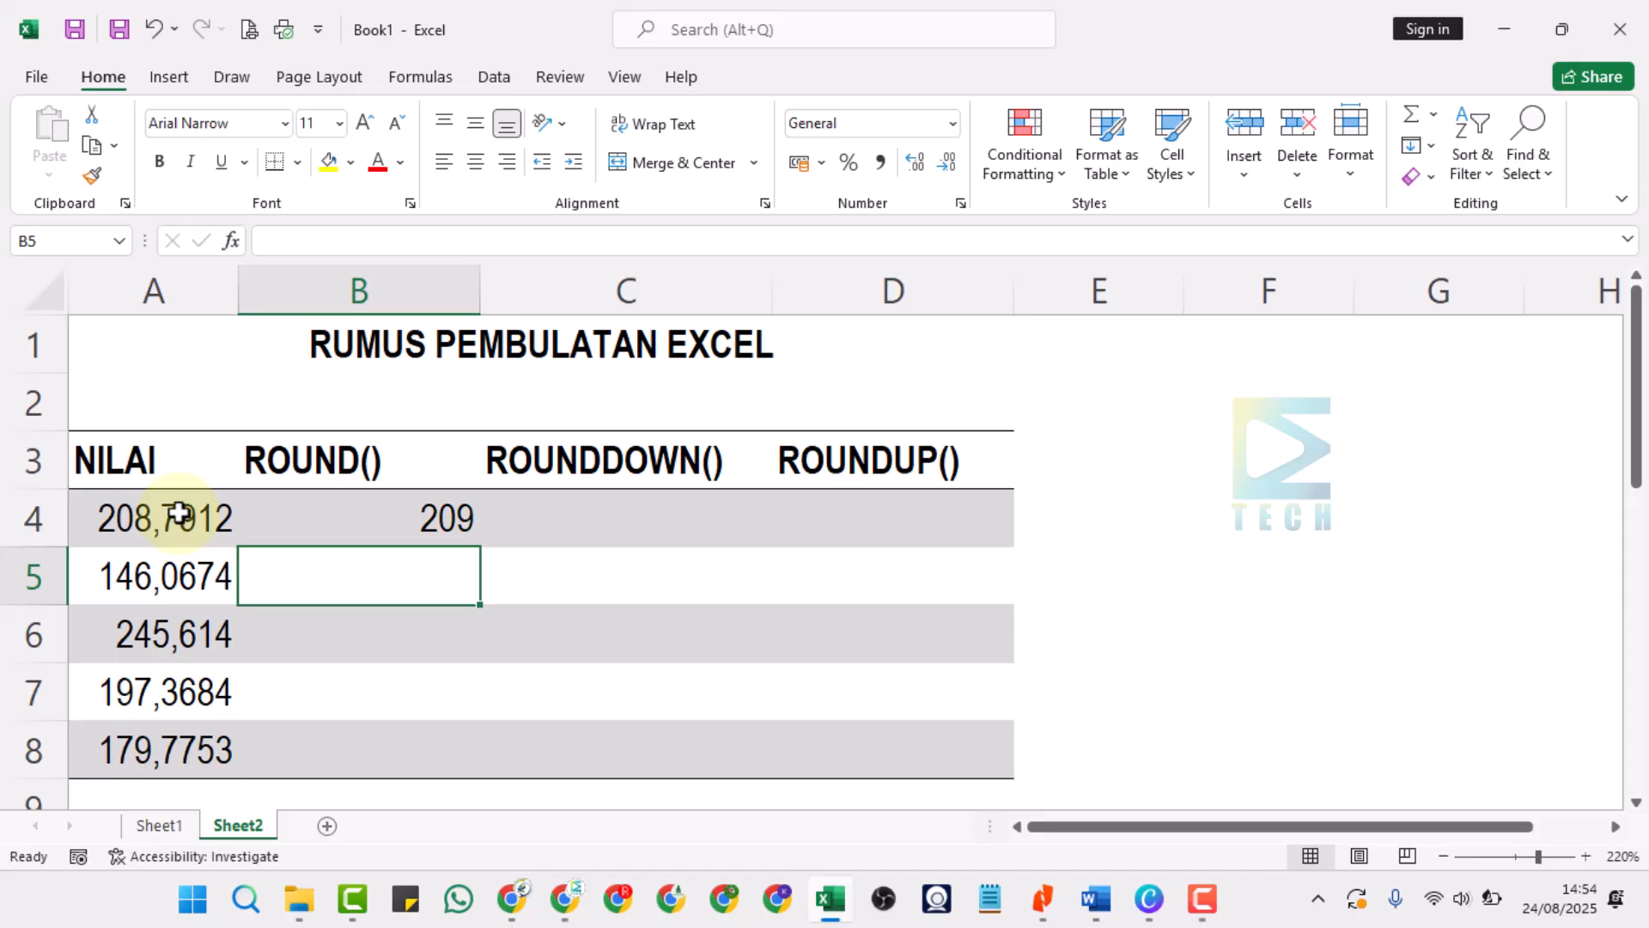
pyautogui.click(140, 519)
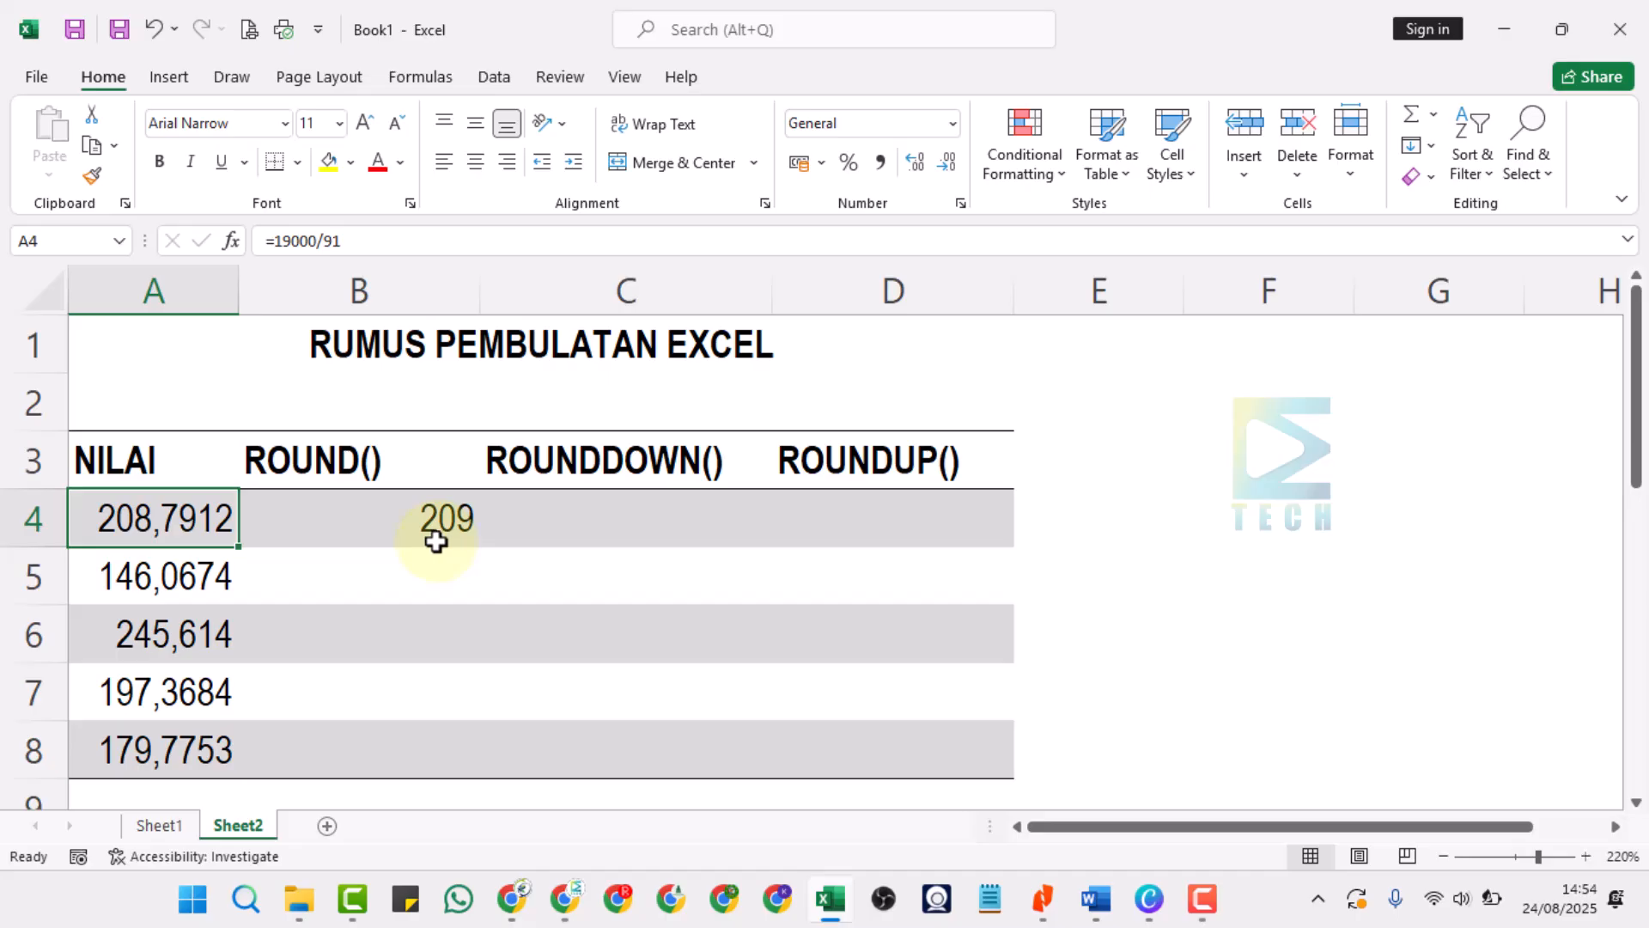
# Enter the formula =ROUND(A5;0) in cell B5 to round the second NILAI value to zero decimals.
pyautogui.click(417, 576)
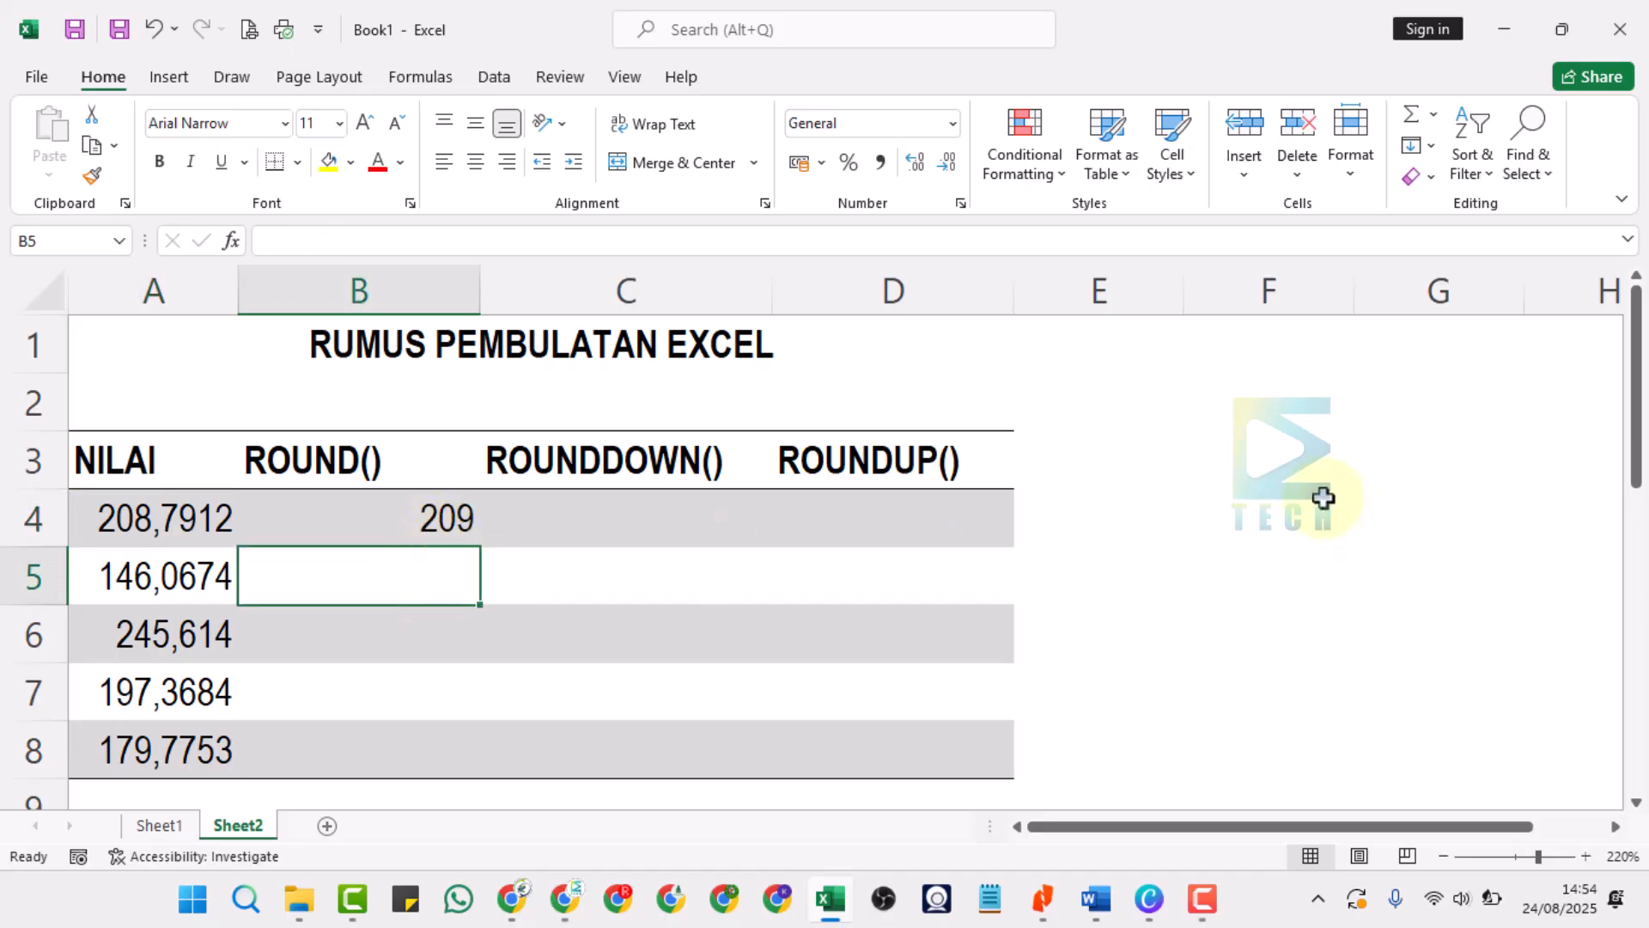
pyautogui.write('=ROU')
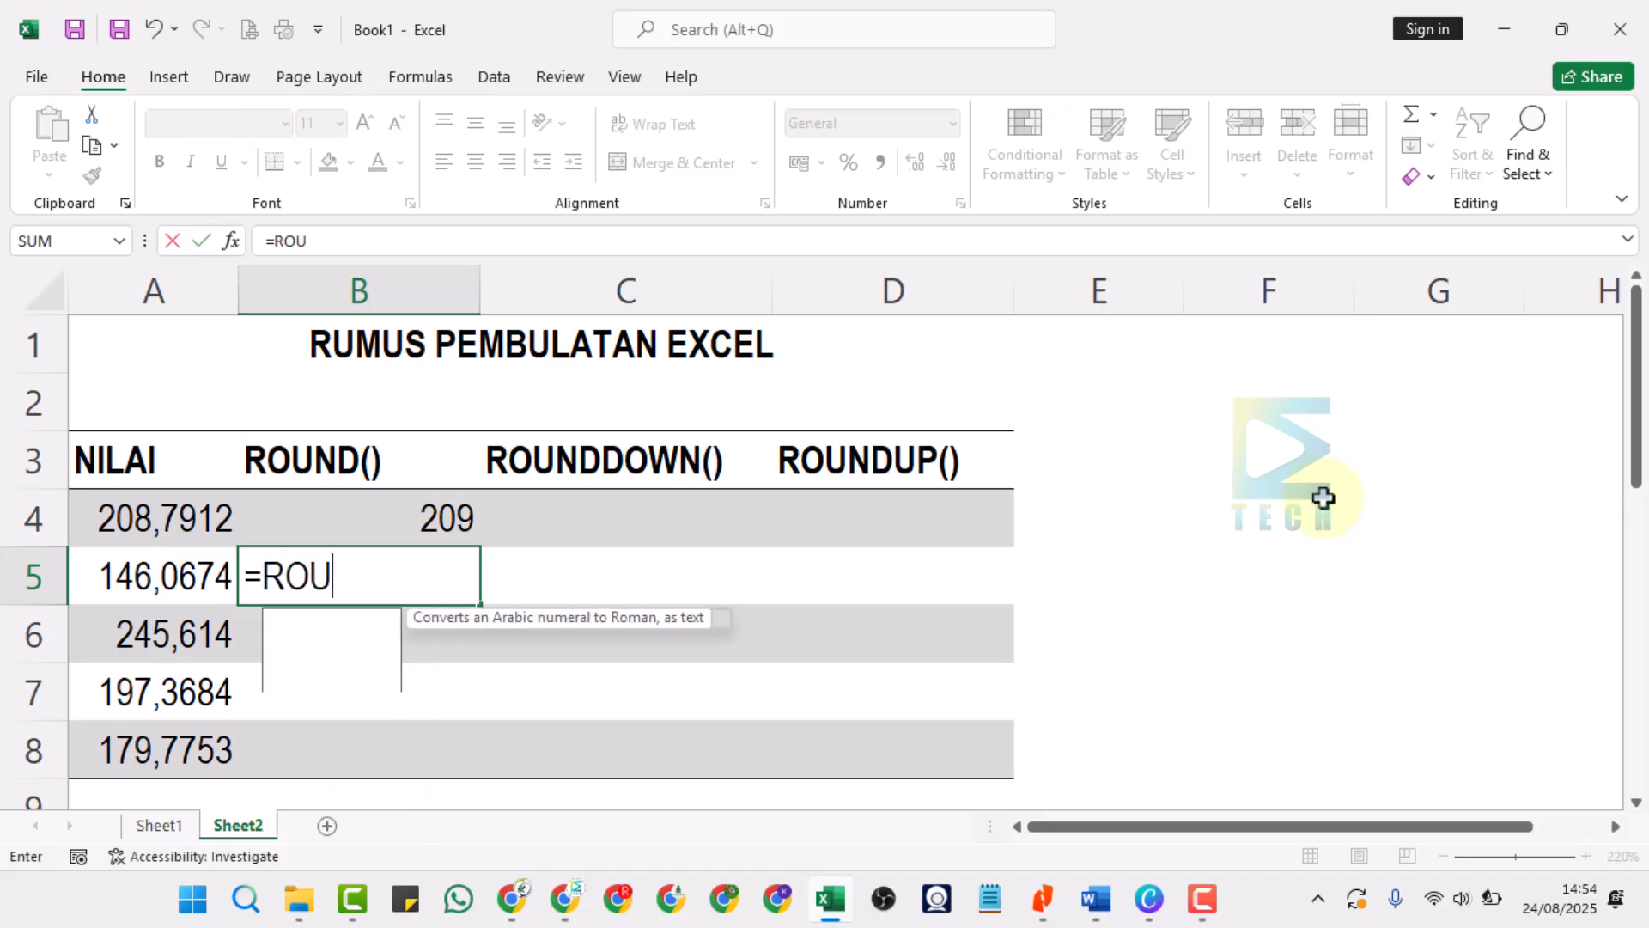
pyautogui.write('ND(')
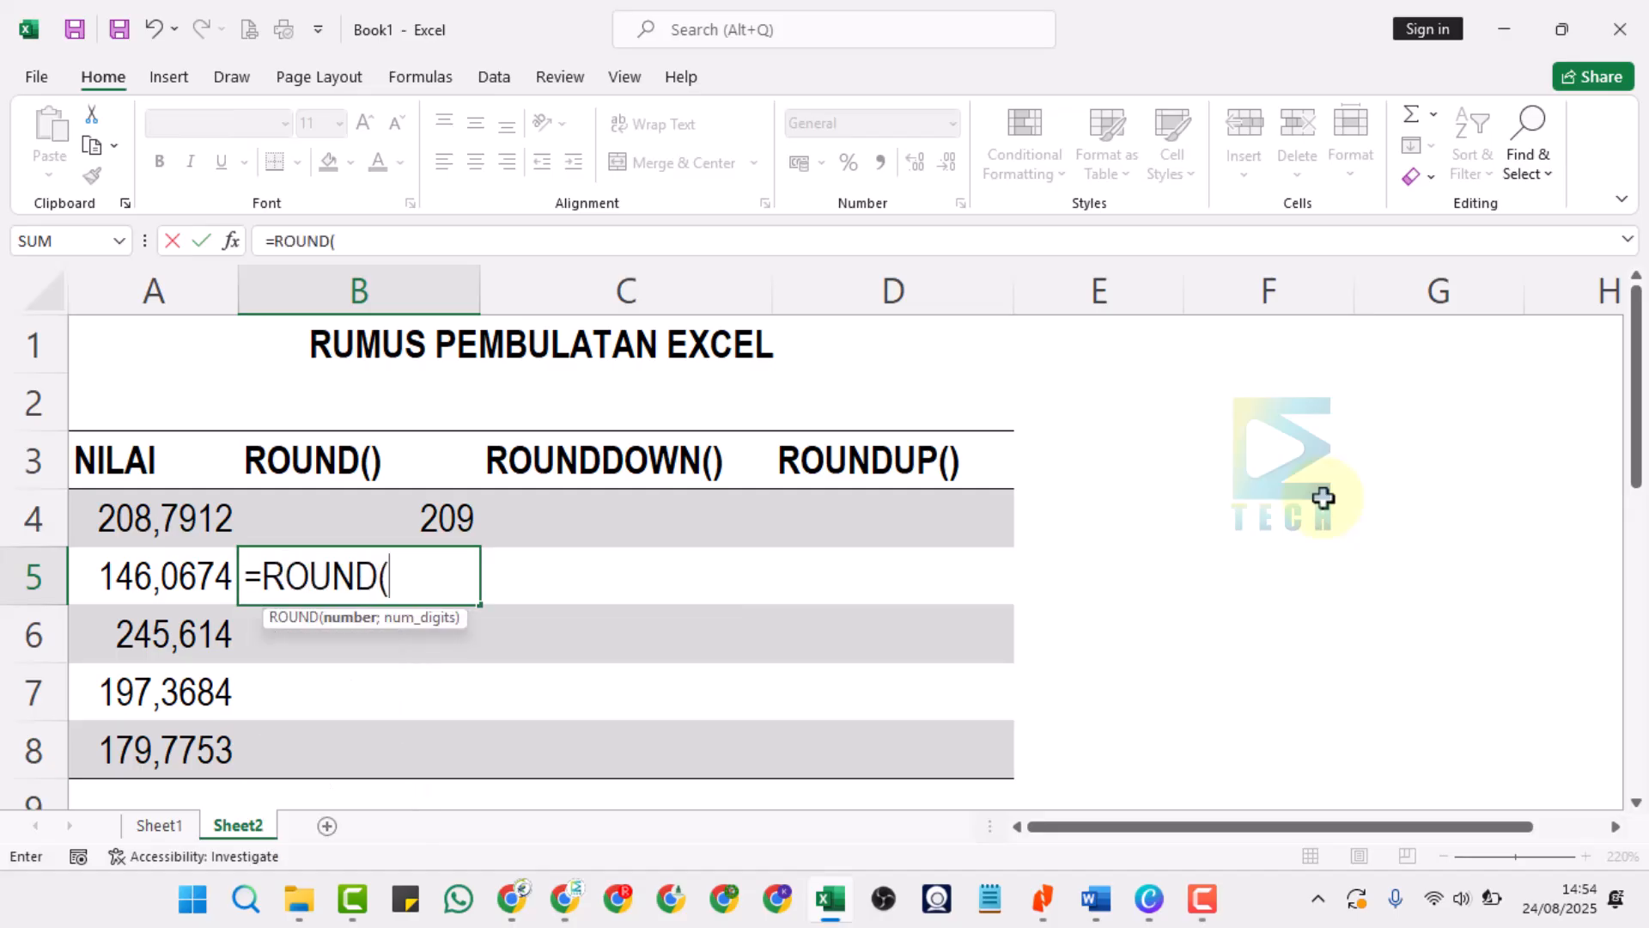
pyautogui.press('Left')
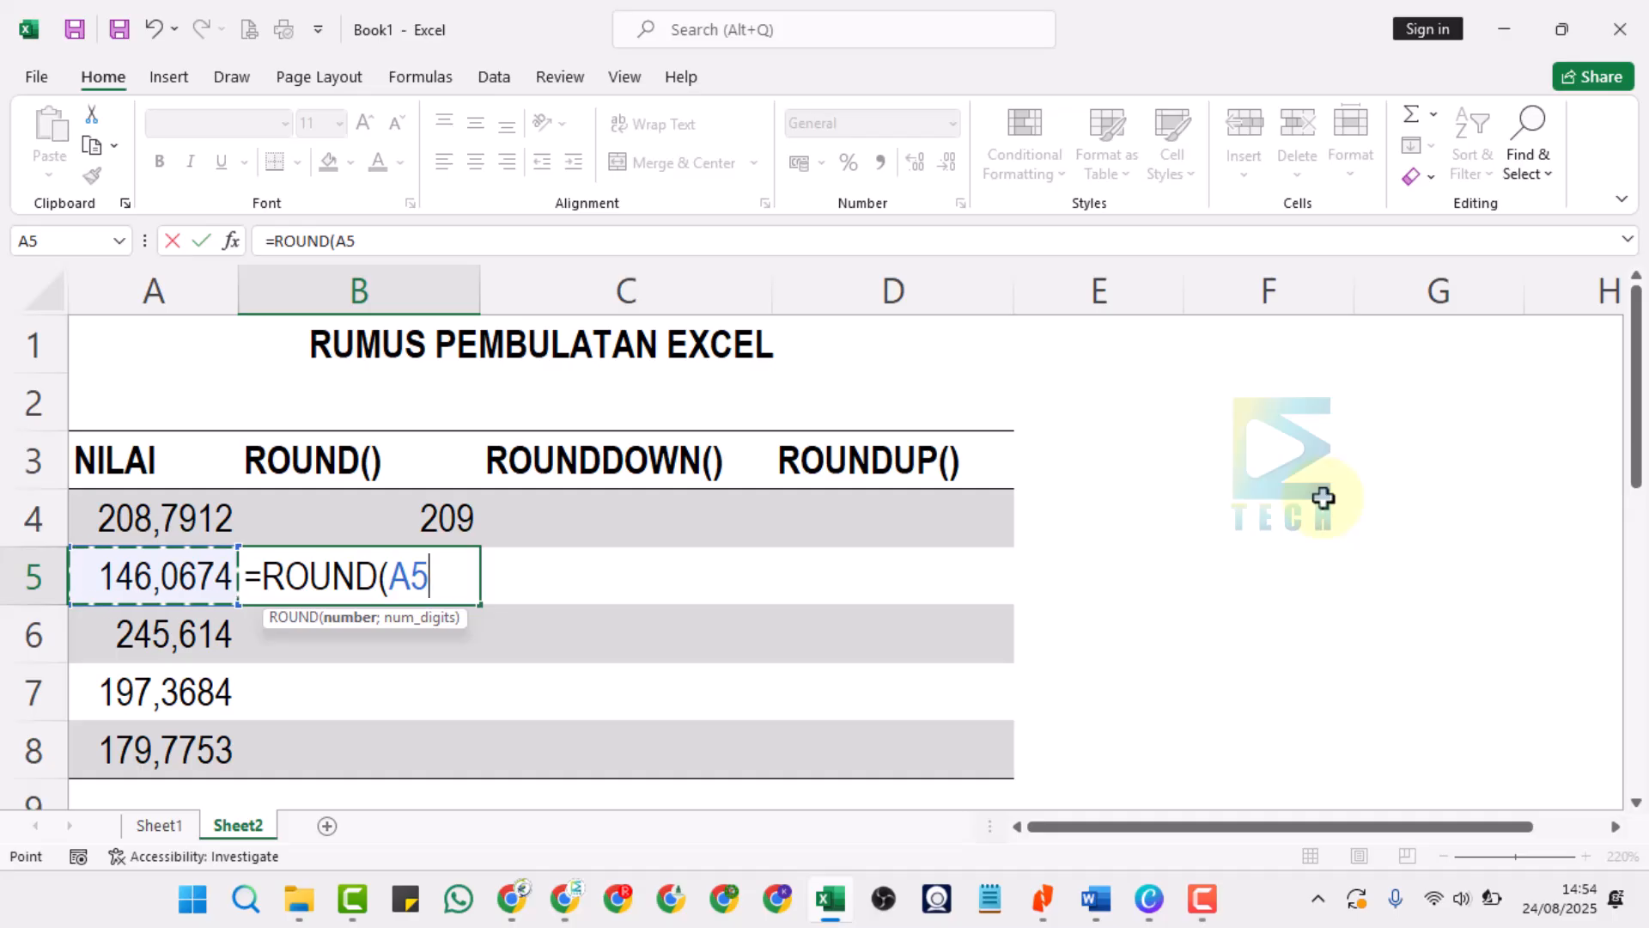
pyautogui.write(';')
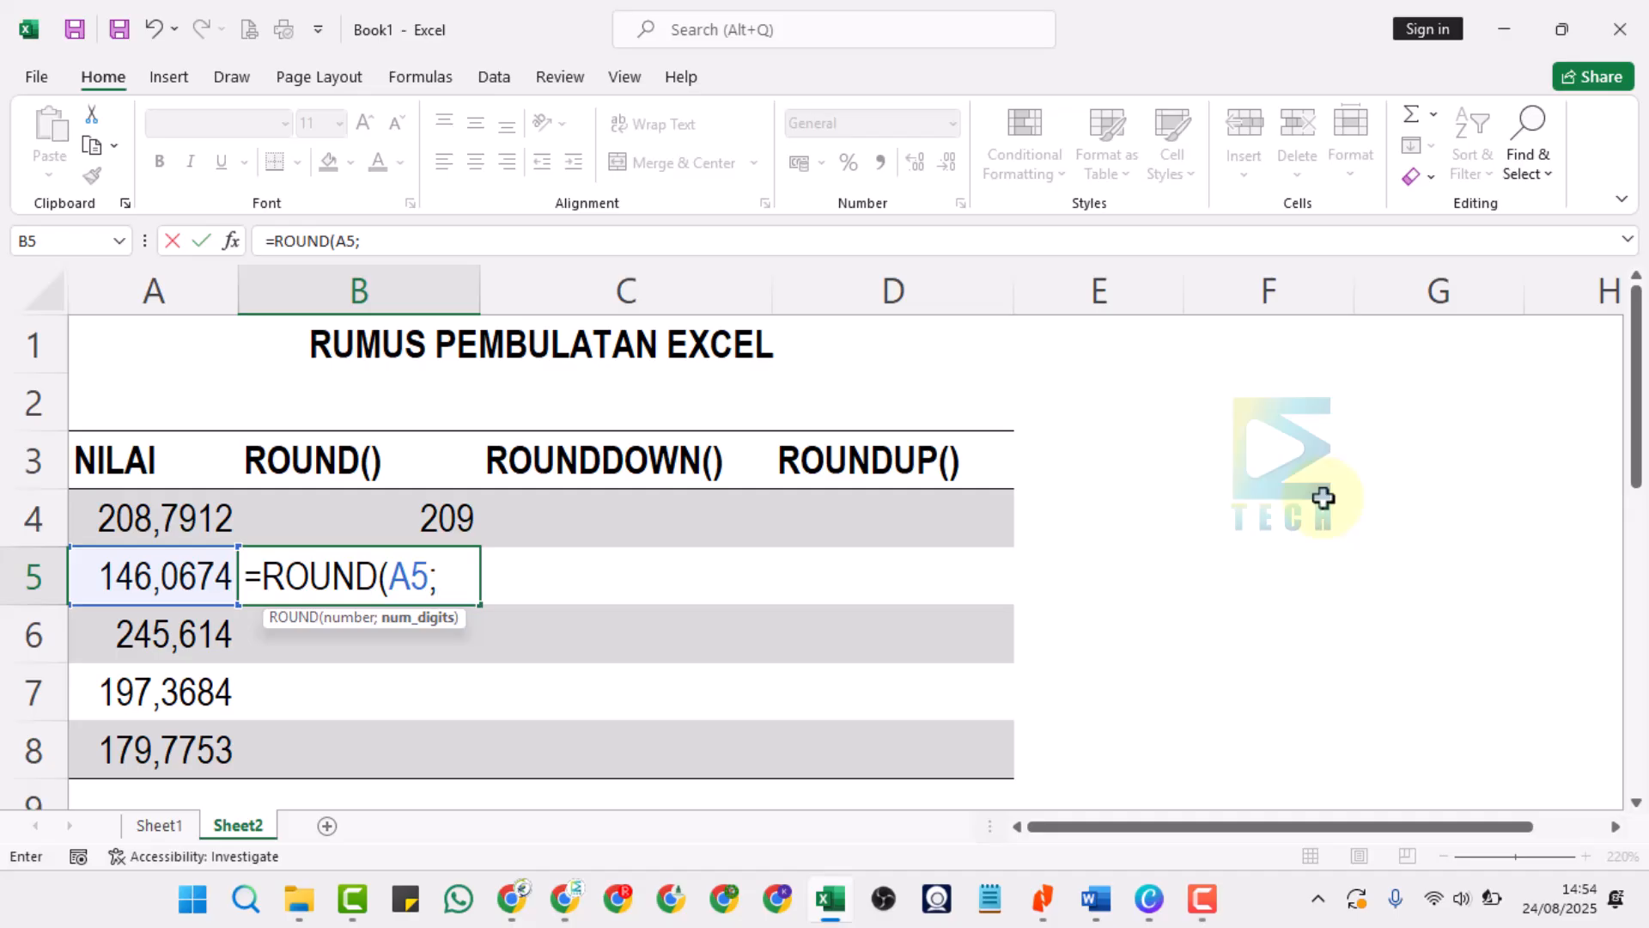
pyautogui.write('0')
pyautogui.press('BackSpace')
pyautogui.write(')')
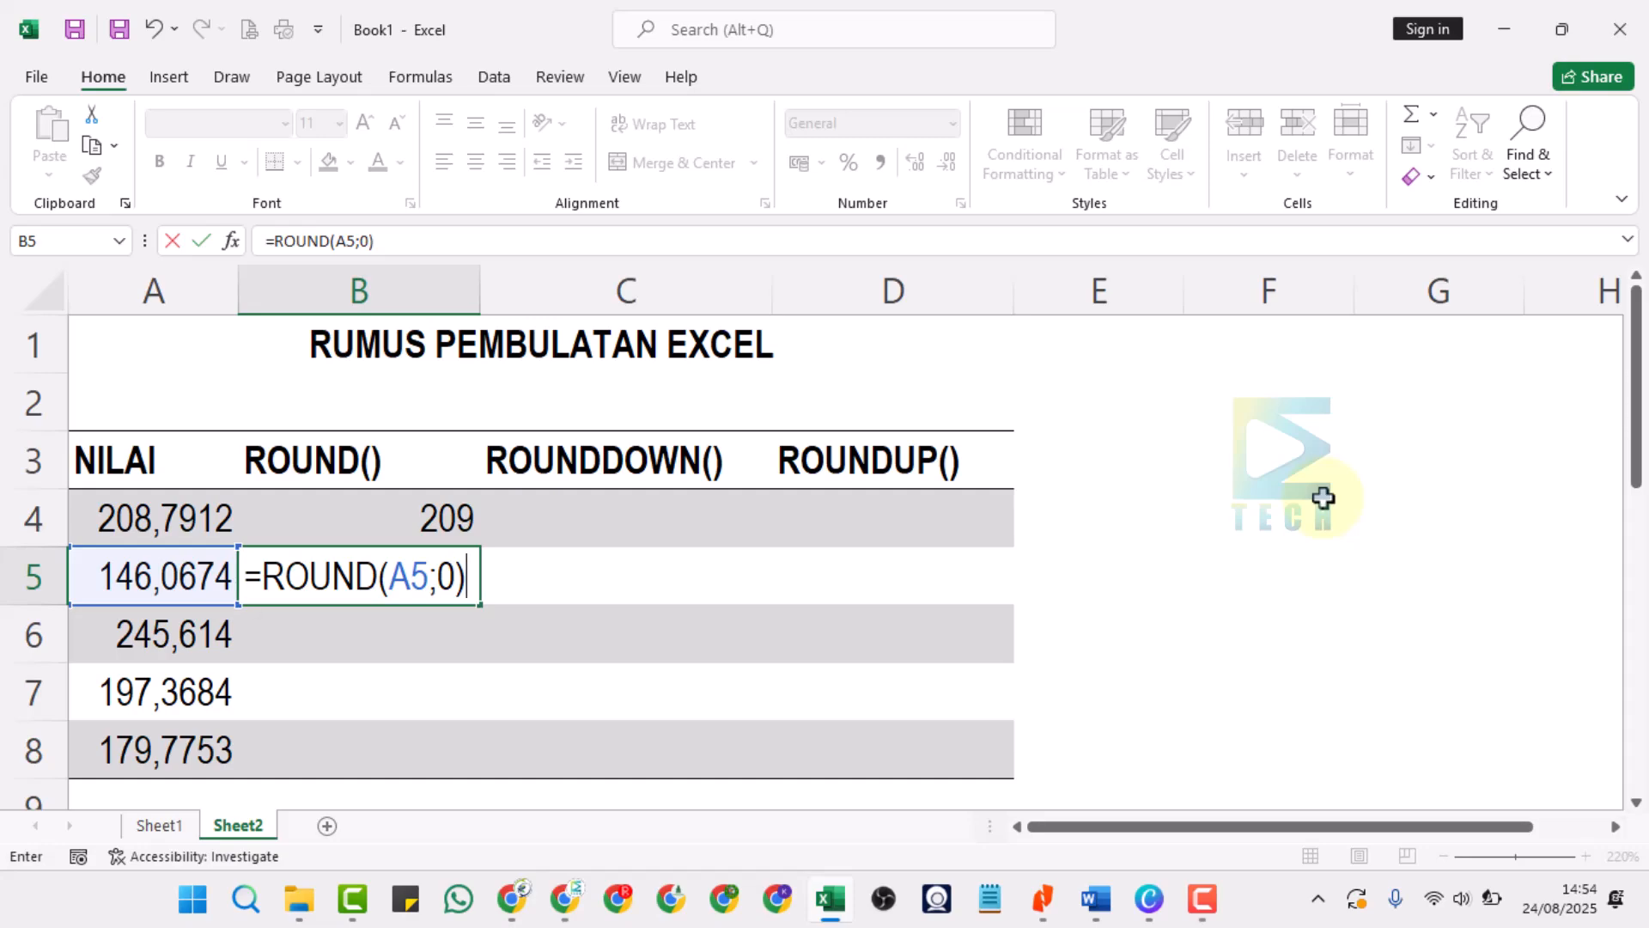
pyautogui.press('Return')
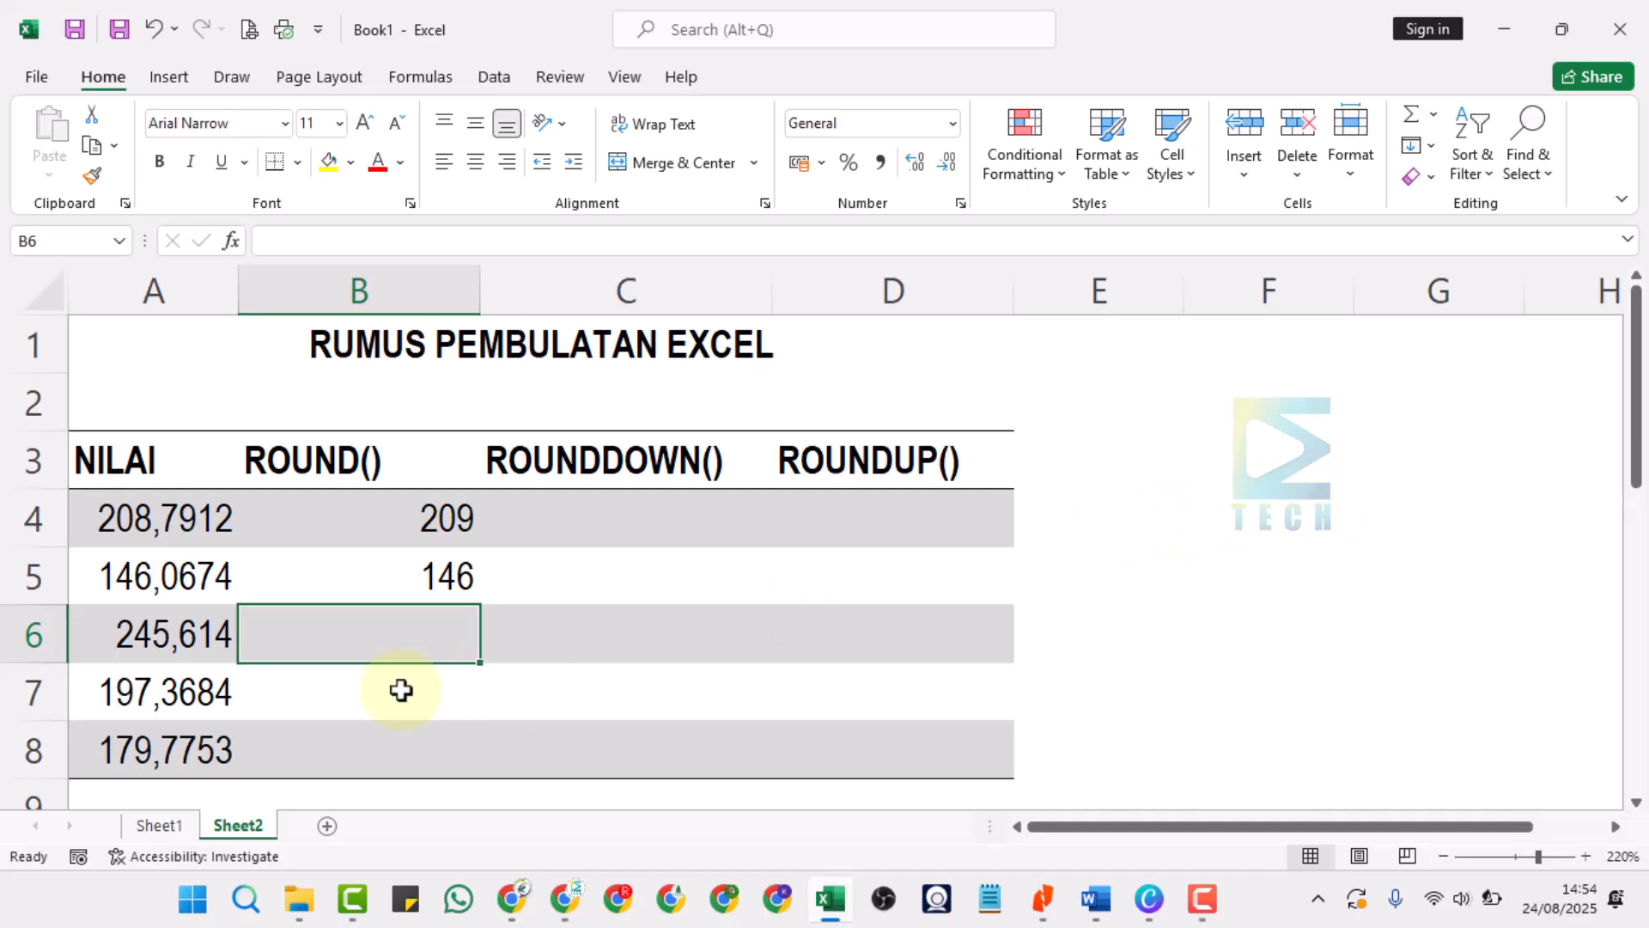
# Fill the ROUND formula from B5 down through cell B8.
pyautogui.click(125, 584)
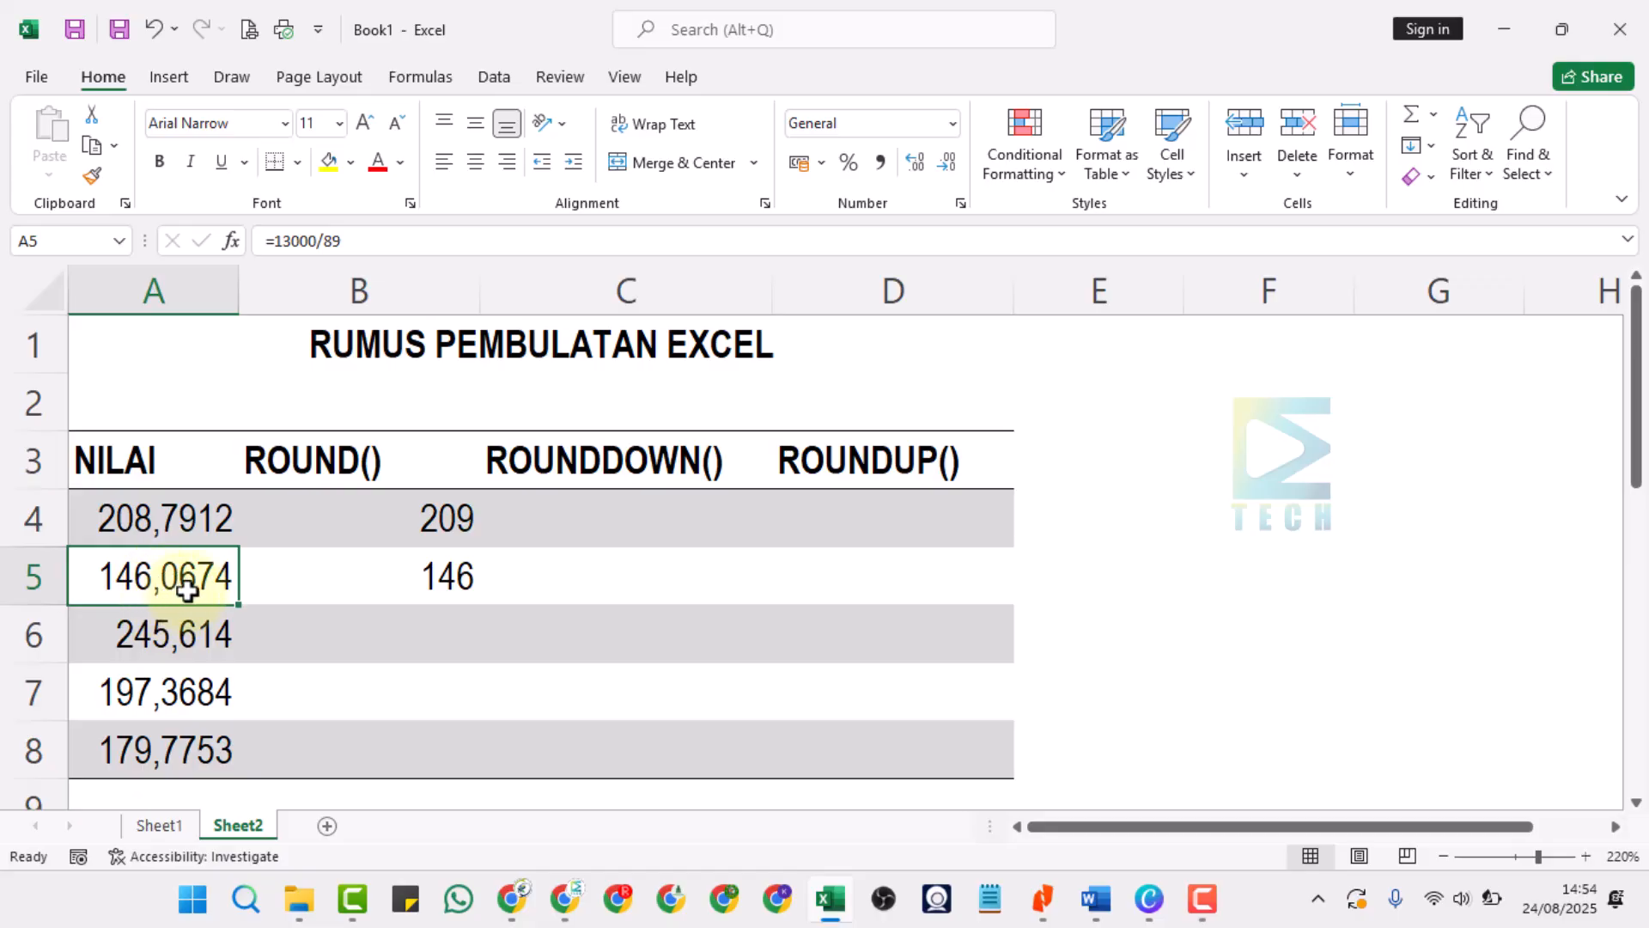
pyautogui.click(427, 577)
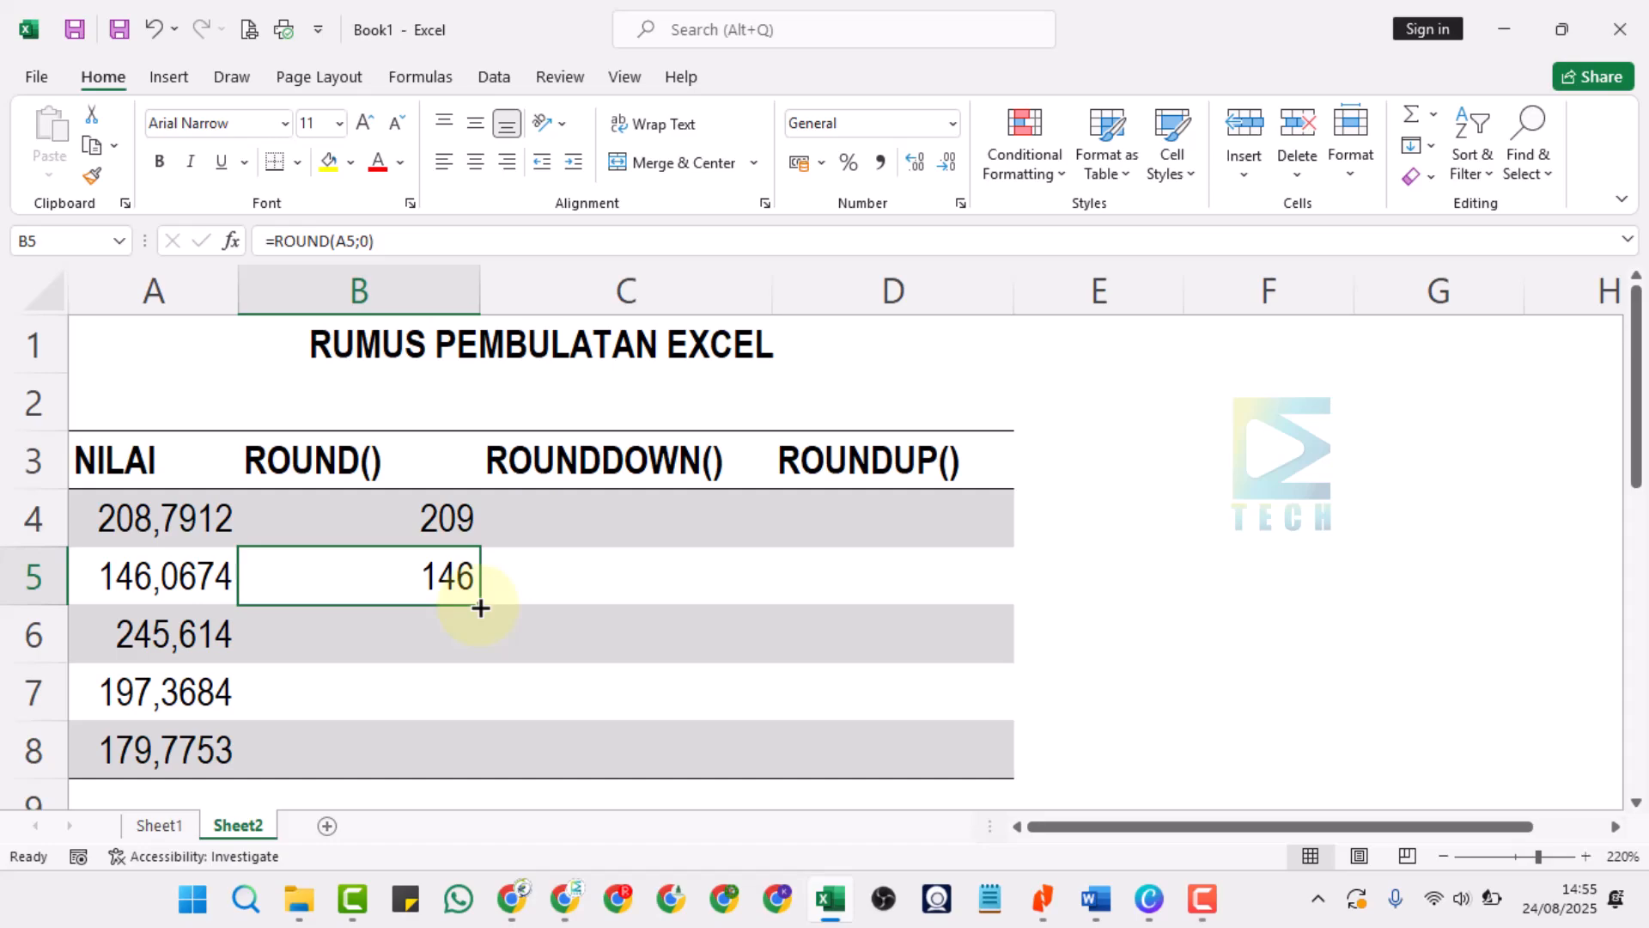
pyautogui.moveTo(480, 608); pyautogui.dragTo(480, 608)
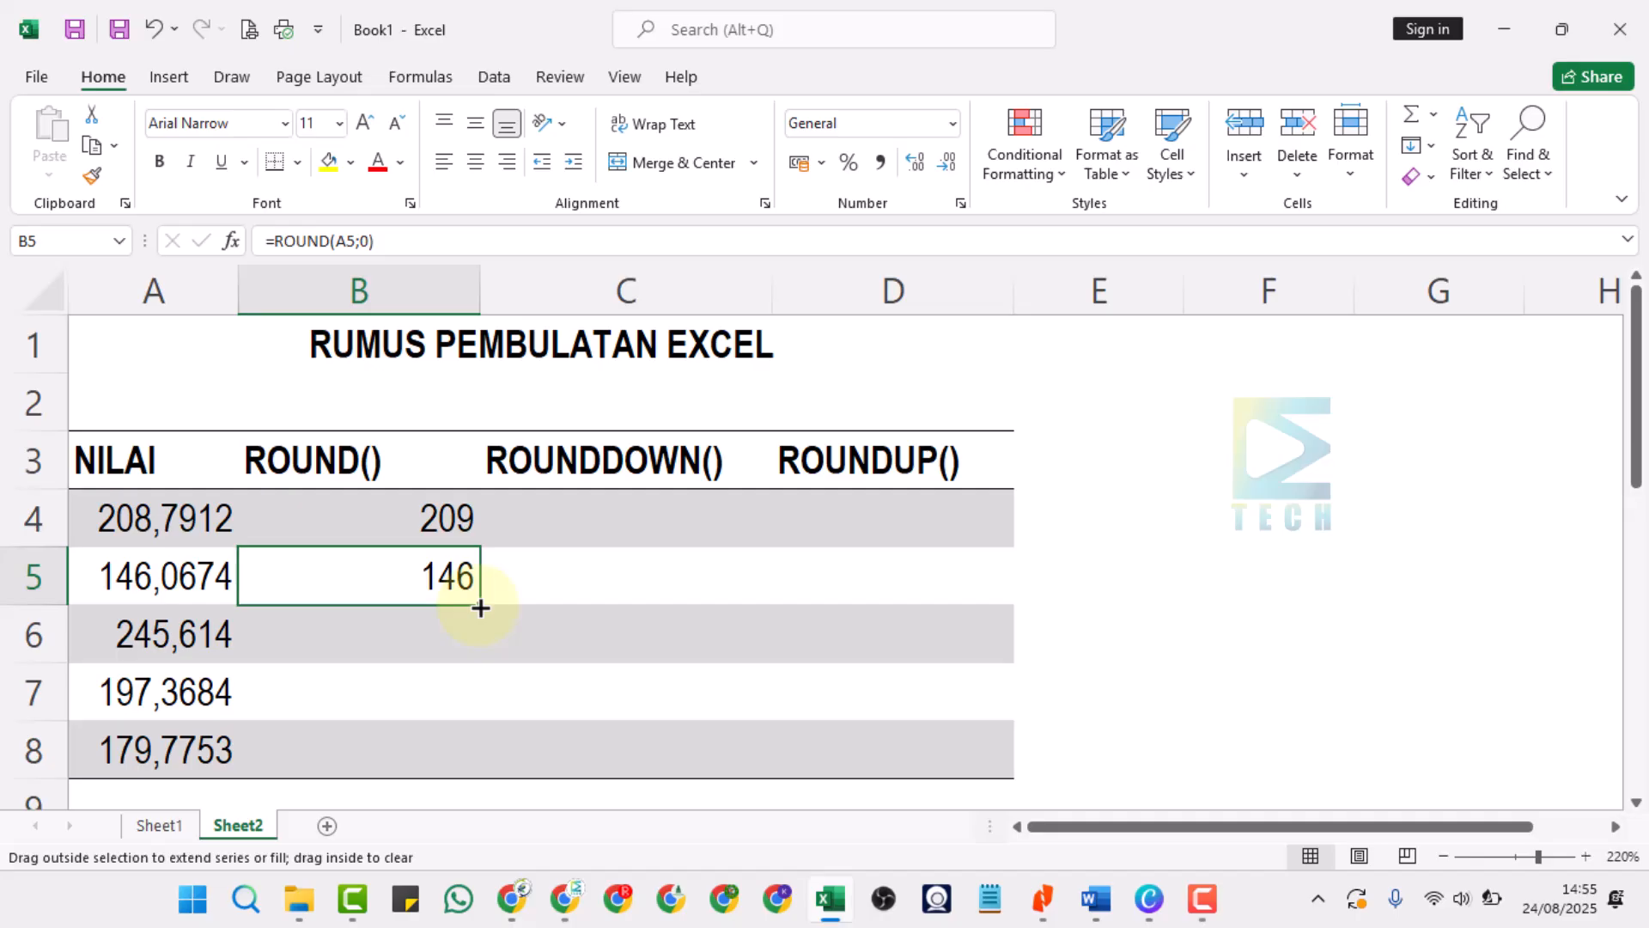
pyautogui.moveTo(481, 608); pyautogui.dragTo(483, 761)
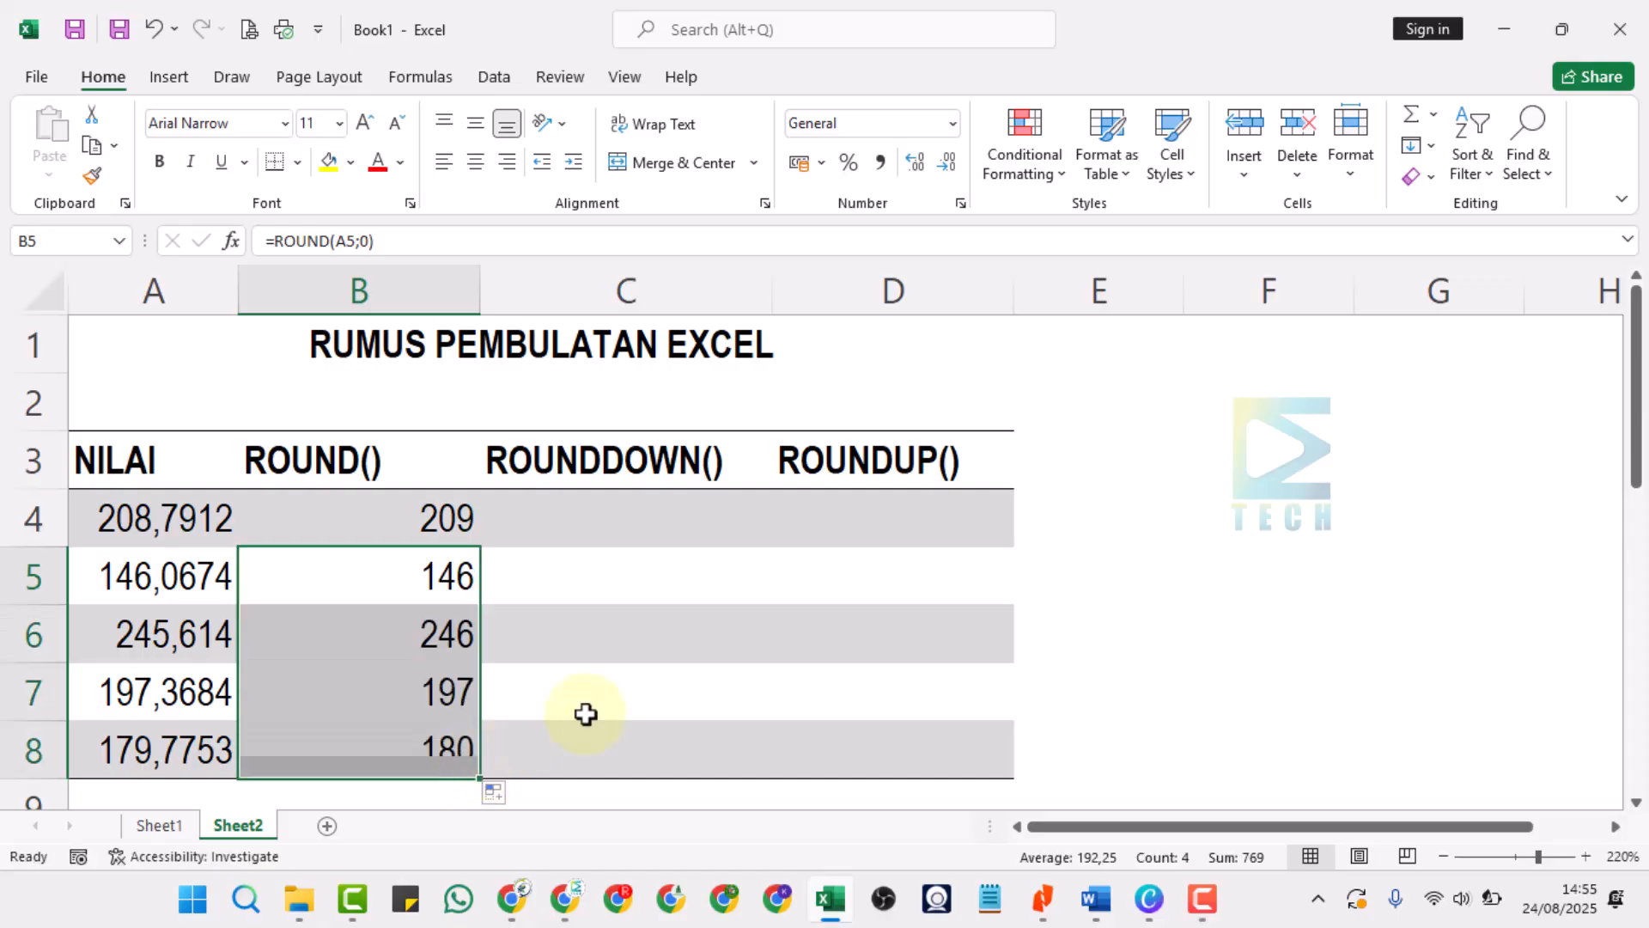
# Inspect the filled ROUND formulas in cells B6, B7 and B8.
pyautogui.click(659, 643)
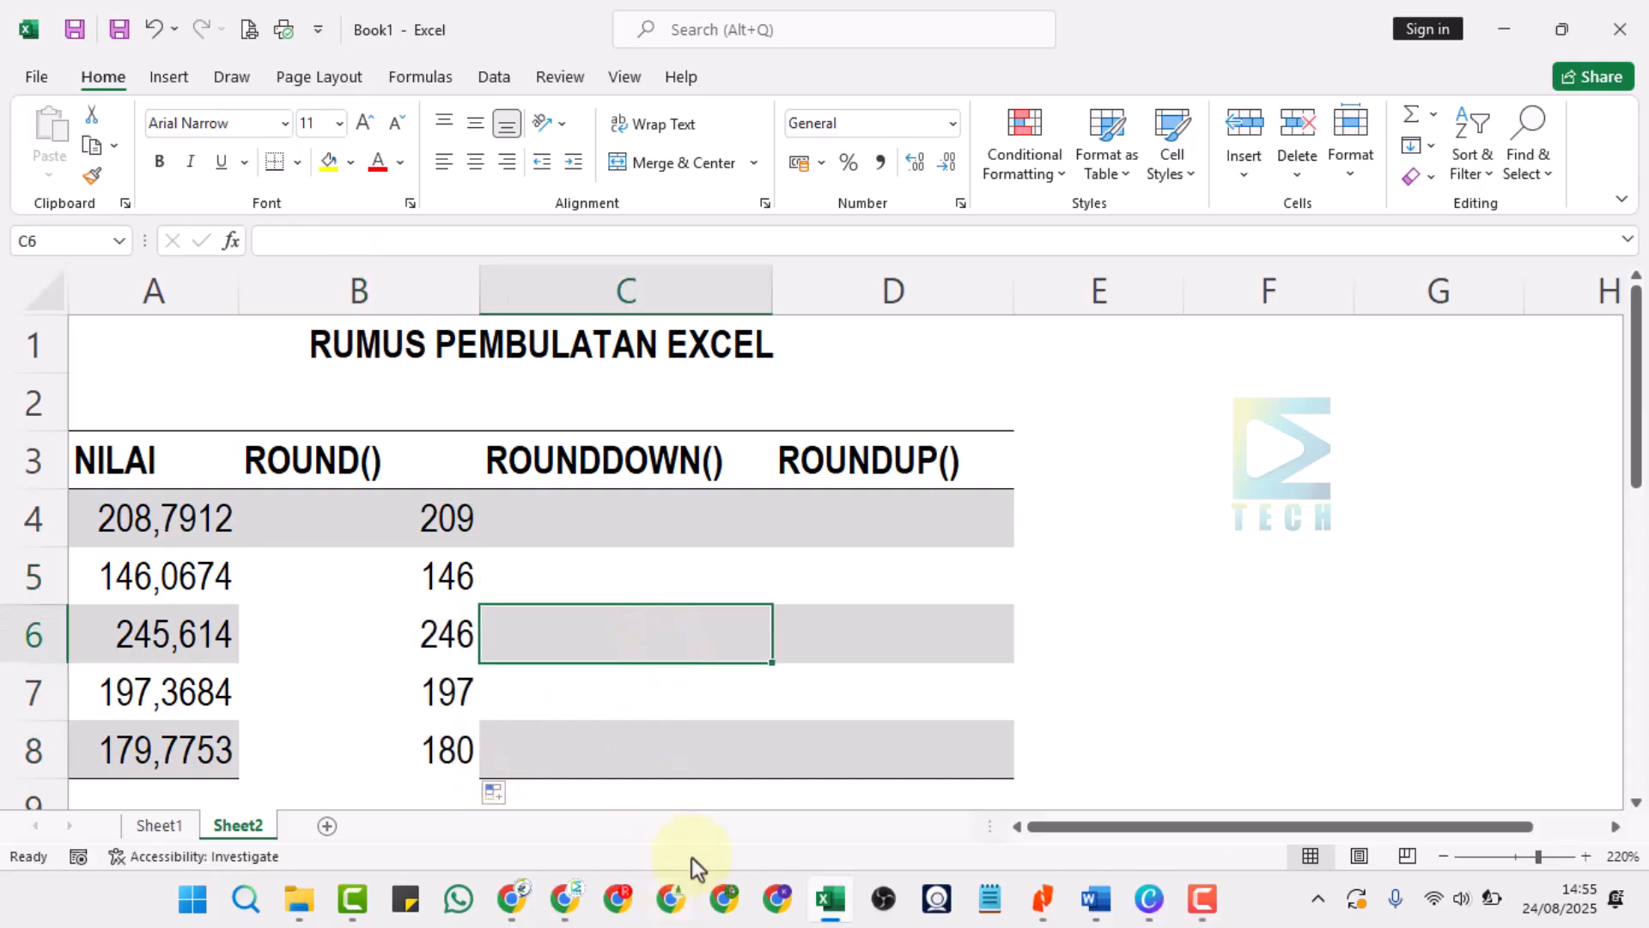
pyautogui.click(650, 698)
pyautogui.click(430, 633)
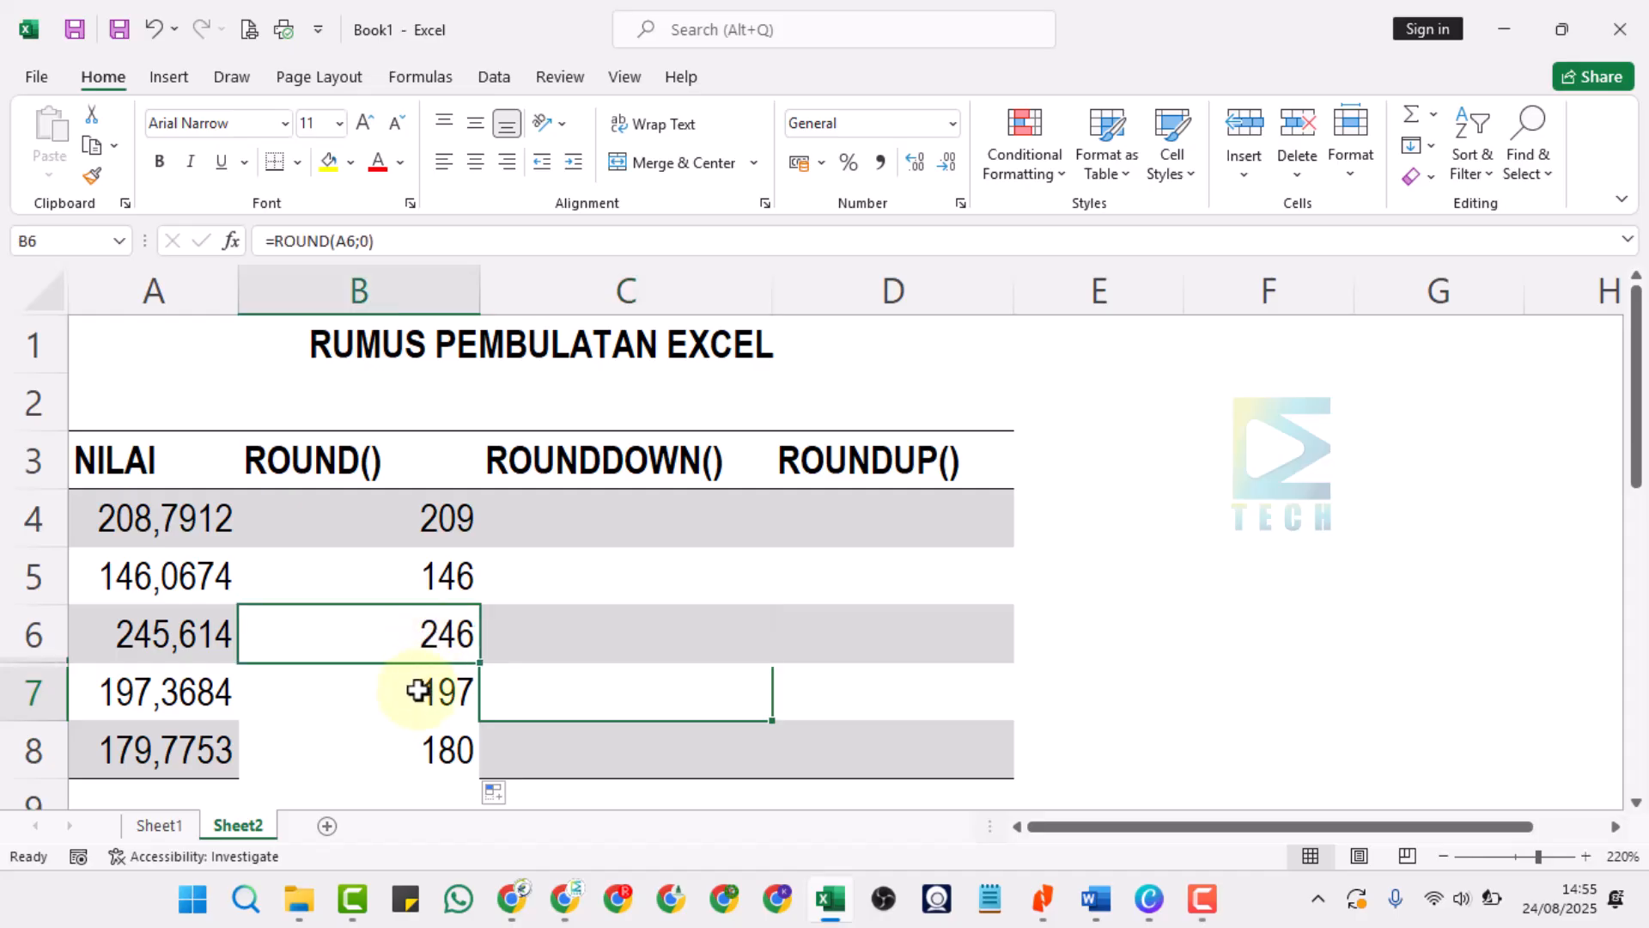
pyautogui.click(424, 684)
pyautogui.click(427, 756)
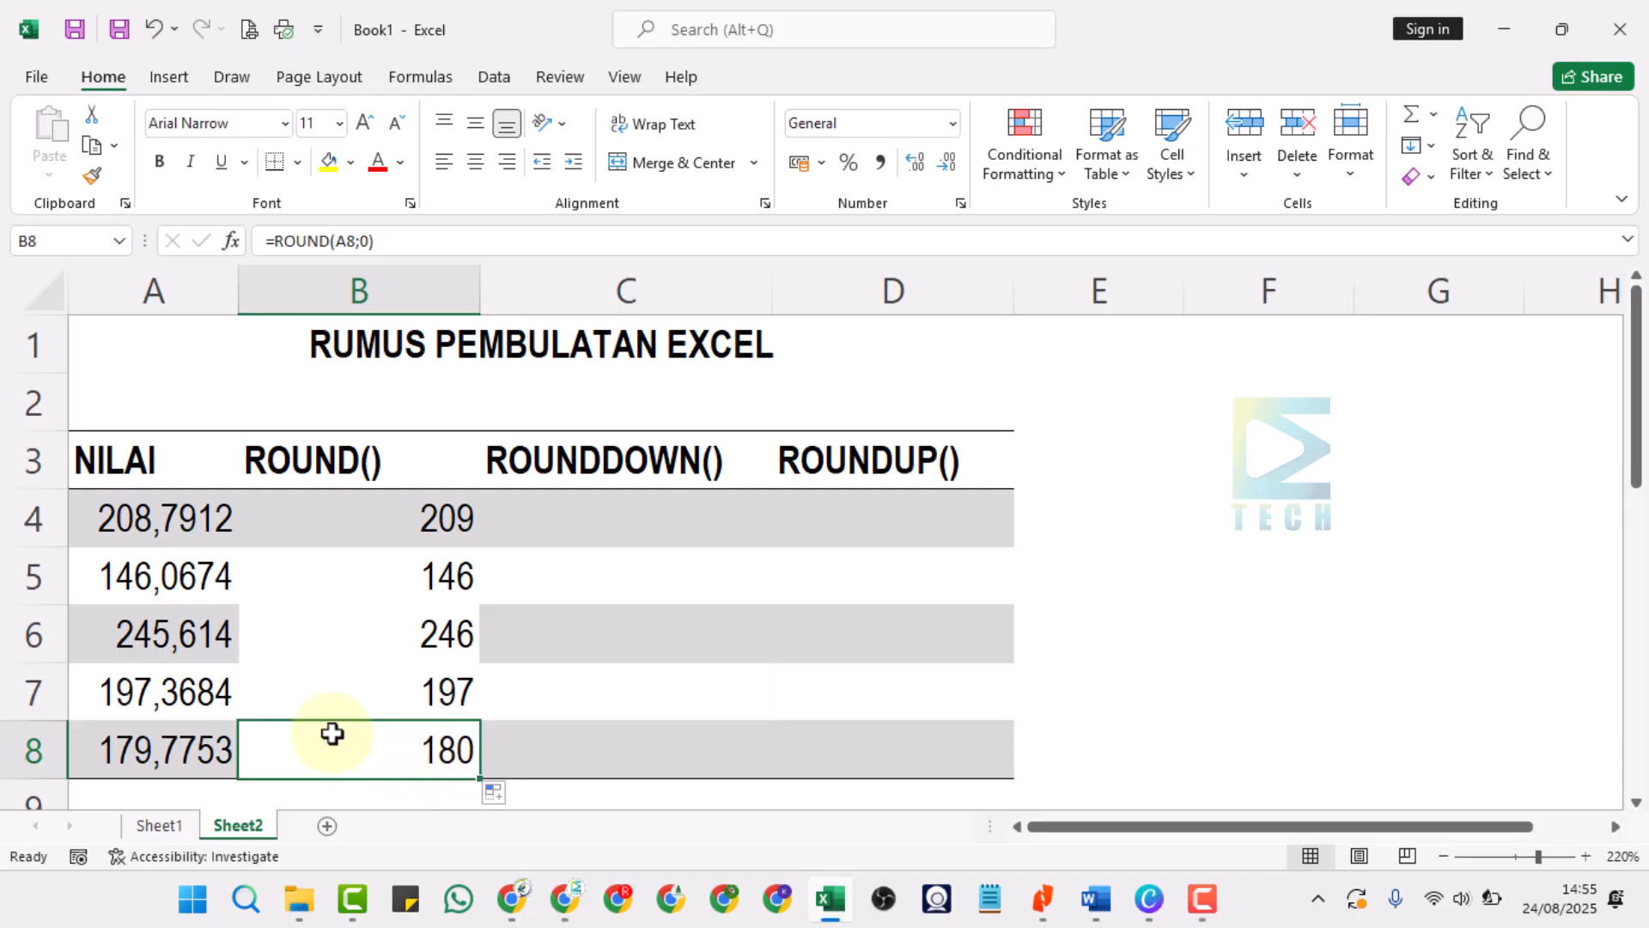
# Change the number of digits in cell B4's ROUND formula to 1.
pyautogui.click(432, 520)
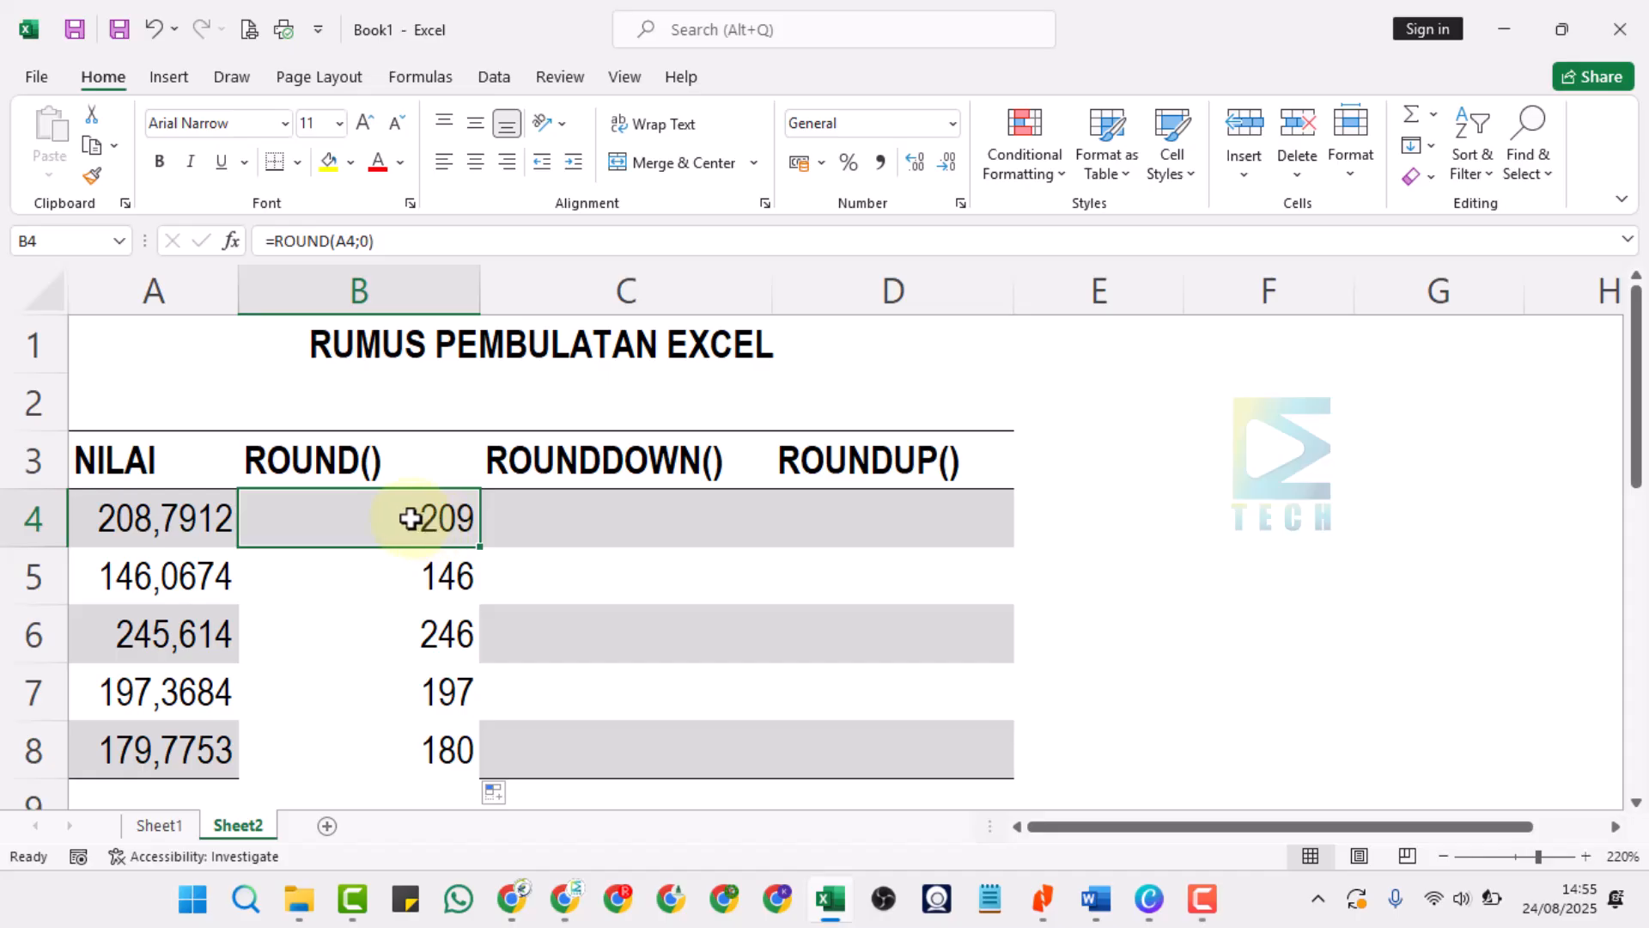
pyautogui.doubleClick(411, 518)
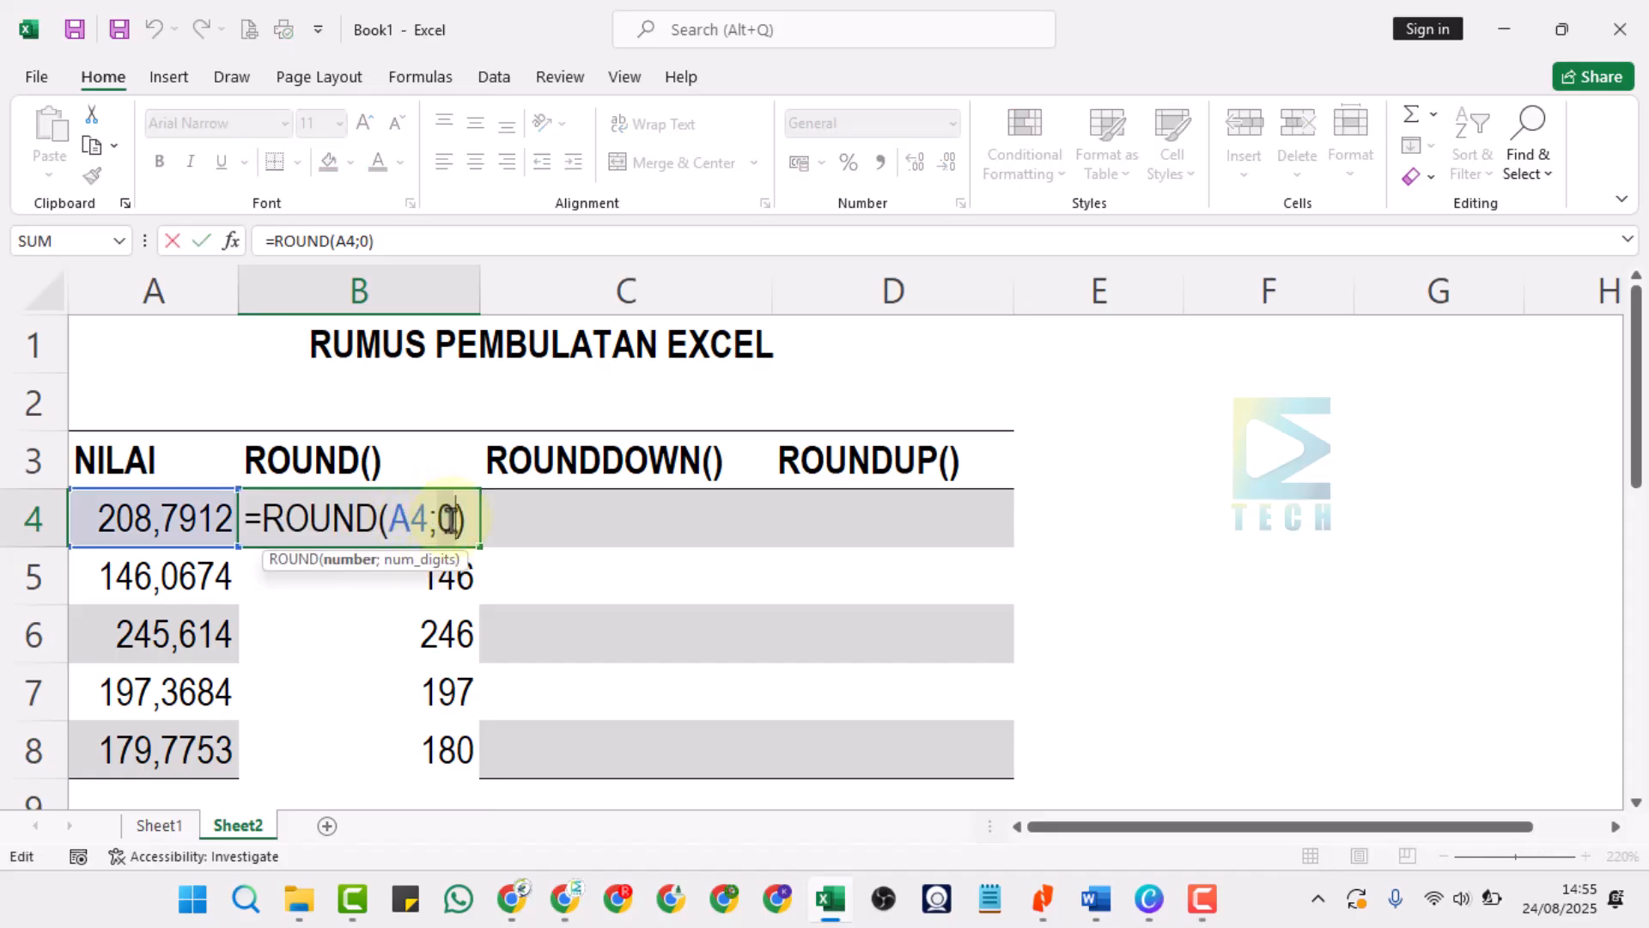
pyautogui.click(450, 518)
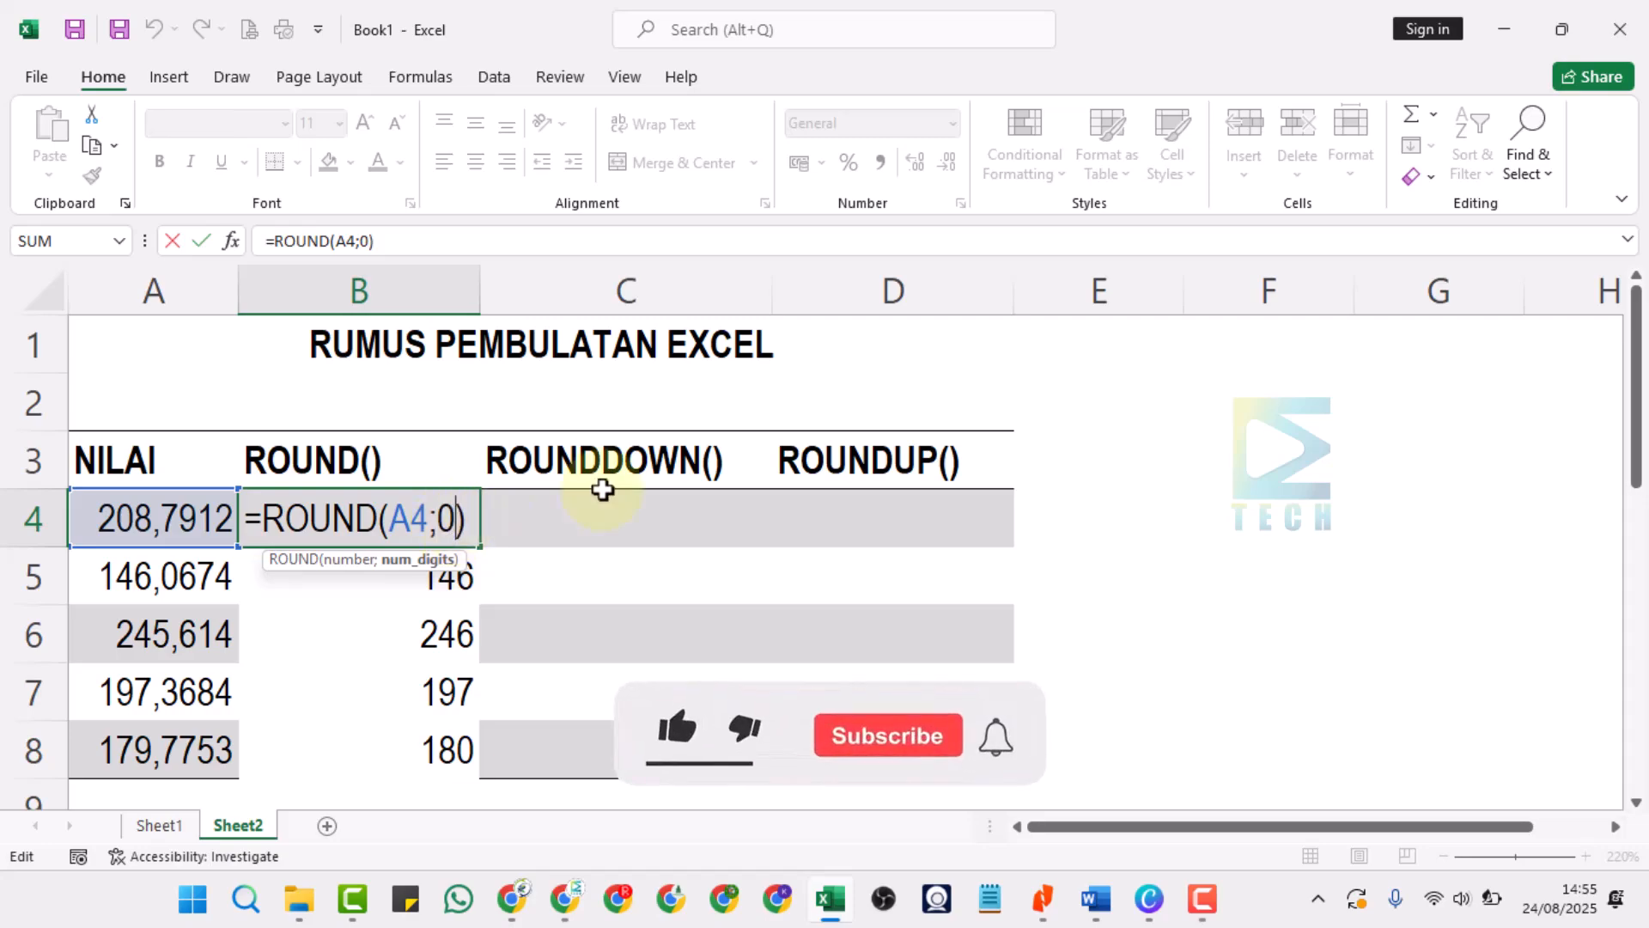
pyautogui.press('BackSpace')
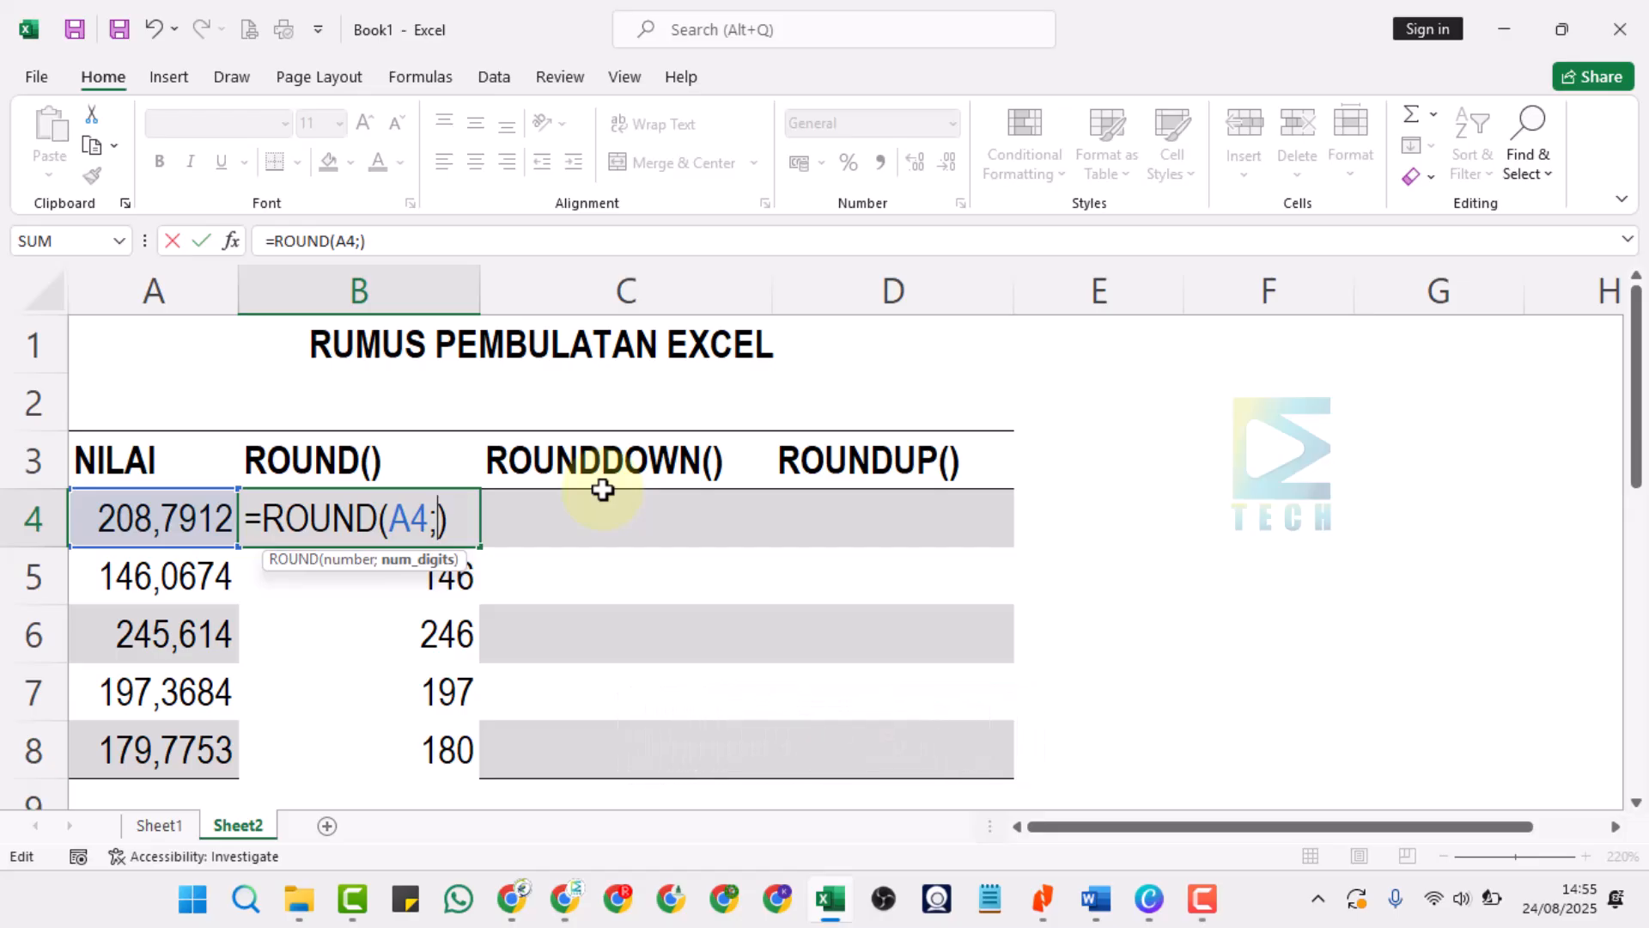
pyautogui.write('1')
pyautogui.press('Return')
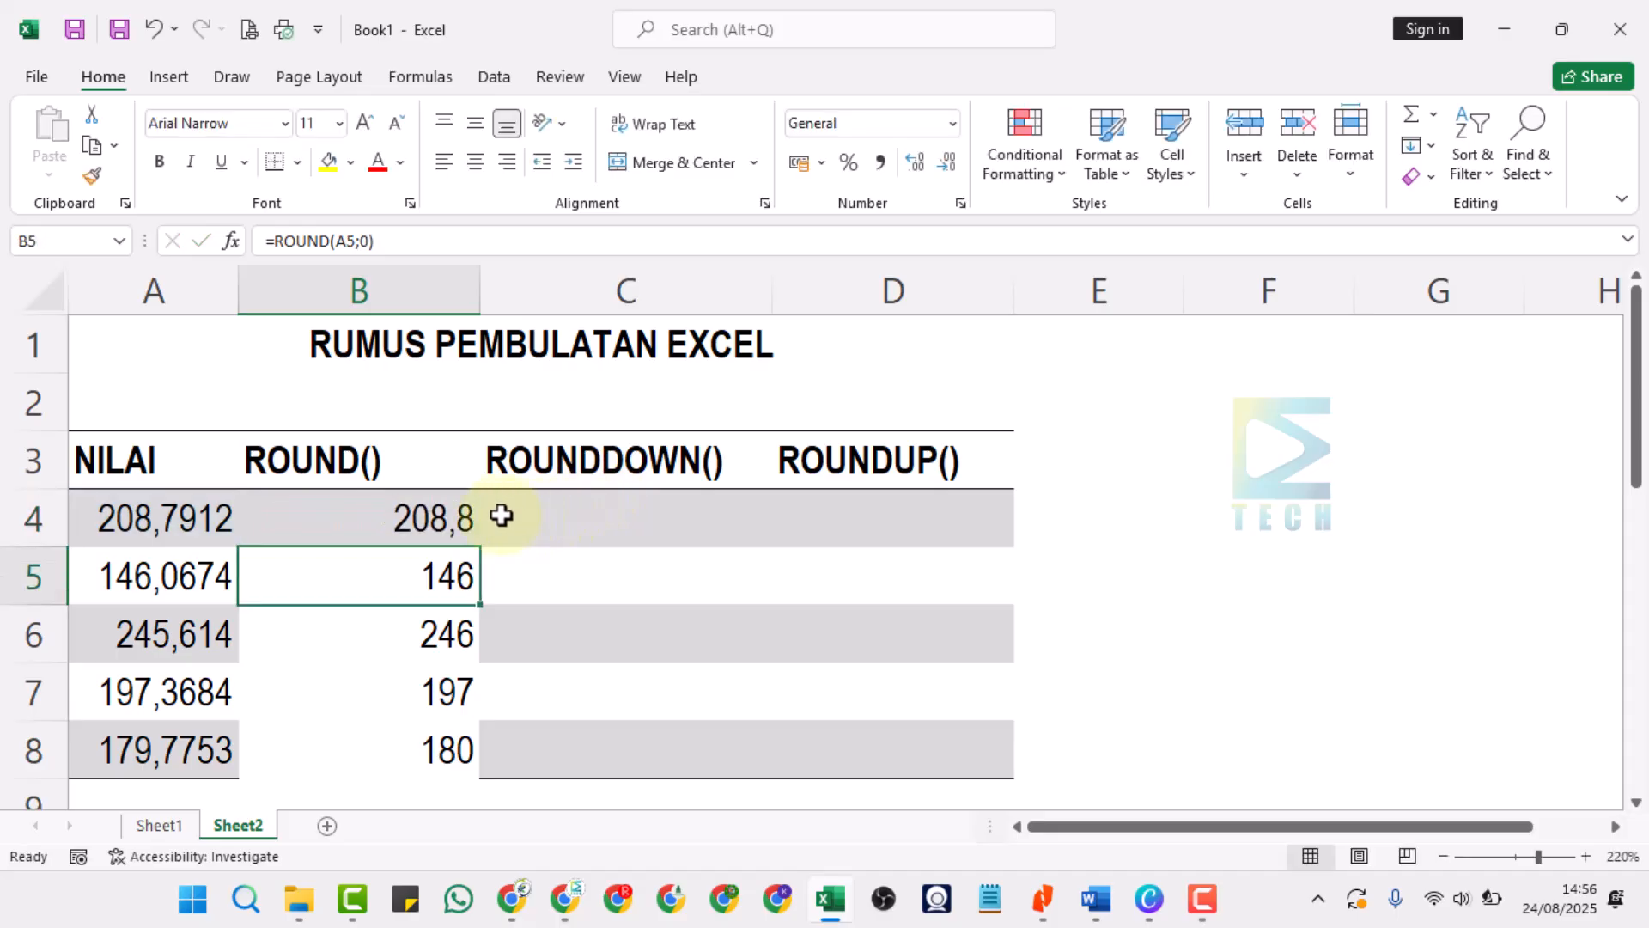
# Fill cell B4's one-digit ROUND formula down through cell B8.
pyautogui.click(430, 499)
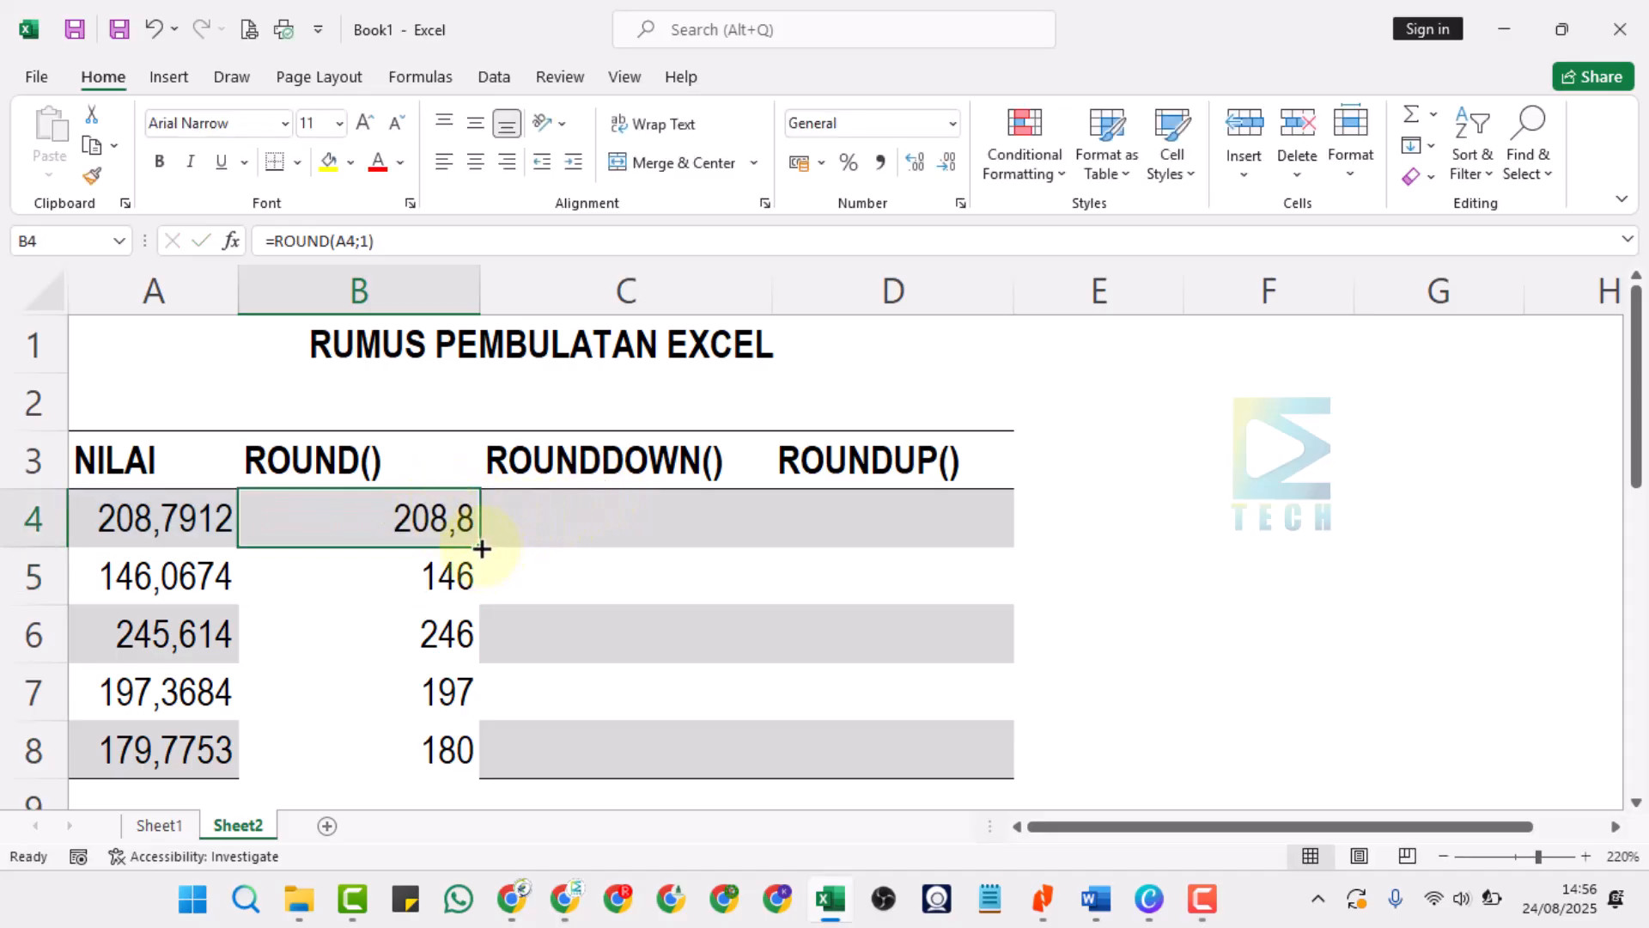
pyautogui.moveTo(481, 544); pyautogui.dragTo(475, 760)
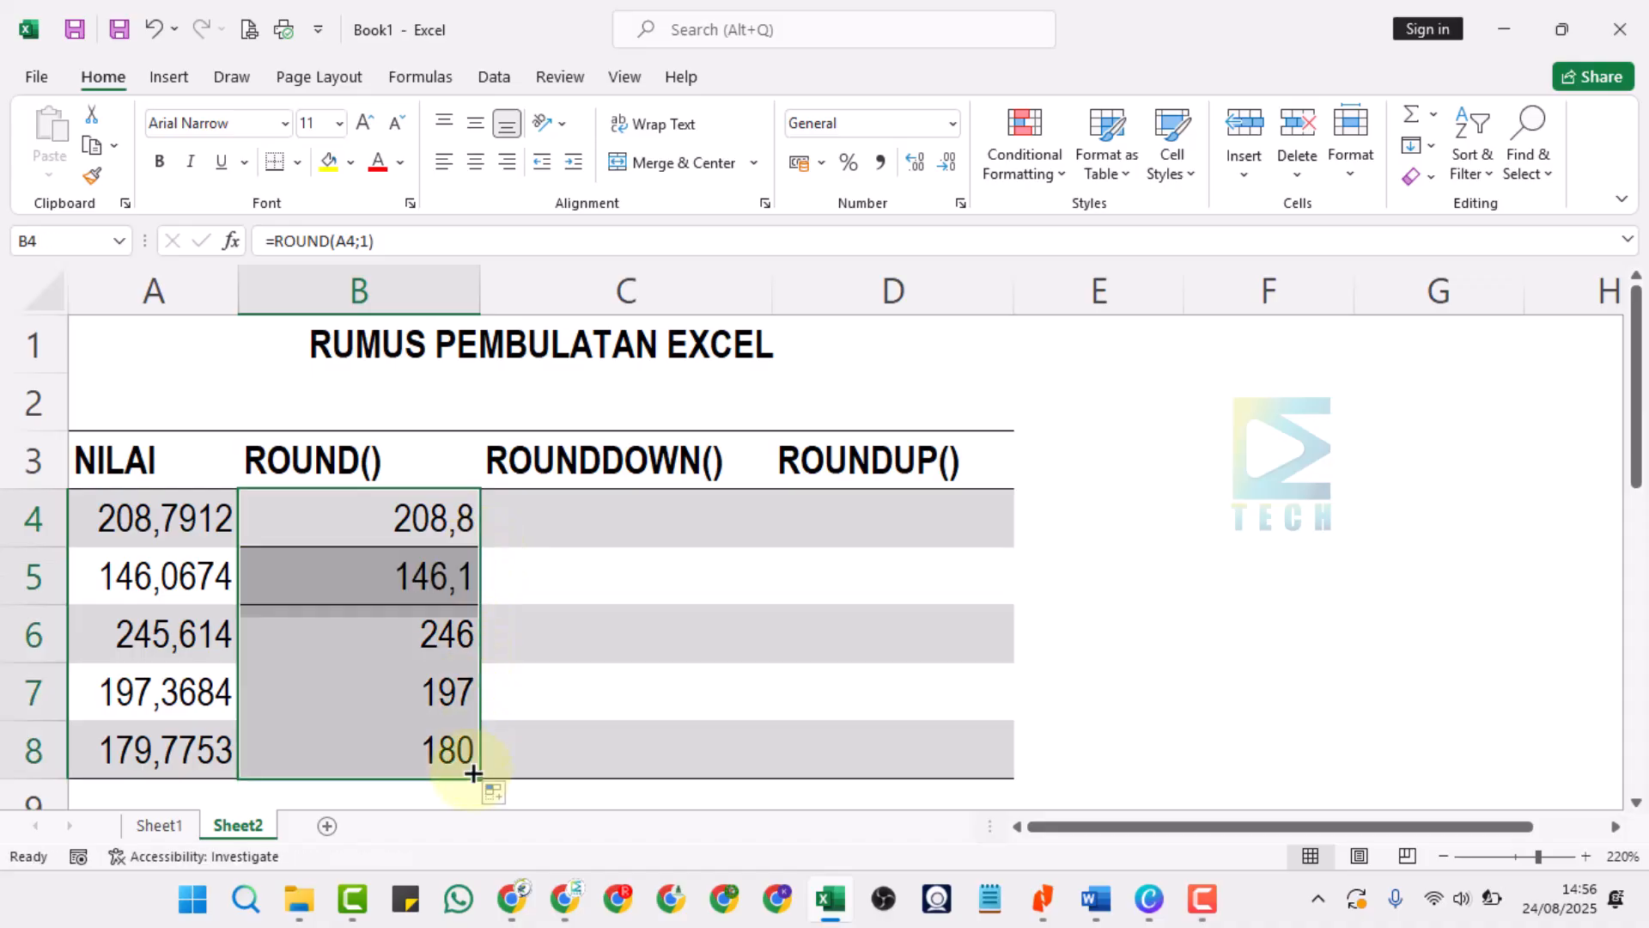
pyautogui.click(456, 644)
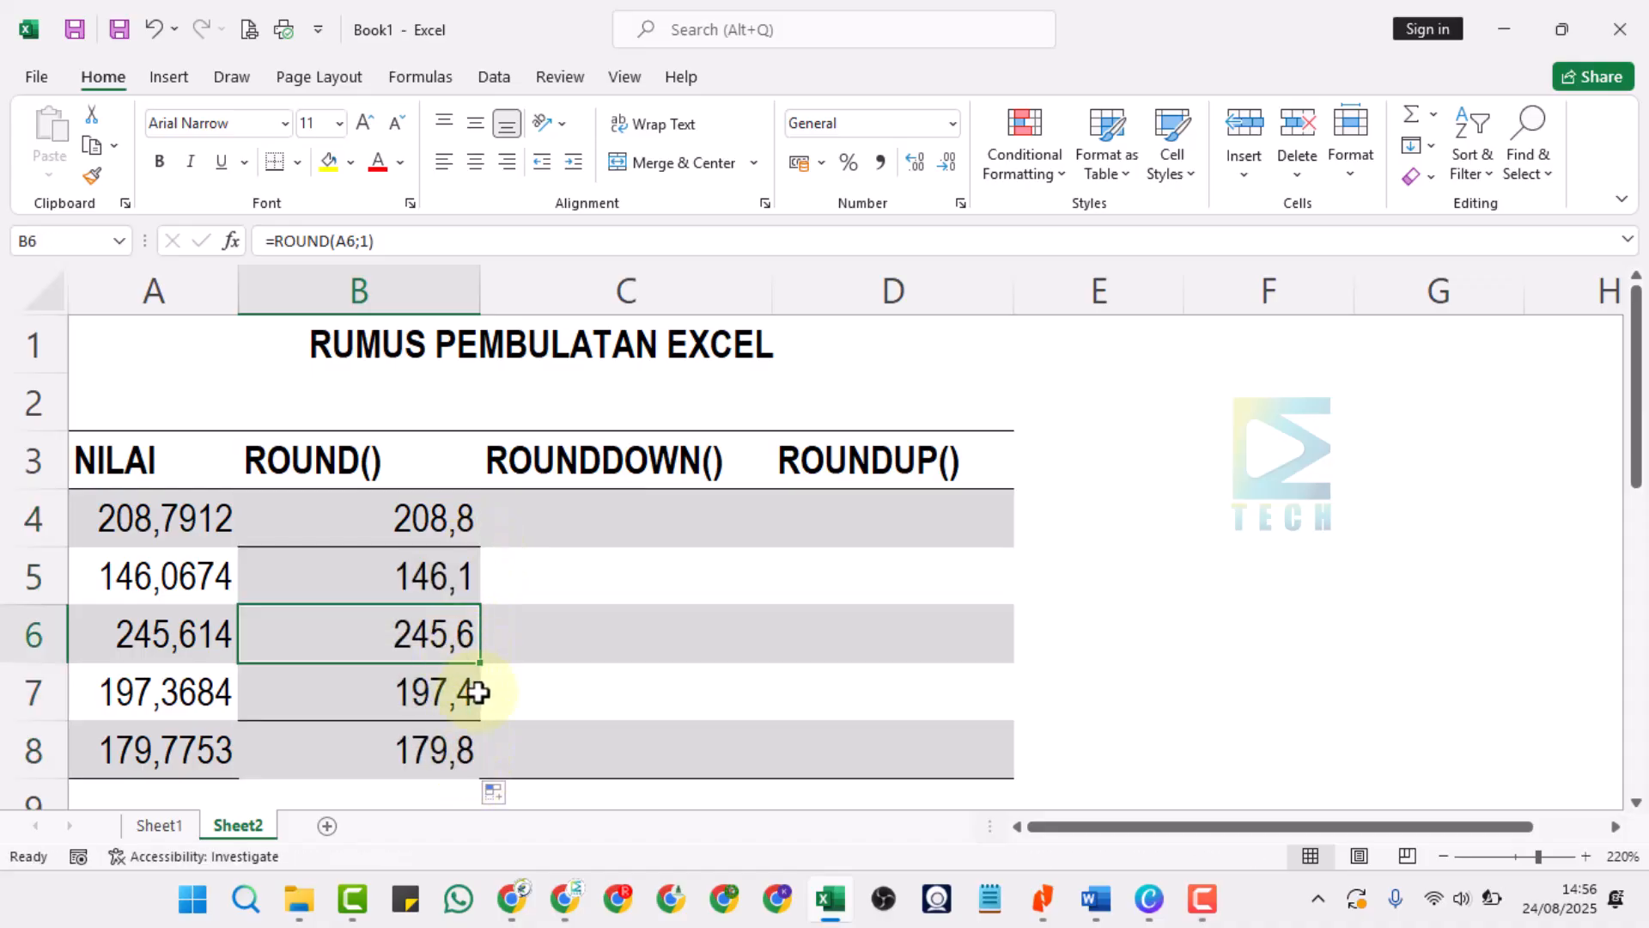
# Change the number of digits in cell B4's ROUND formula to 2.
pyautogui.click(461, 505)
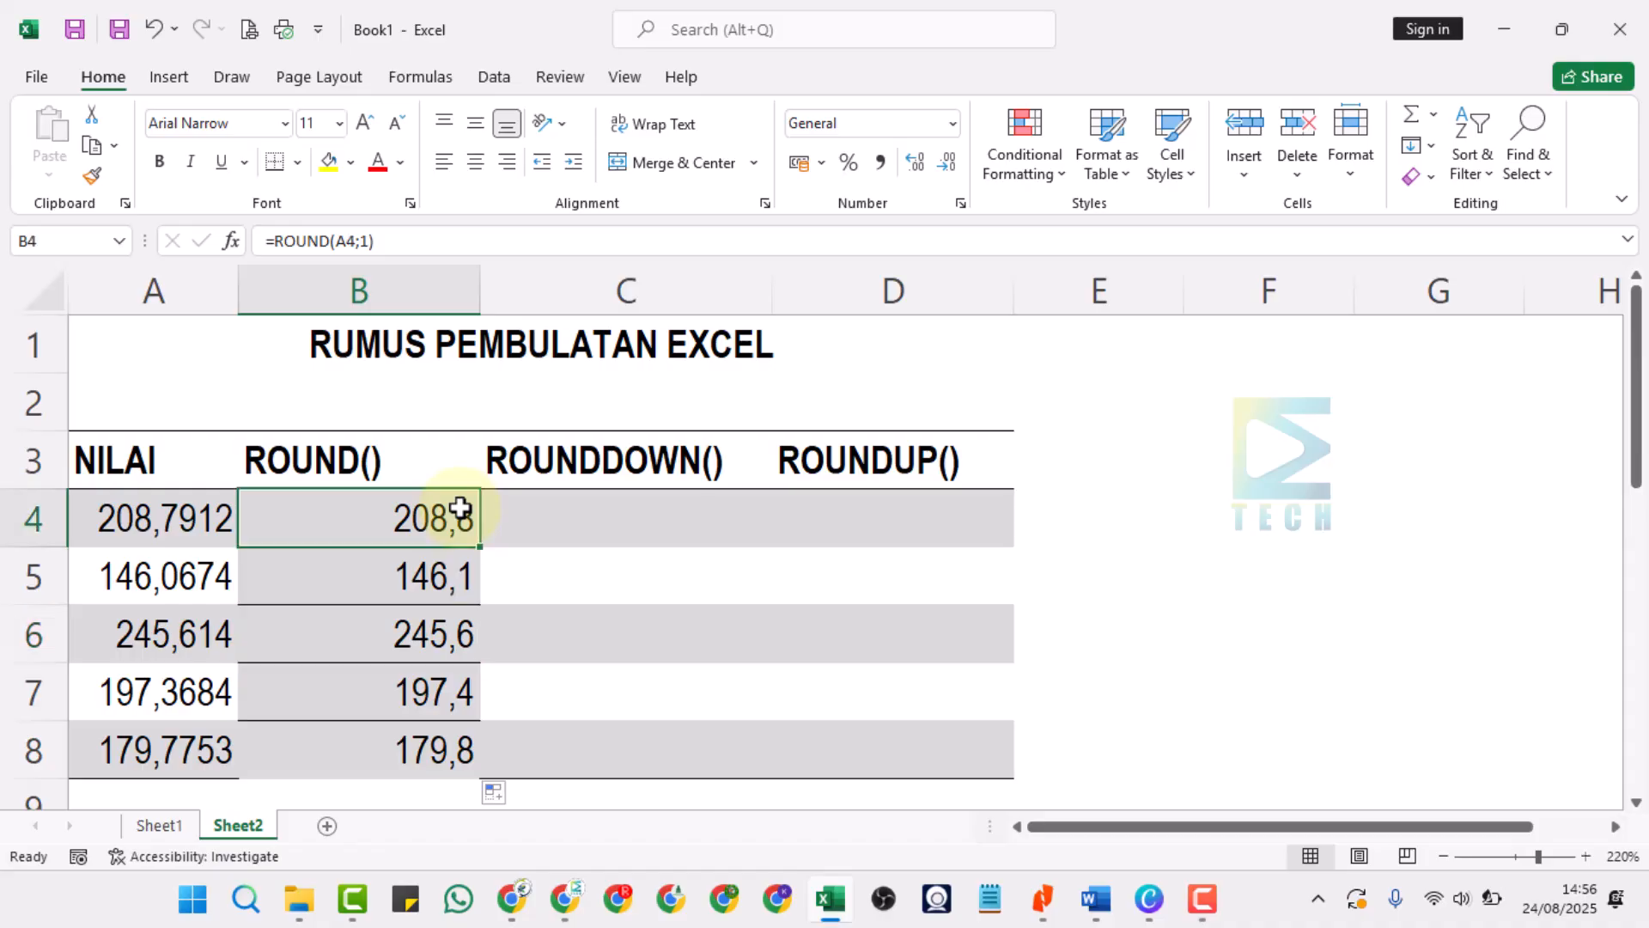
pyautogui.doubleClick(460, 508)
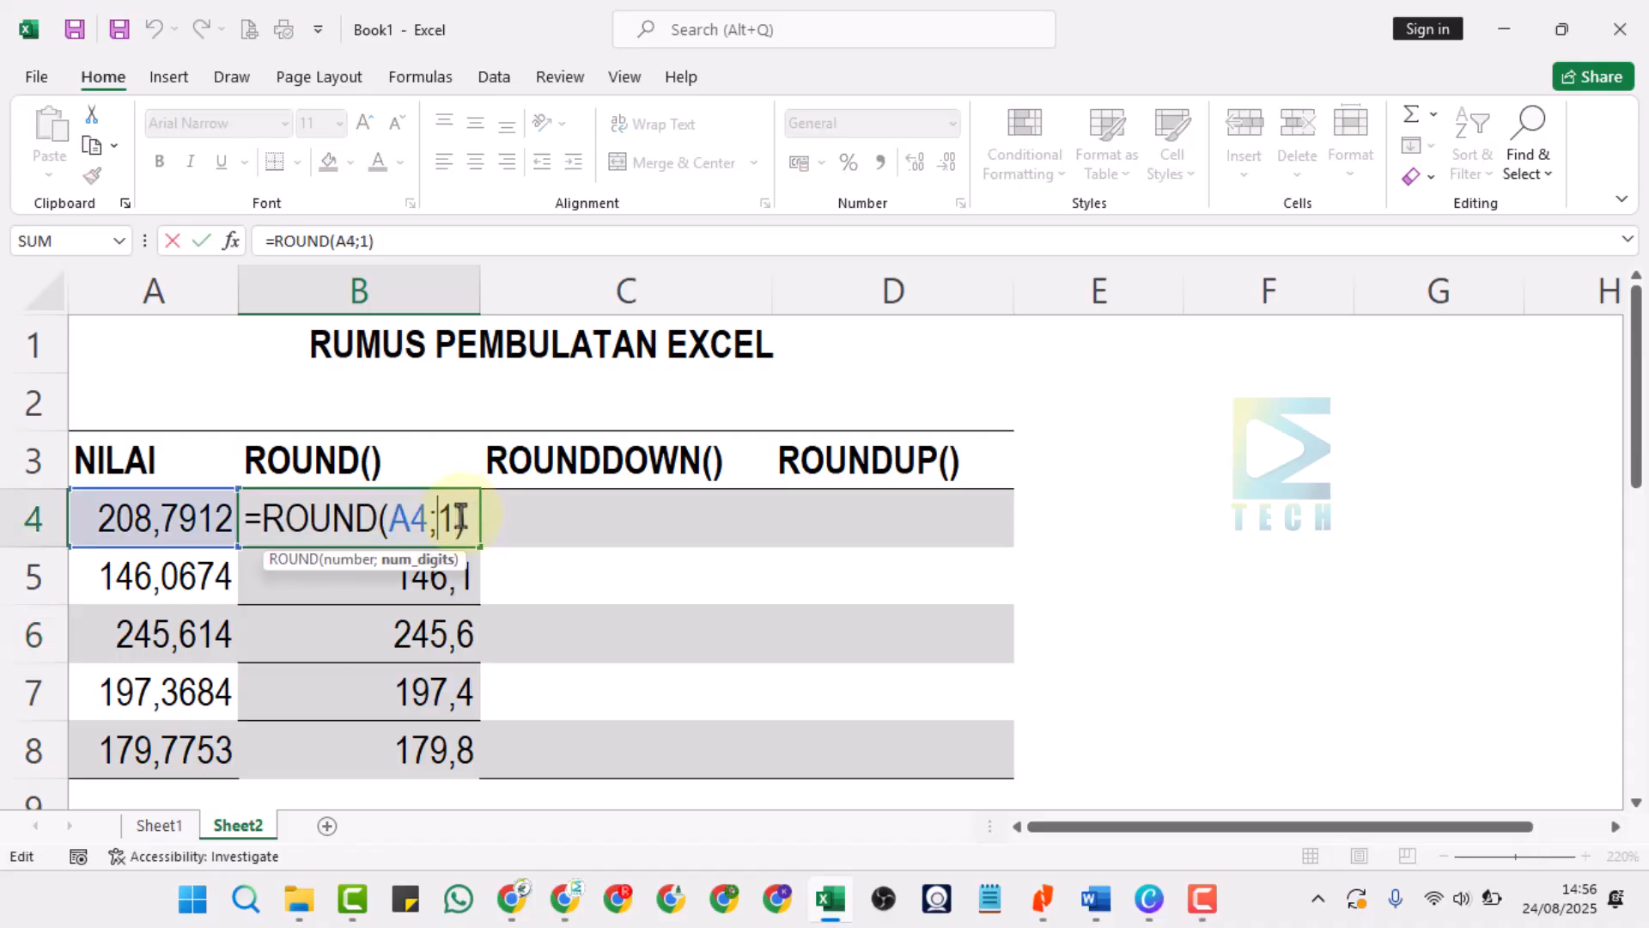
pyautogui.press('BackSpace')
pyautogui.write('2')
pyautogui.press('Return')
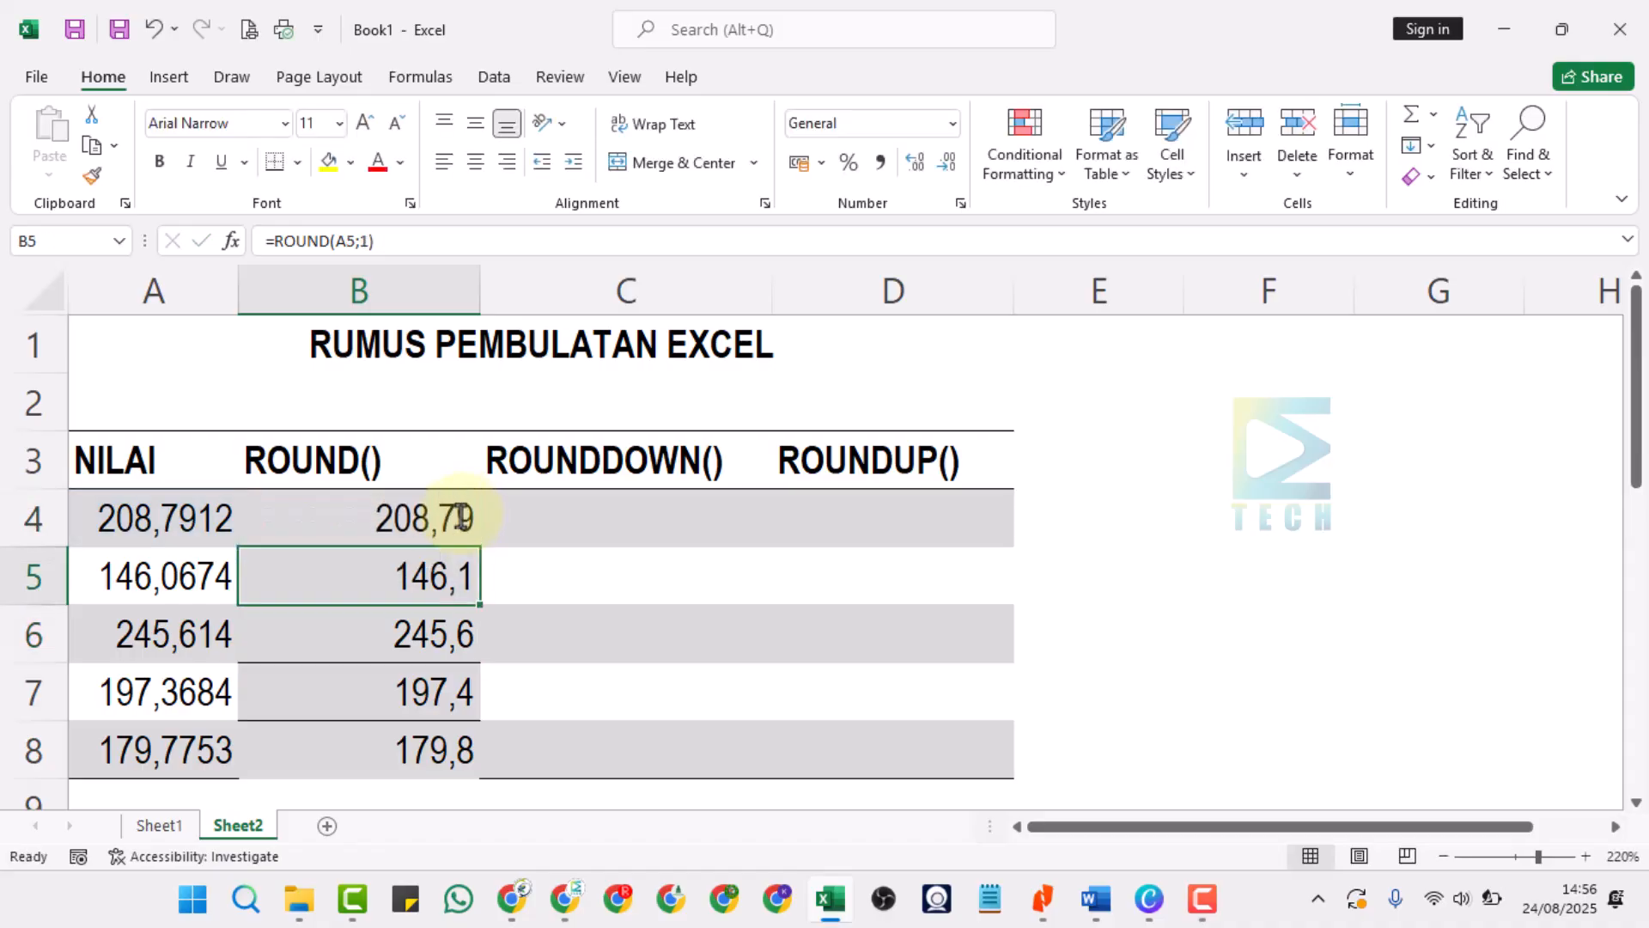
# Fill the two-digit ROUND formula from B4 down through cell B8.
pyautogui.click(460, 516)
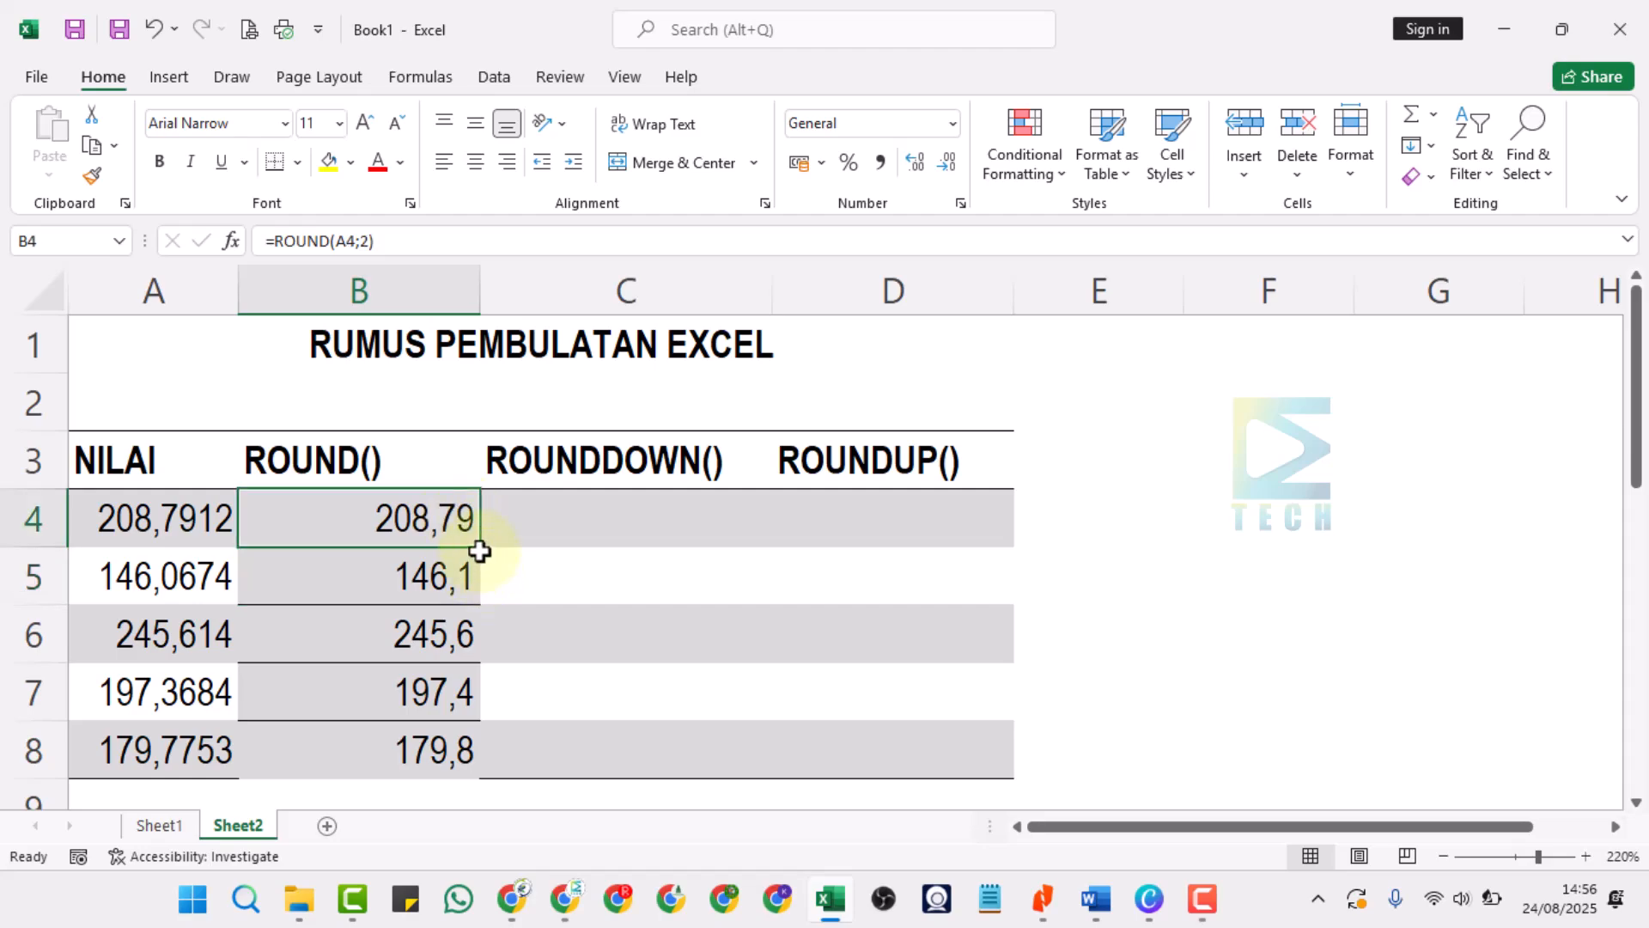
pyautogui.moveTo(474, 602); pyautogui.dragTo(446, 756)
pyautogui.click(524, 593)
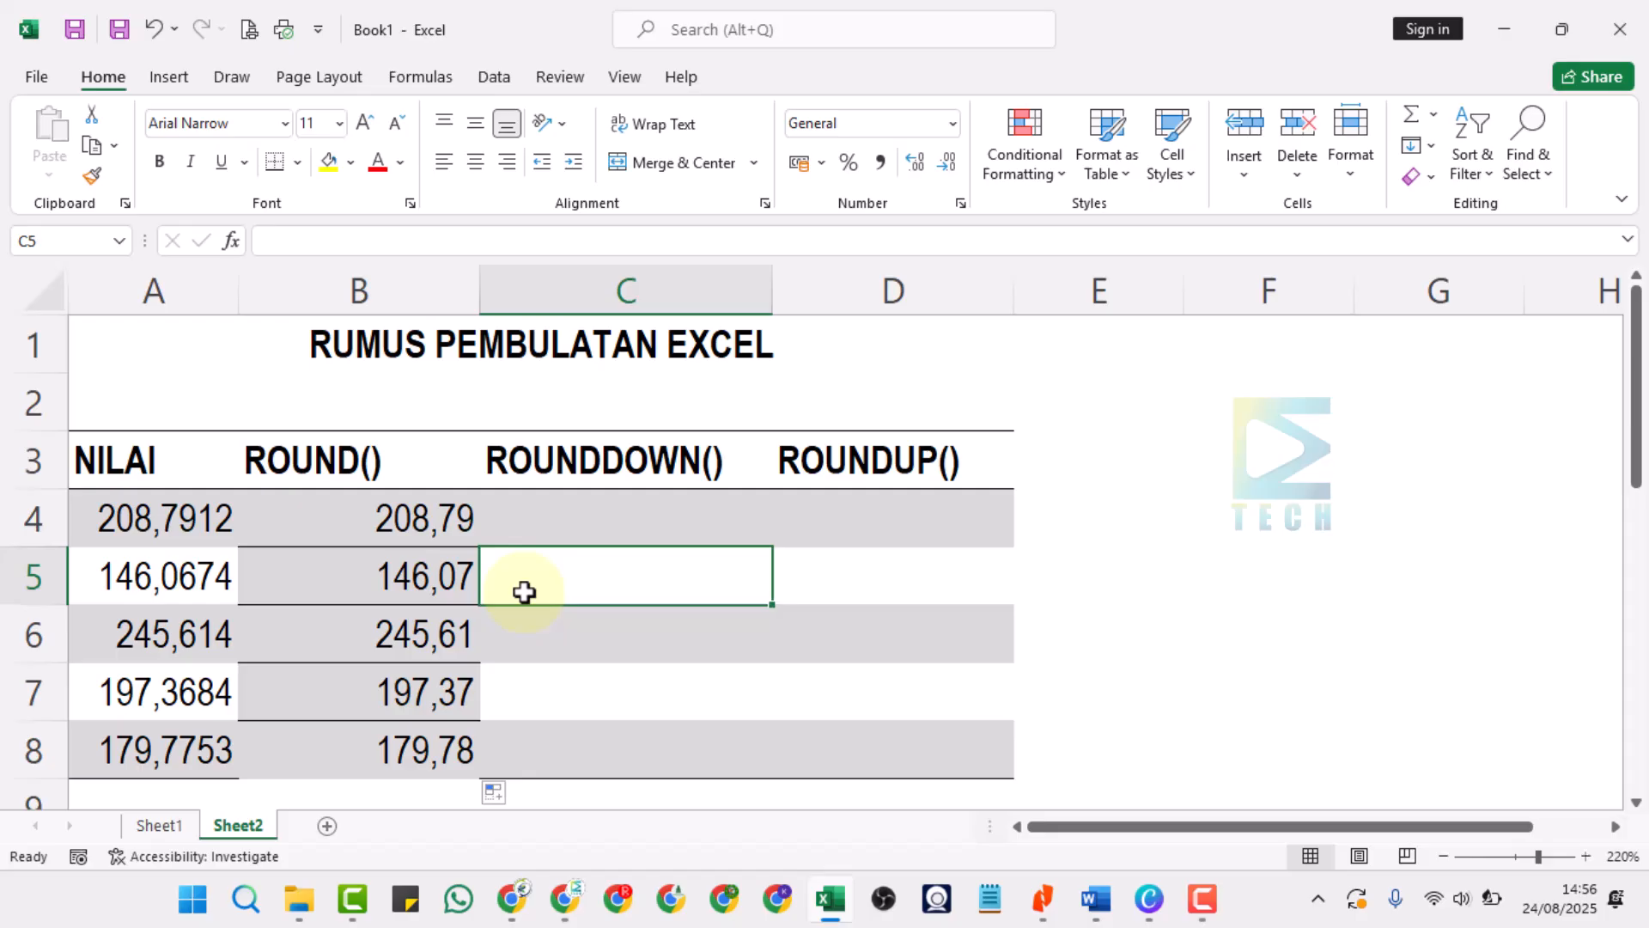
# Set the number of digits in cell B4's ROUND formula to 0.
pyautogui.click(424, 518)
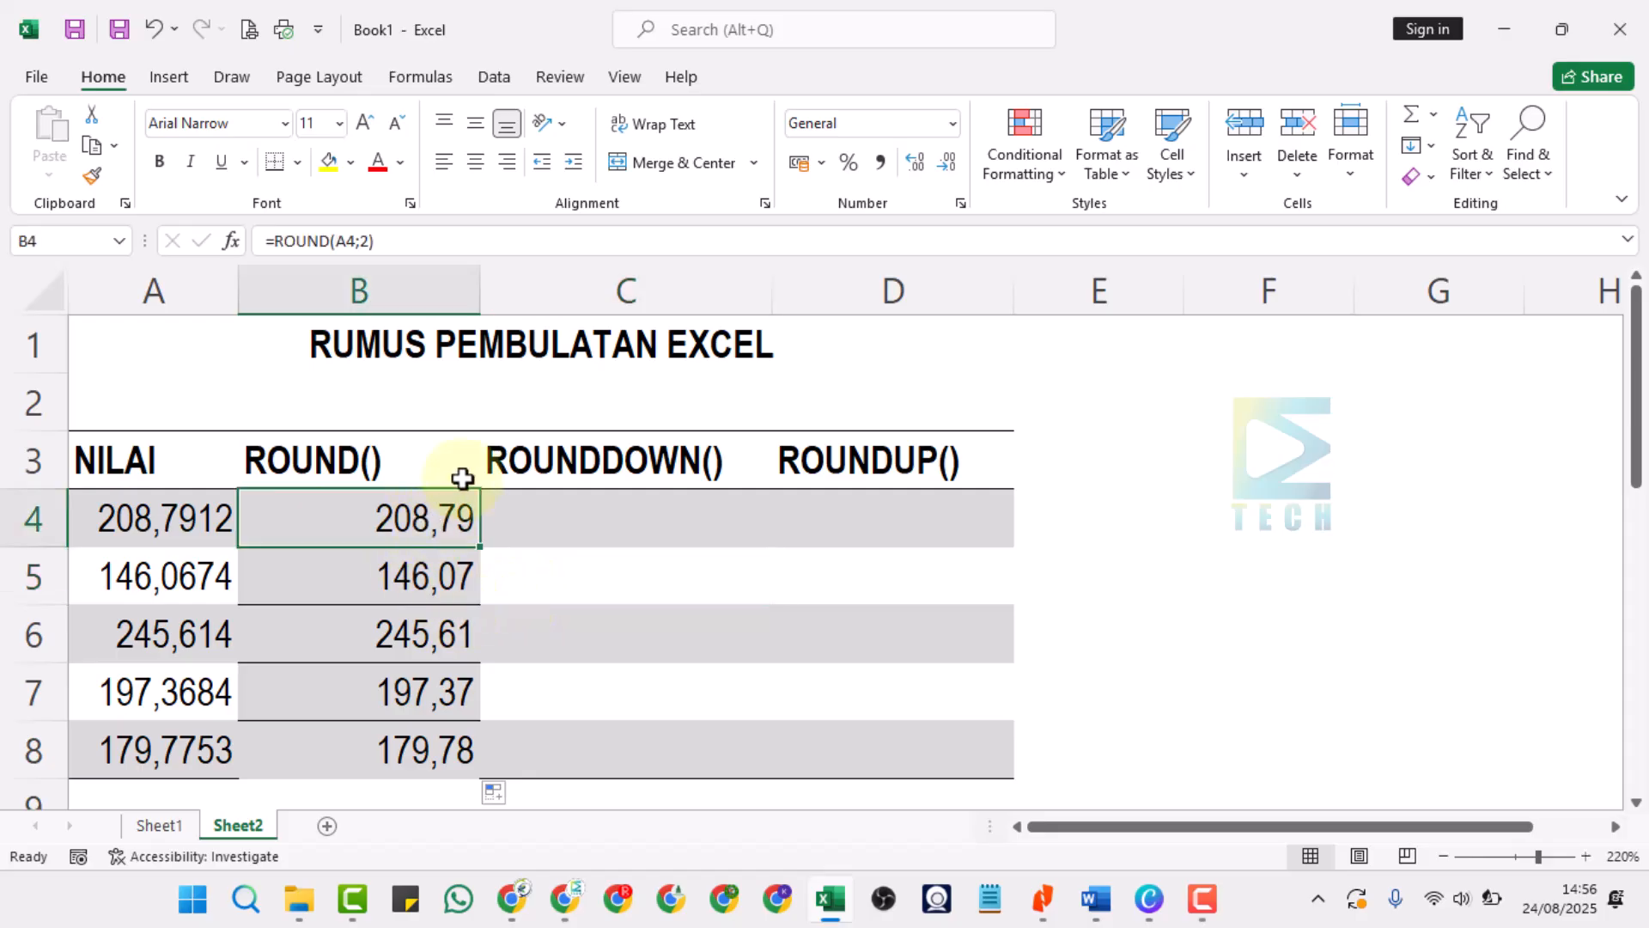
pyautogui.click(361, 241)
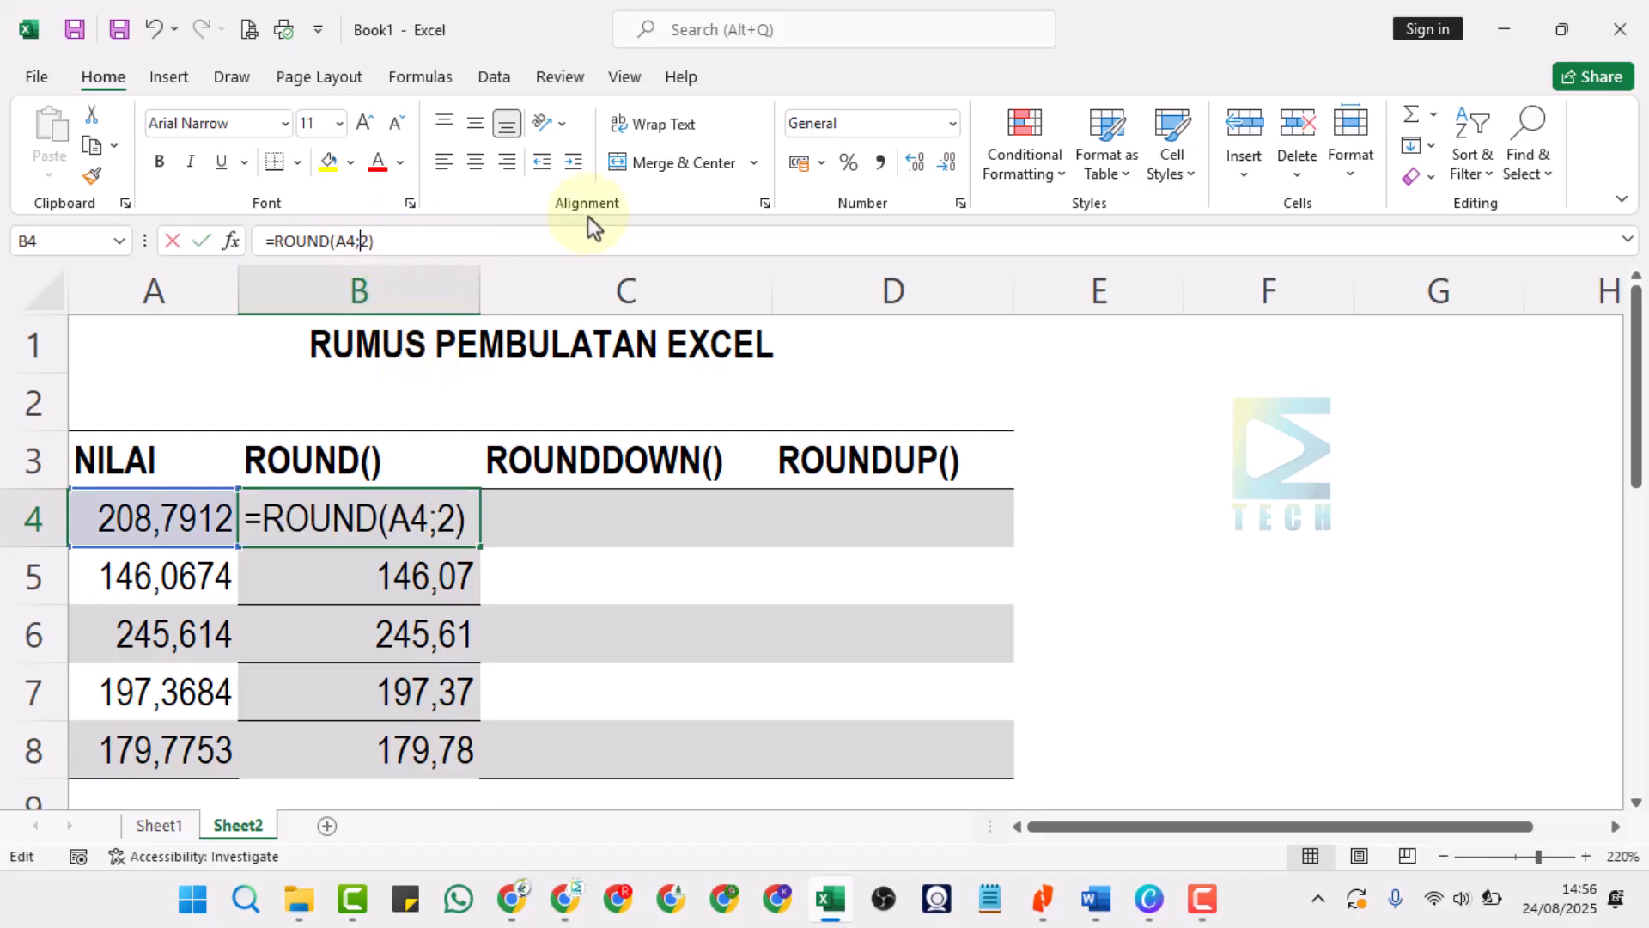
pyautogui.press('Delete')
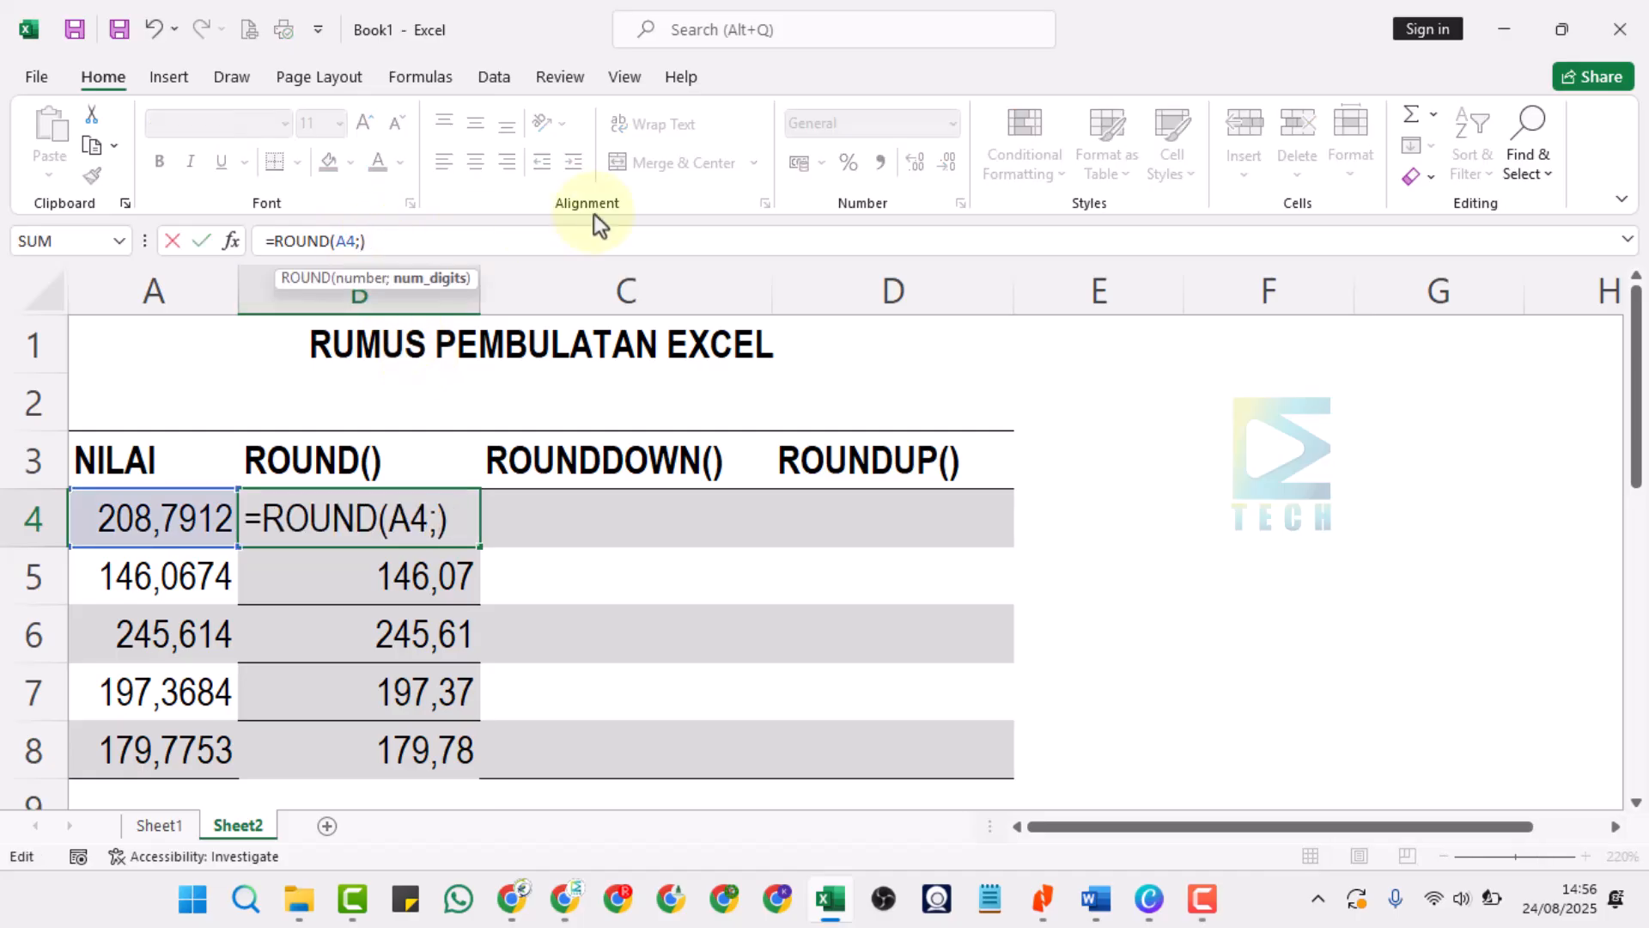
pyautogui.write('0')
pyautogui.press('Return')
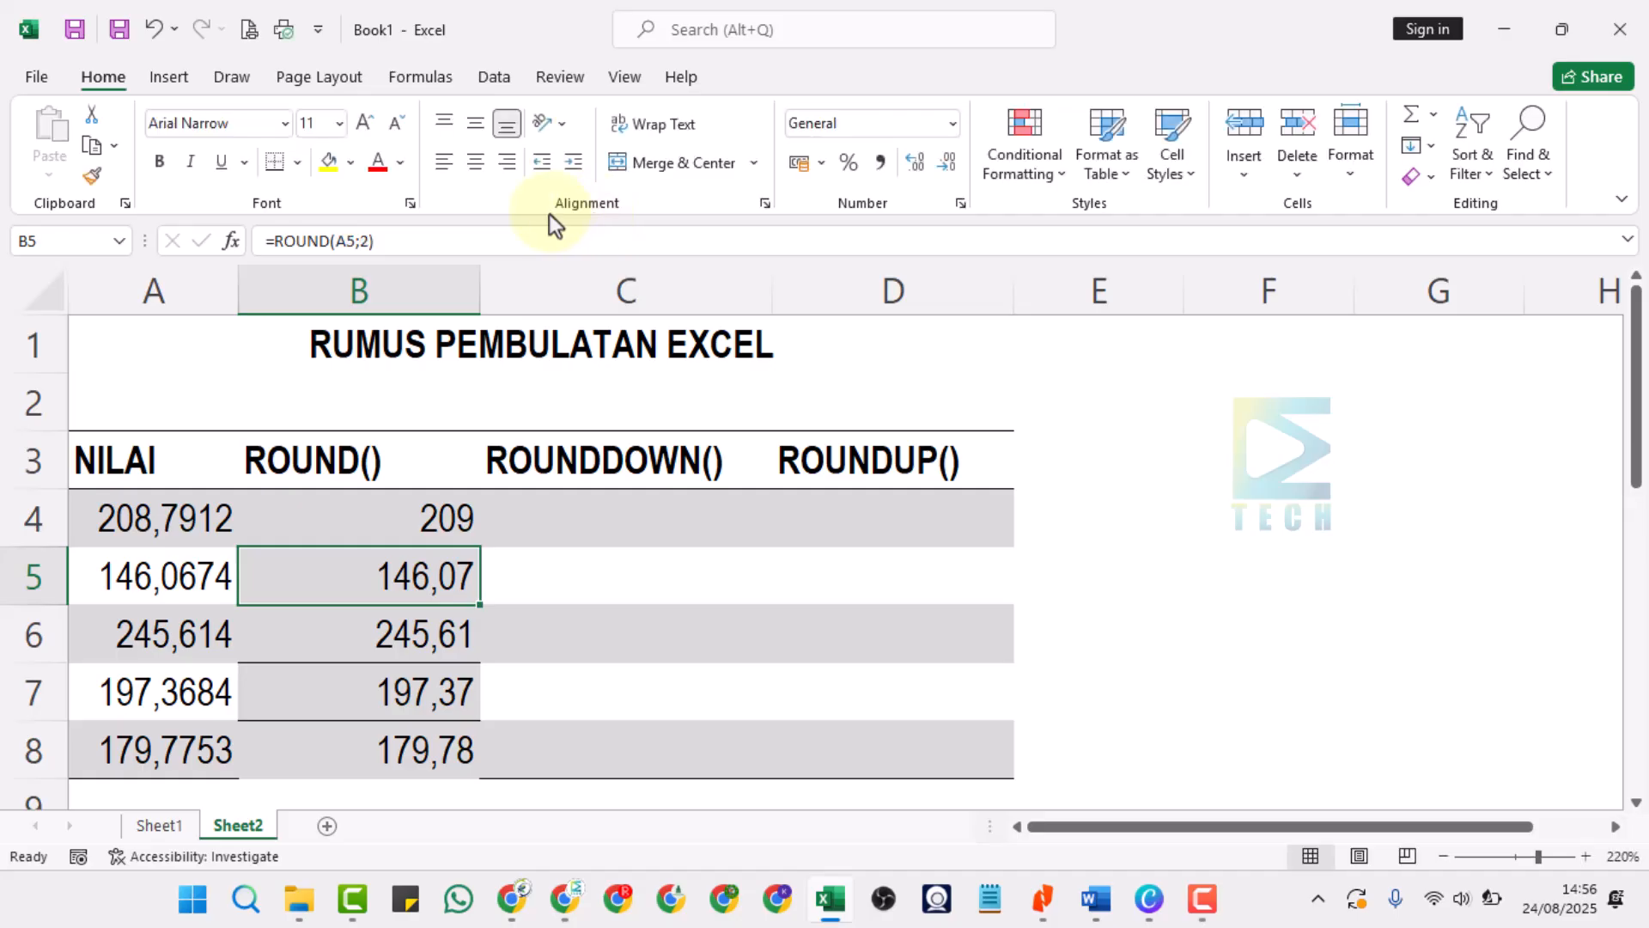
# Fill the zero-digit ROUND formula from B4 down through cell B8.
pyautogui.click(426, 517)
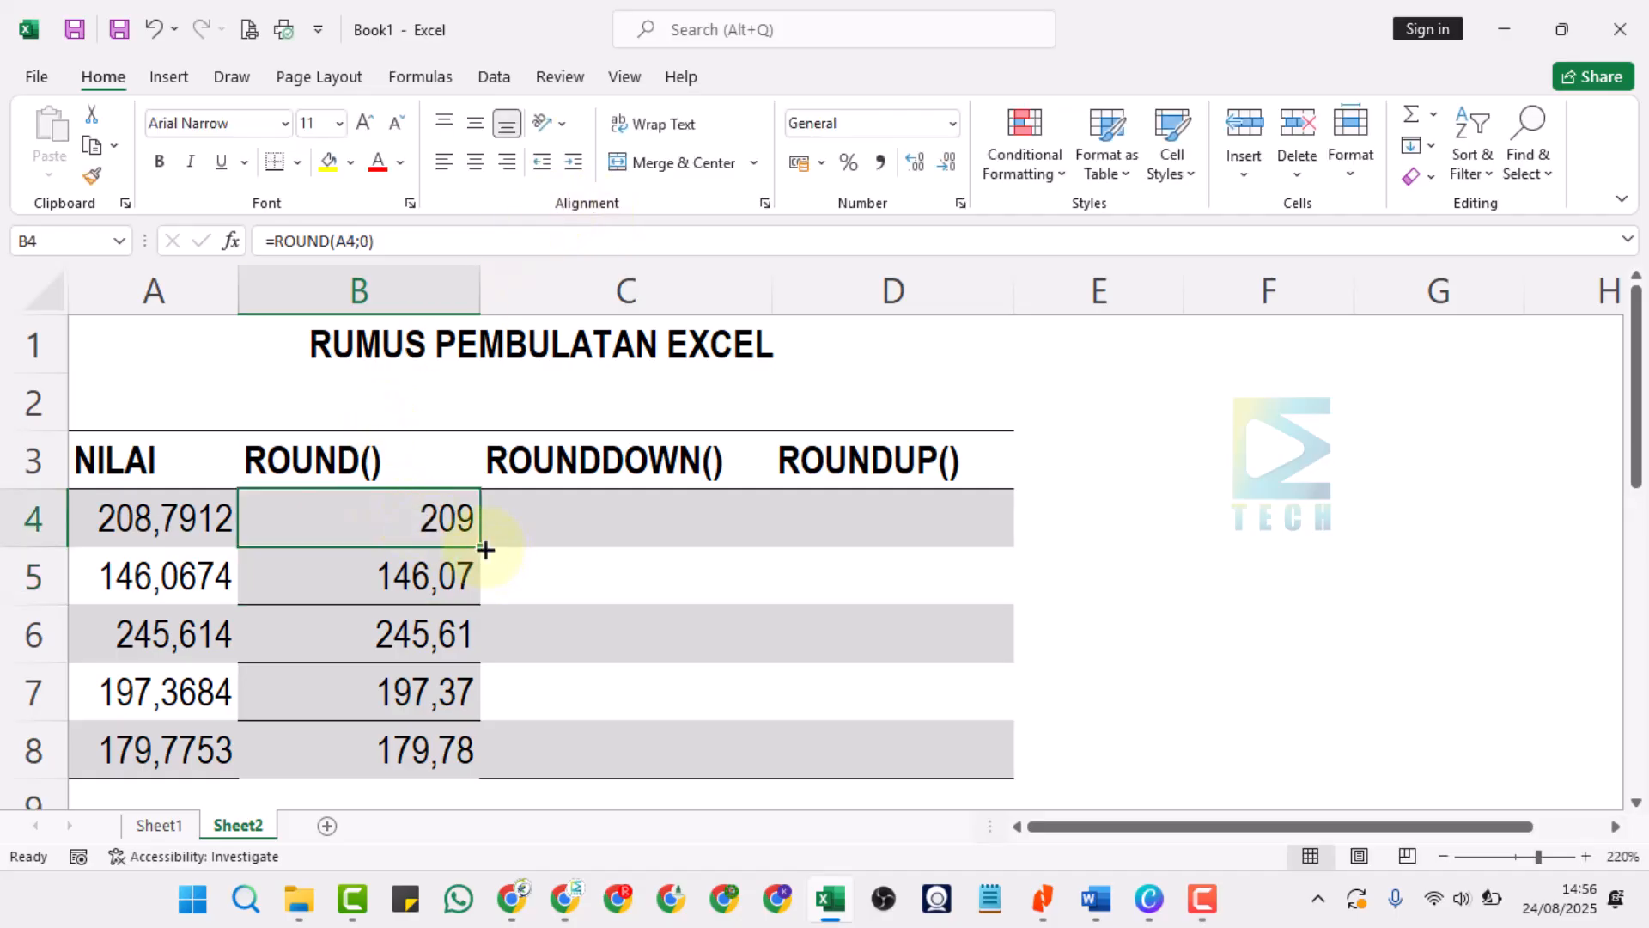
pyautogui.moveTo(485, 550); pyautogui.dragTo(450, 752)
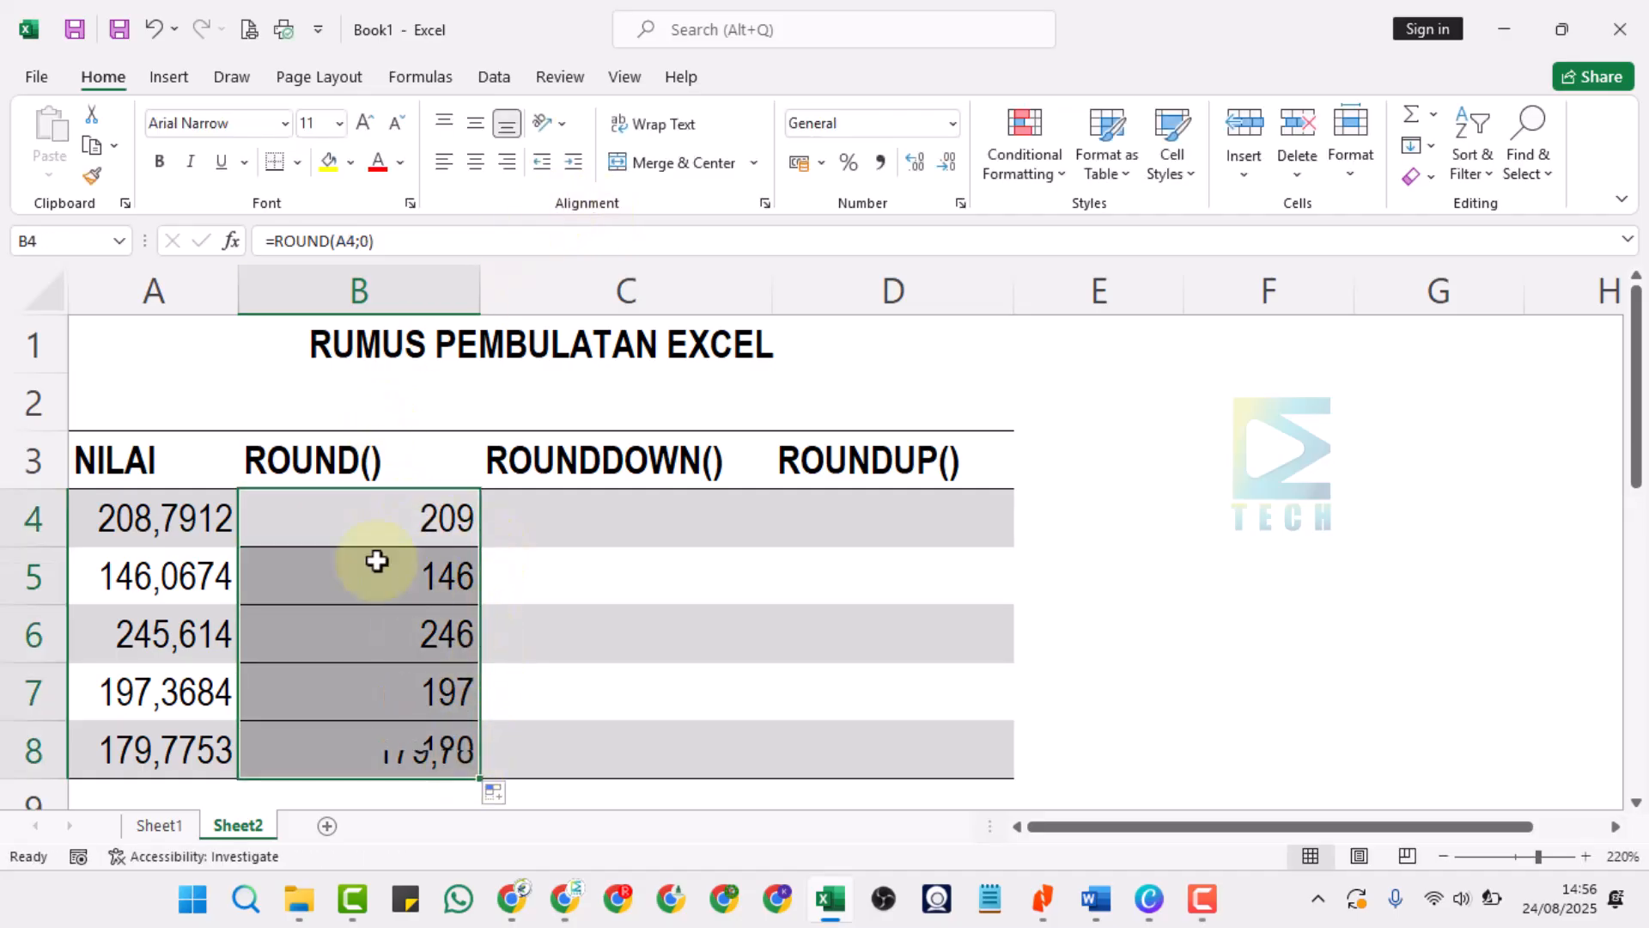
pyautogui.moveTo(129, 515); pyautogui.dragTo(140, 729)
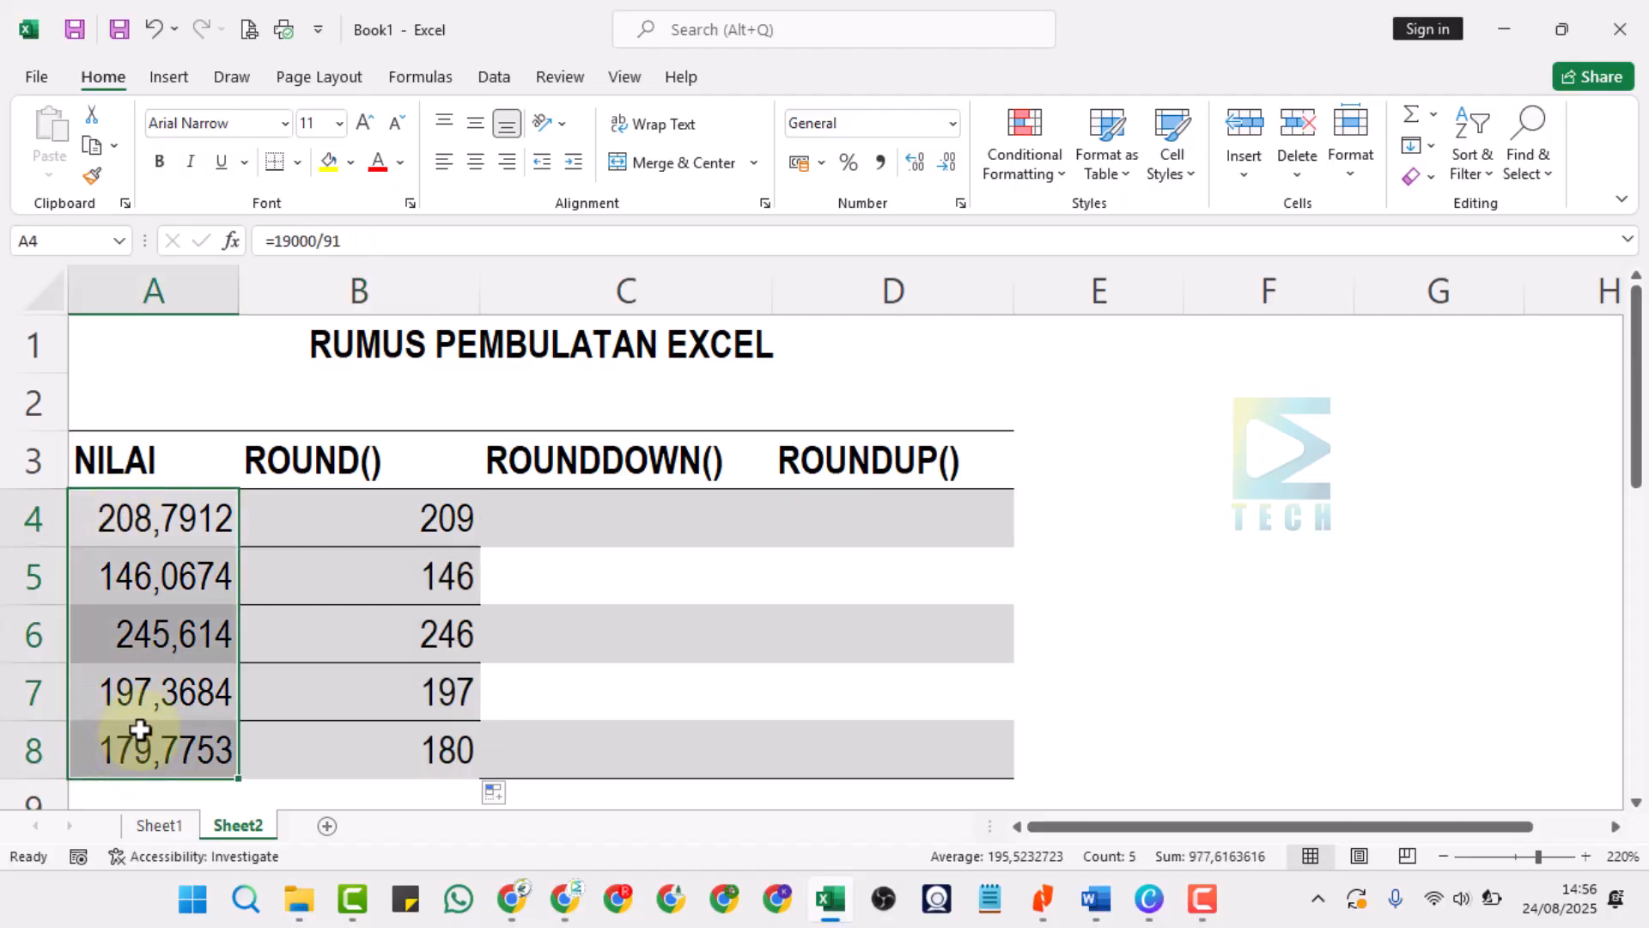
pyautogui.click(348, 514)
# Enter the formula =ROUNDDOWN(A4;0) in cell C4 to round the first NILAI value down to zero decimals.
pyautogui.click(643, 535)
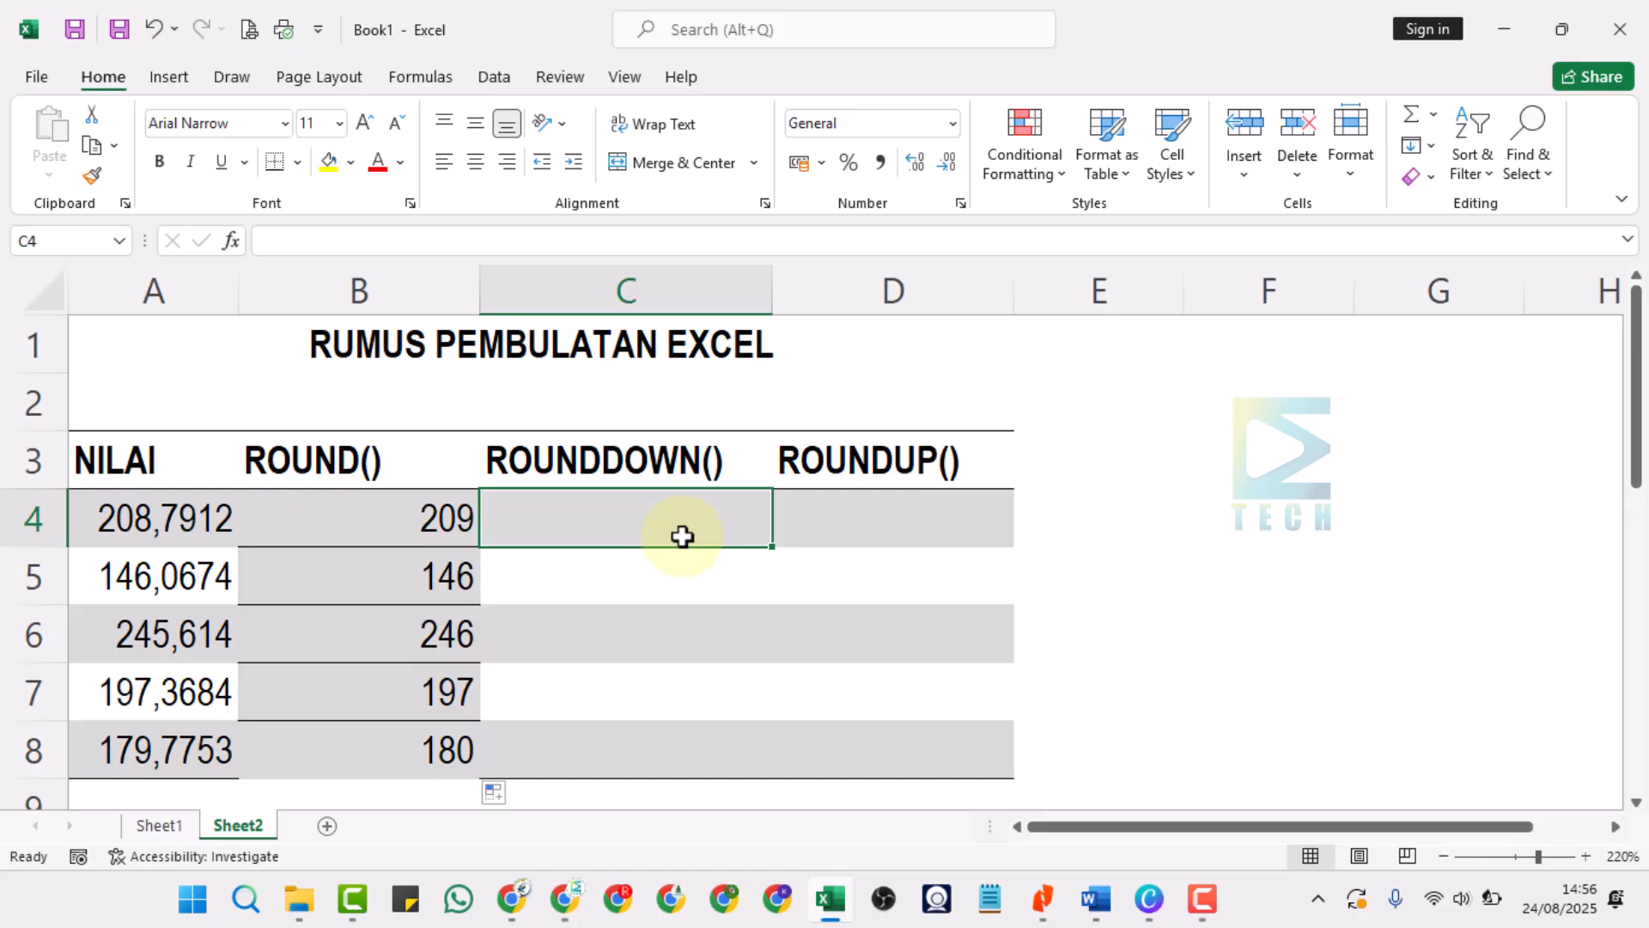
pyautogui.write('=')
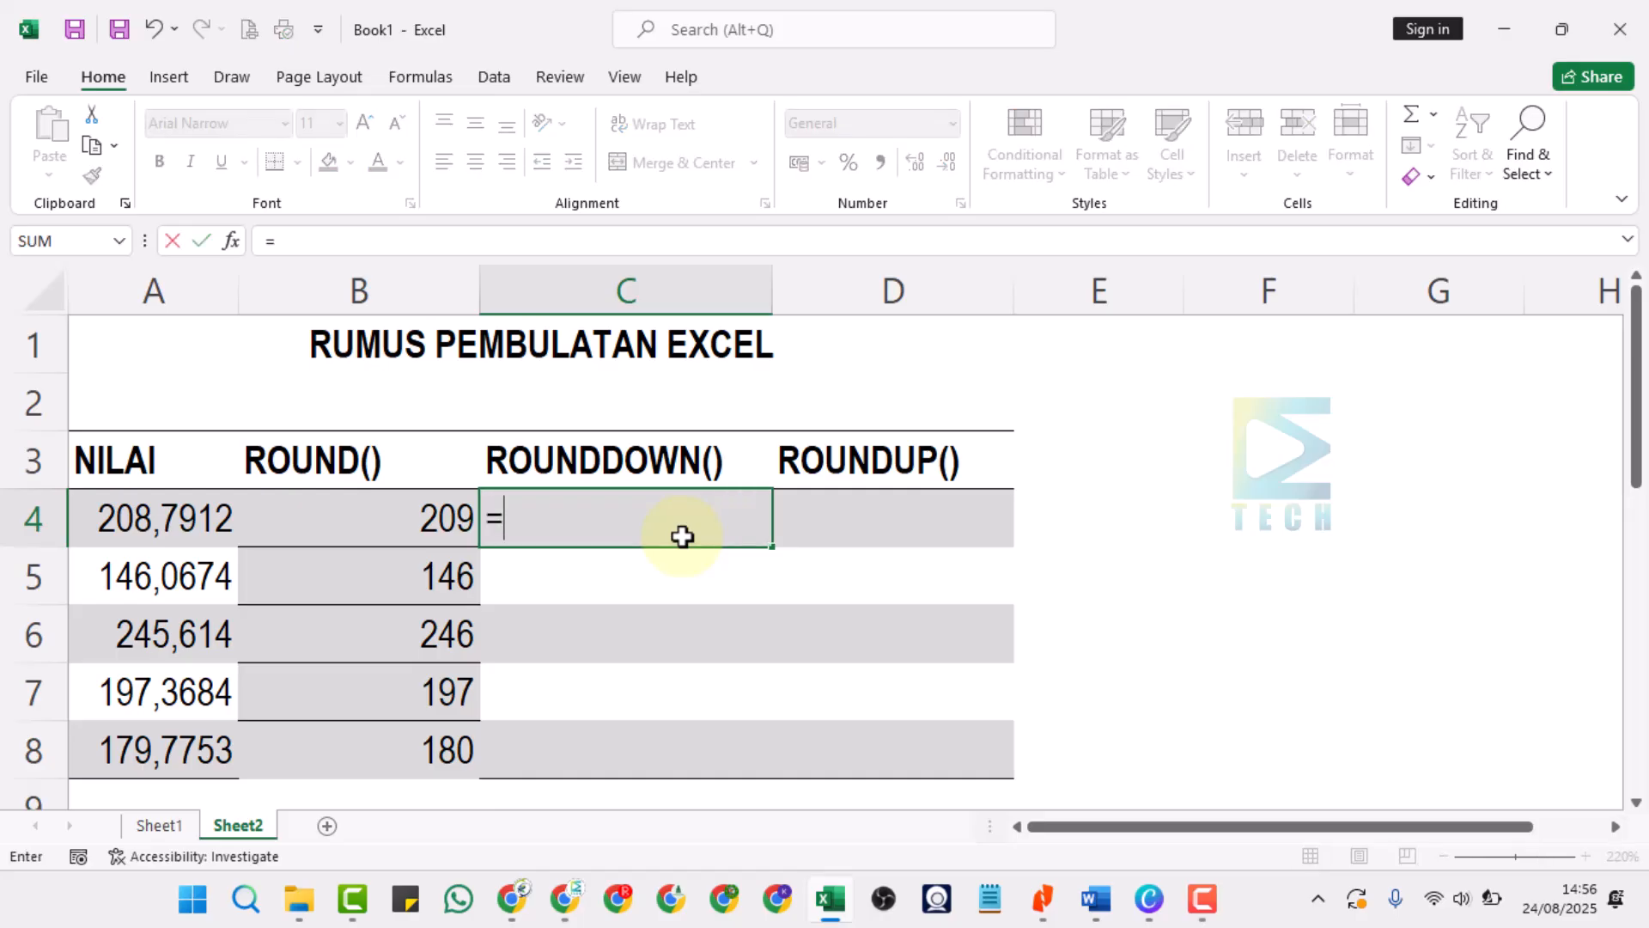
pyautogui.write('RO')
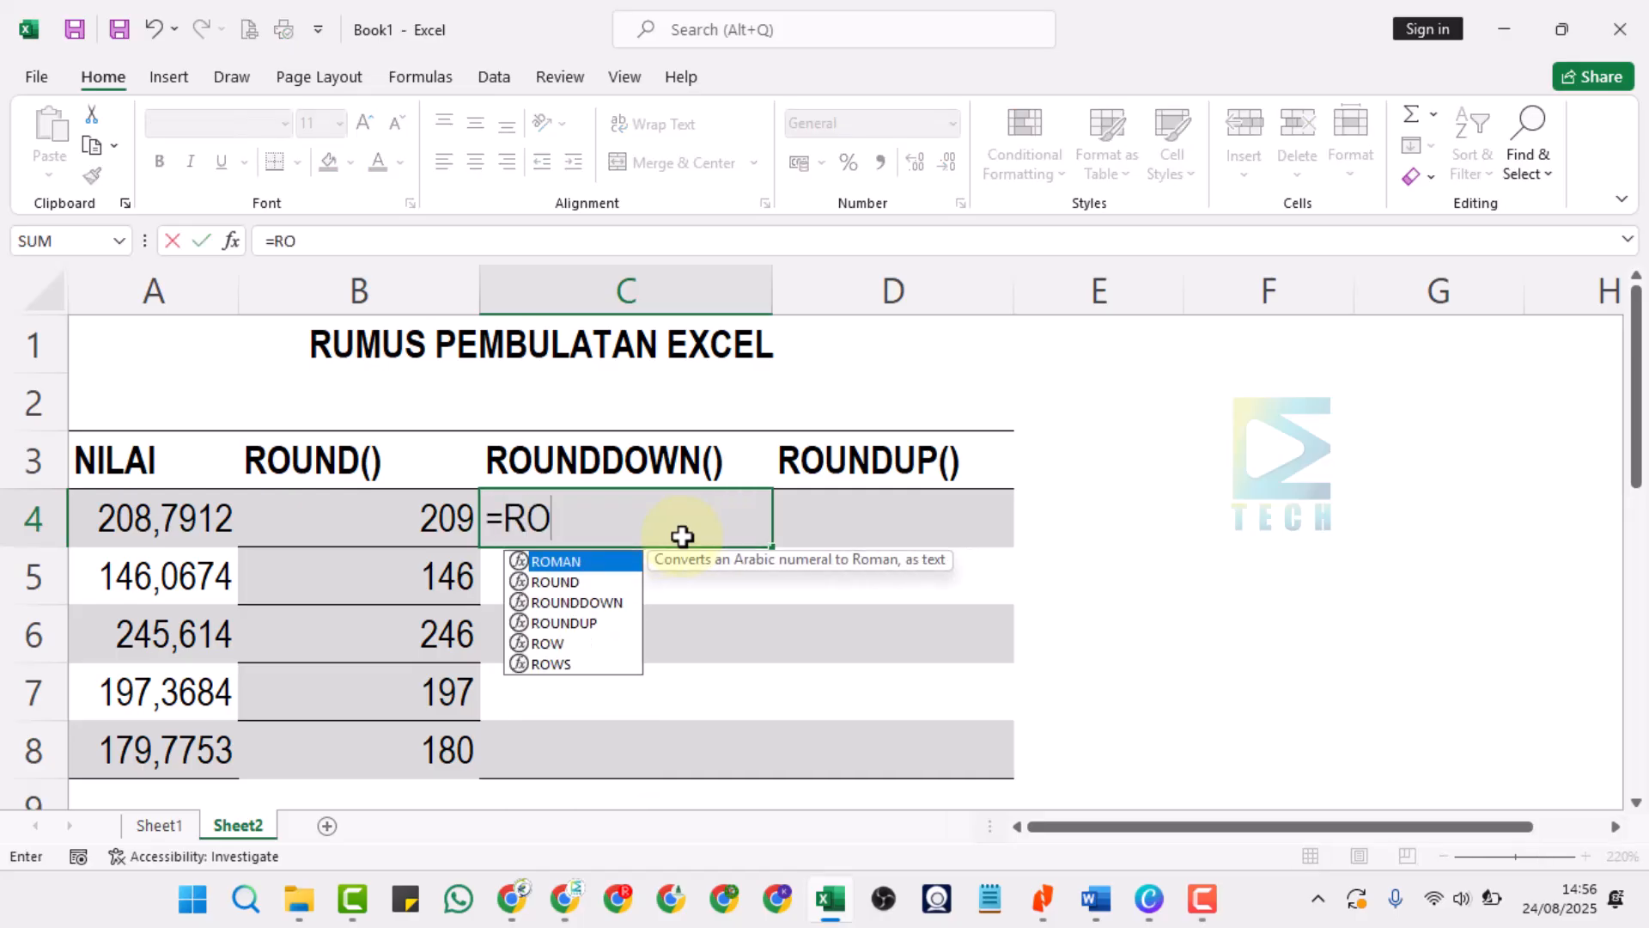
pyautogui.write('UNDOW')
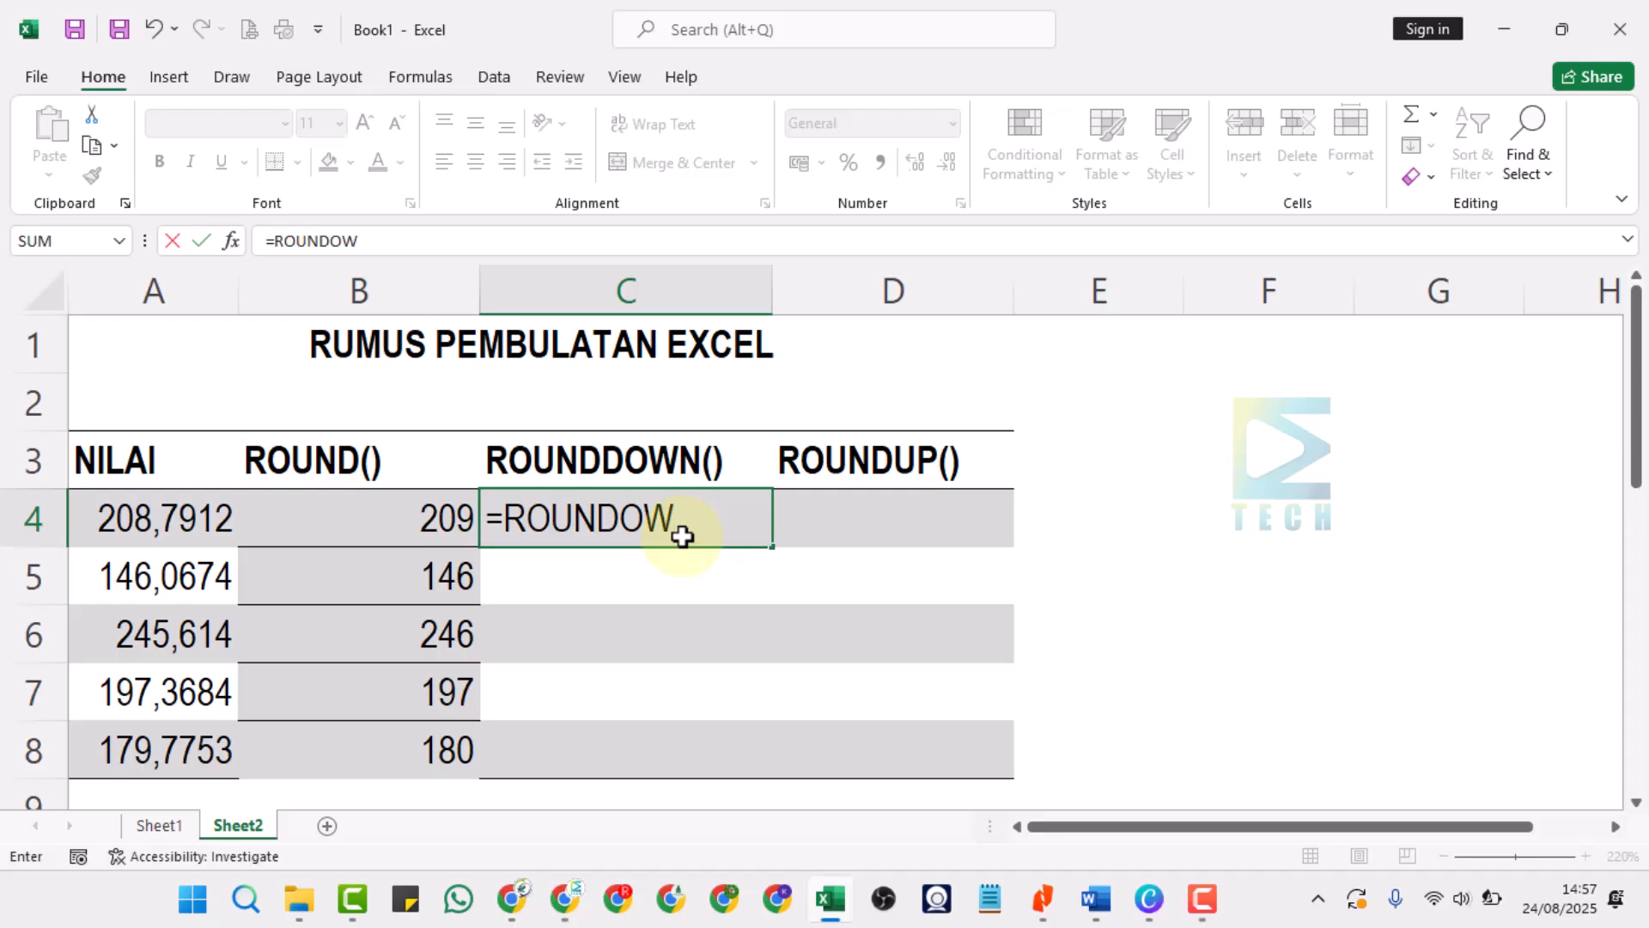
pyautogui.press('BackSpace')
pyautogui.press('BackSpace')
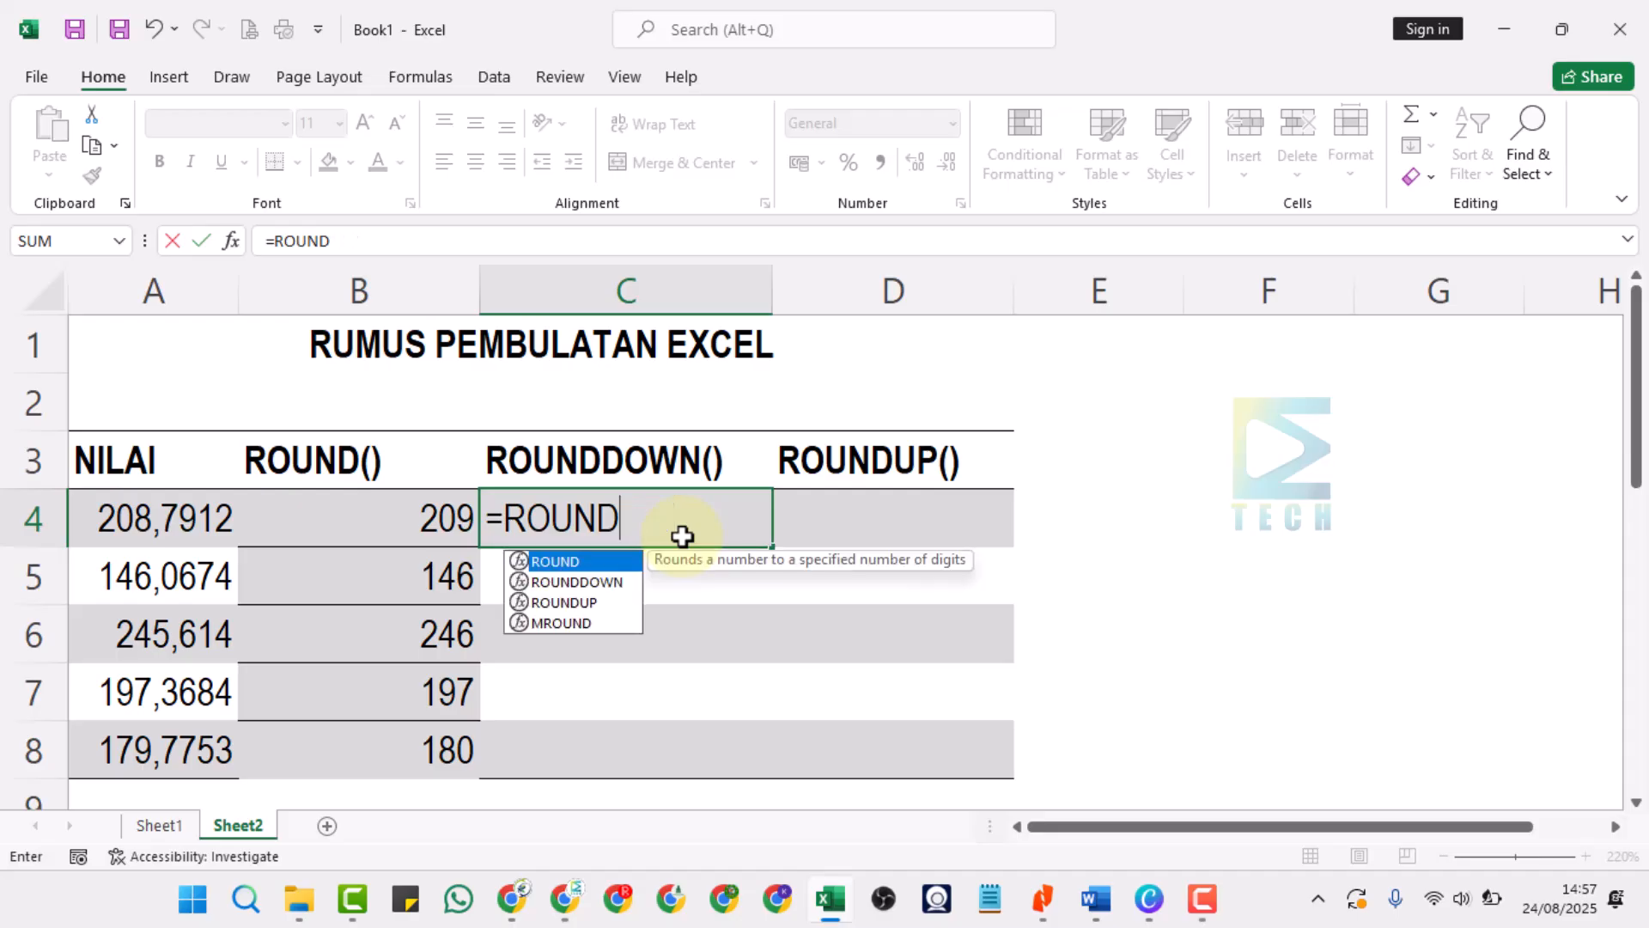
pyautogui.write('DO')
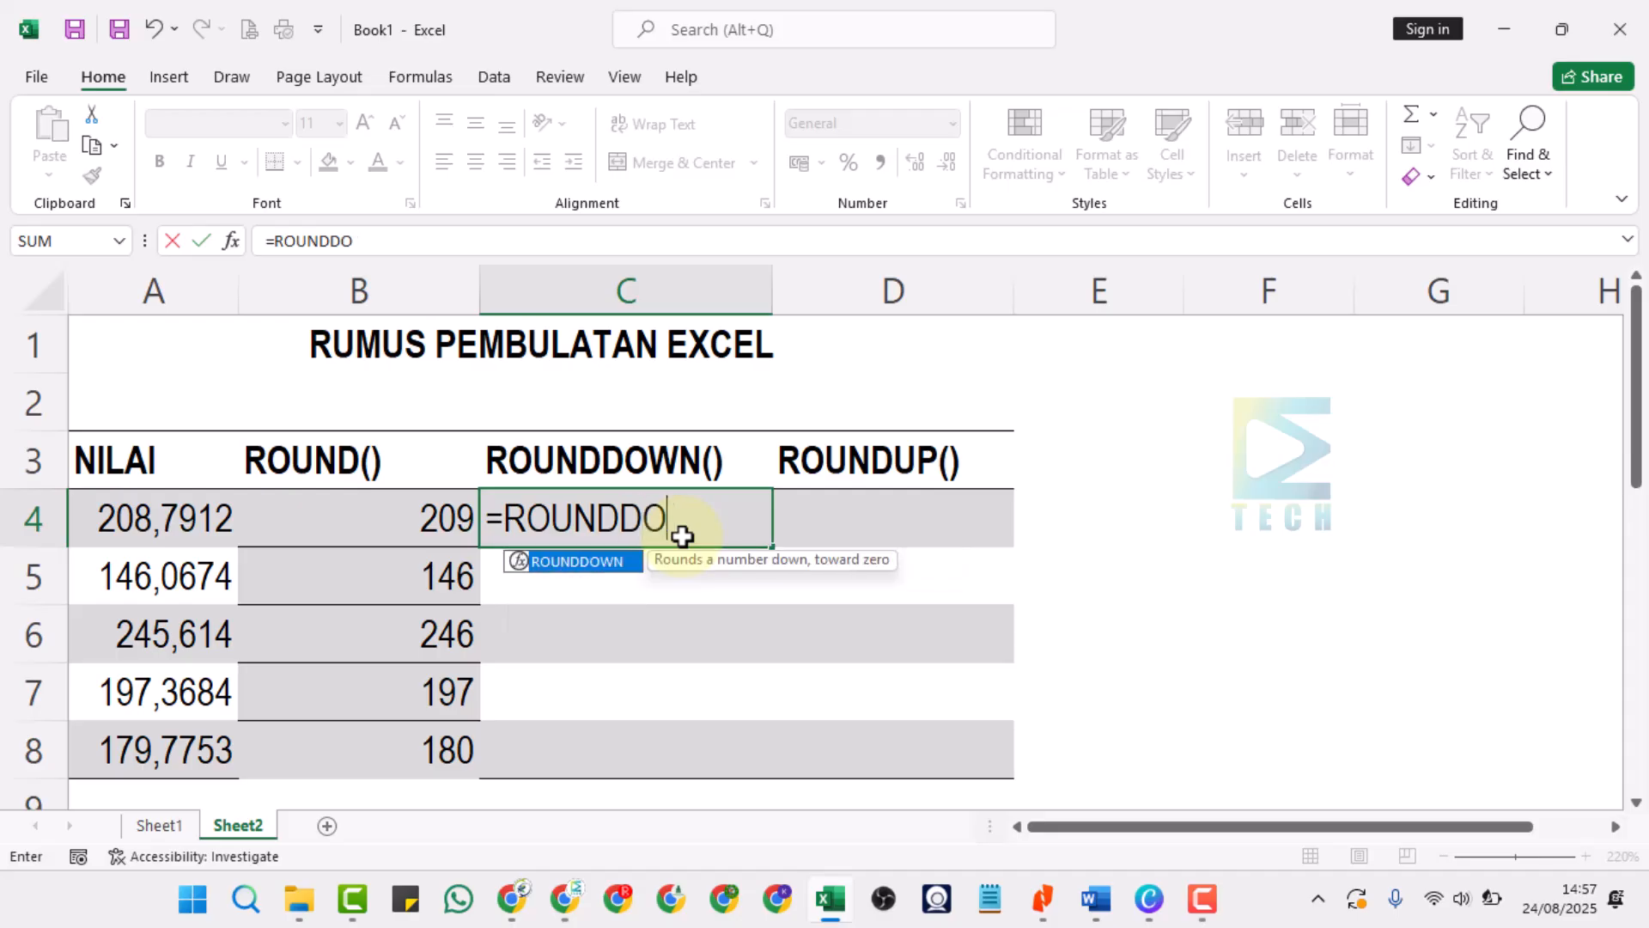
pyautogui.press('BackSpace')
pyautogui.press('BackSpace')
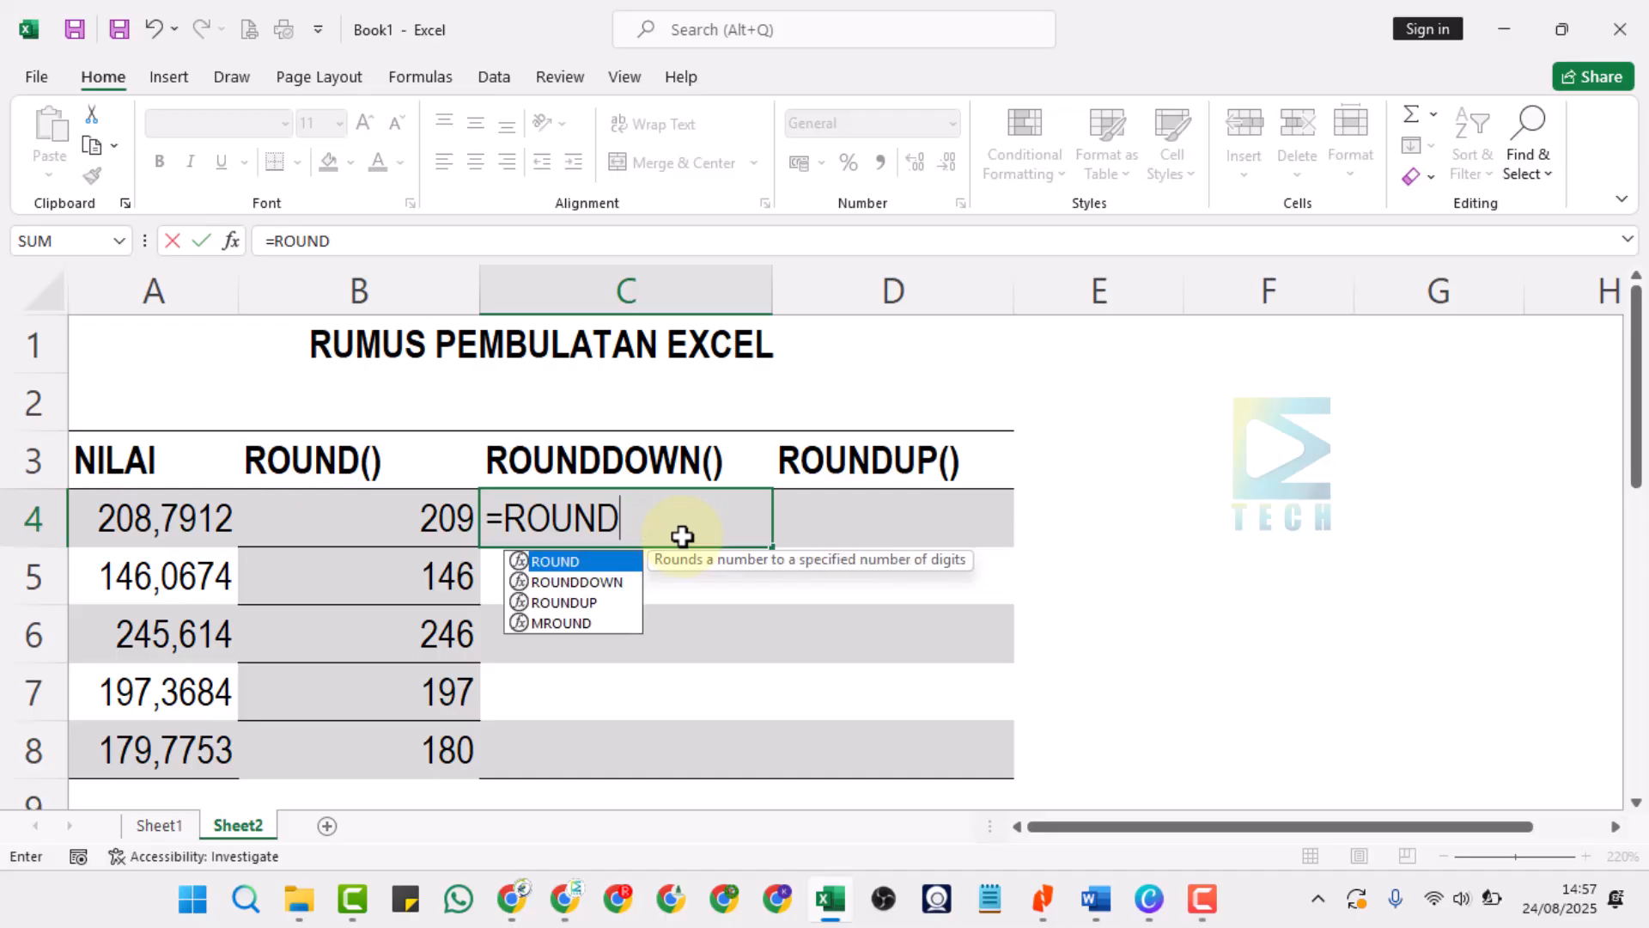
pyautogui.doubleClick(589, 584)
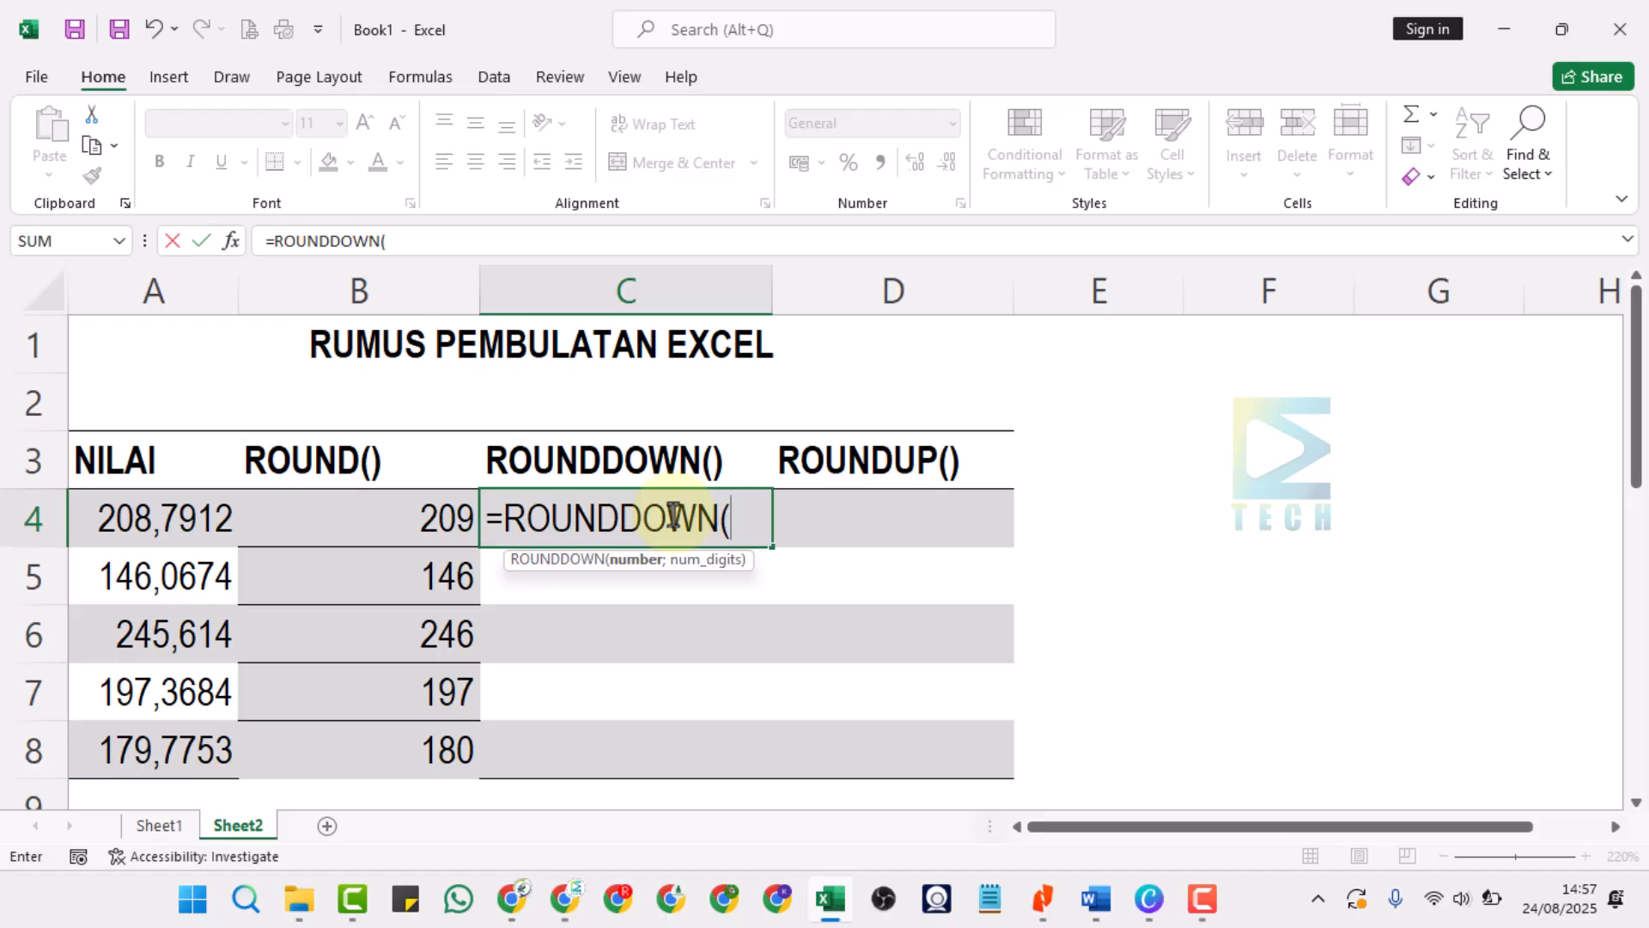
pyautogui.click(183, 521)
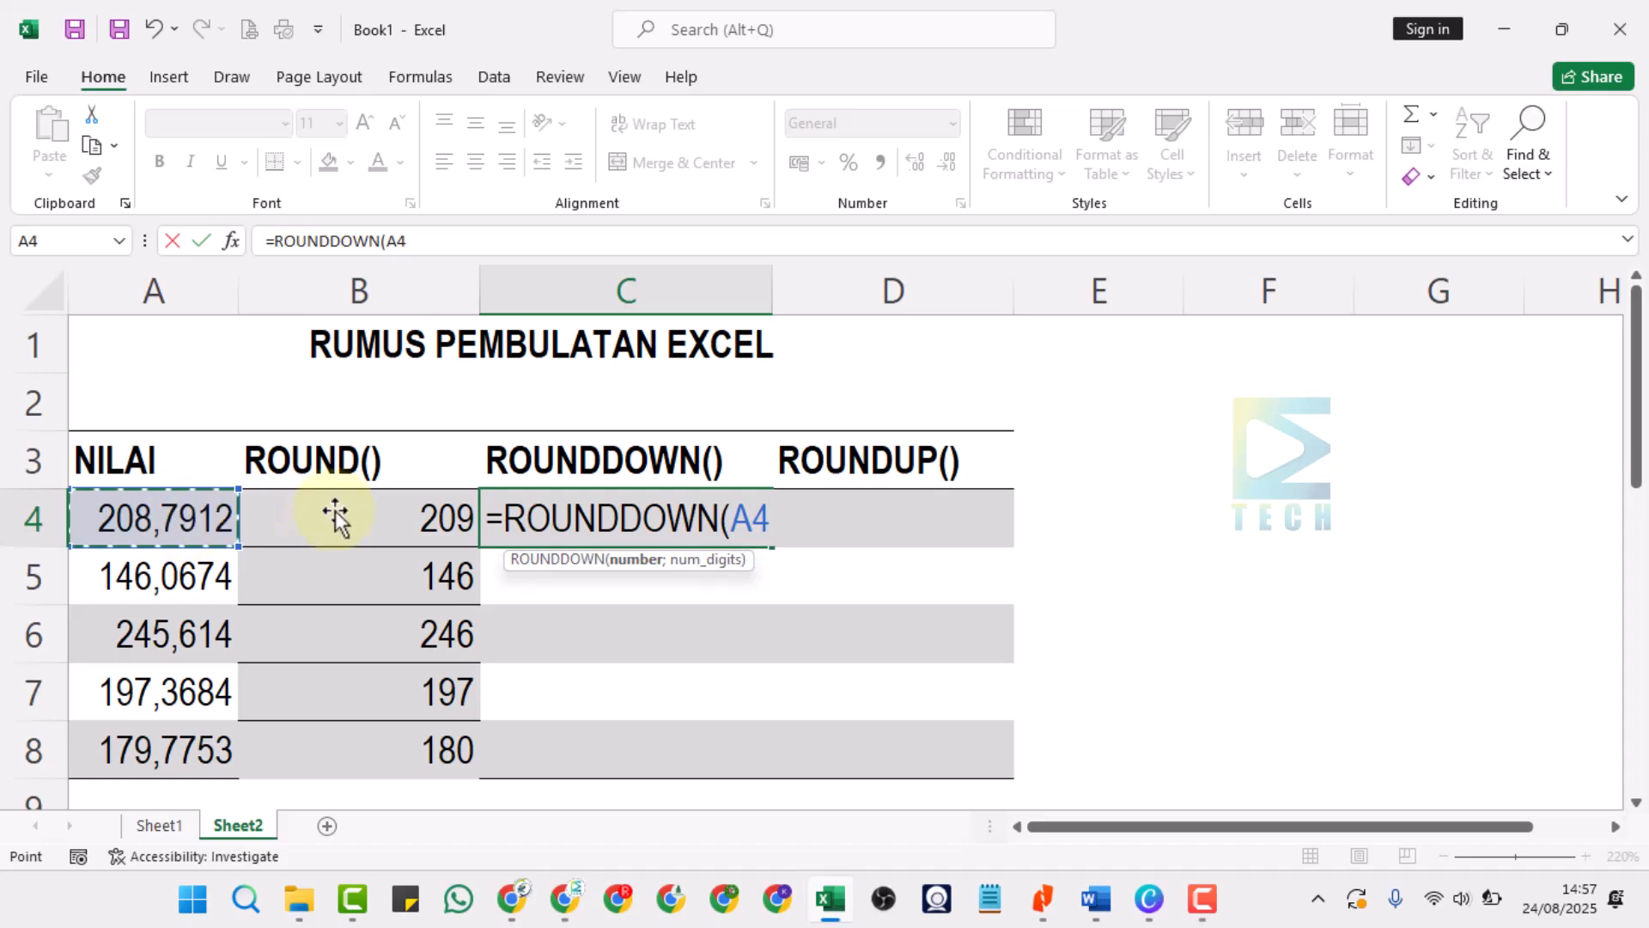
pyautogui.write(';')
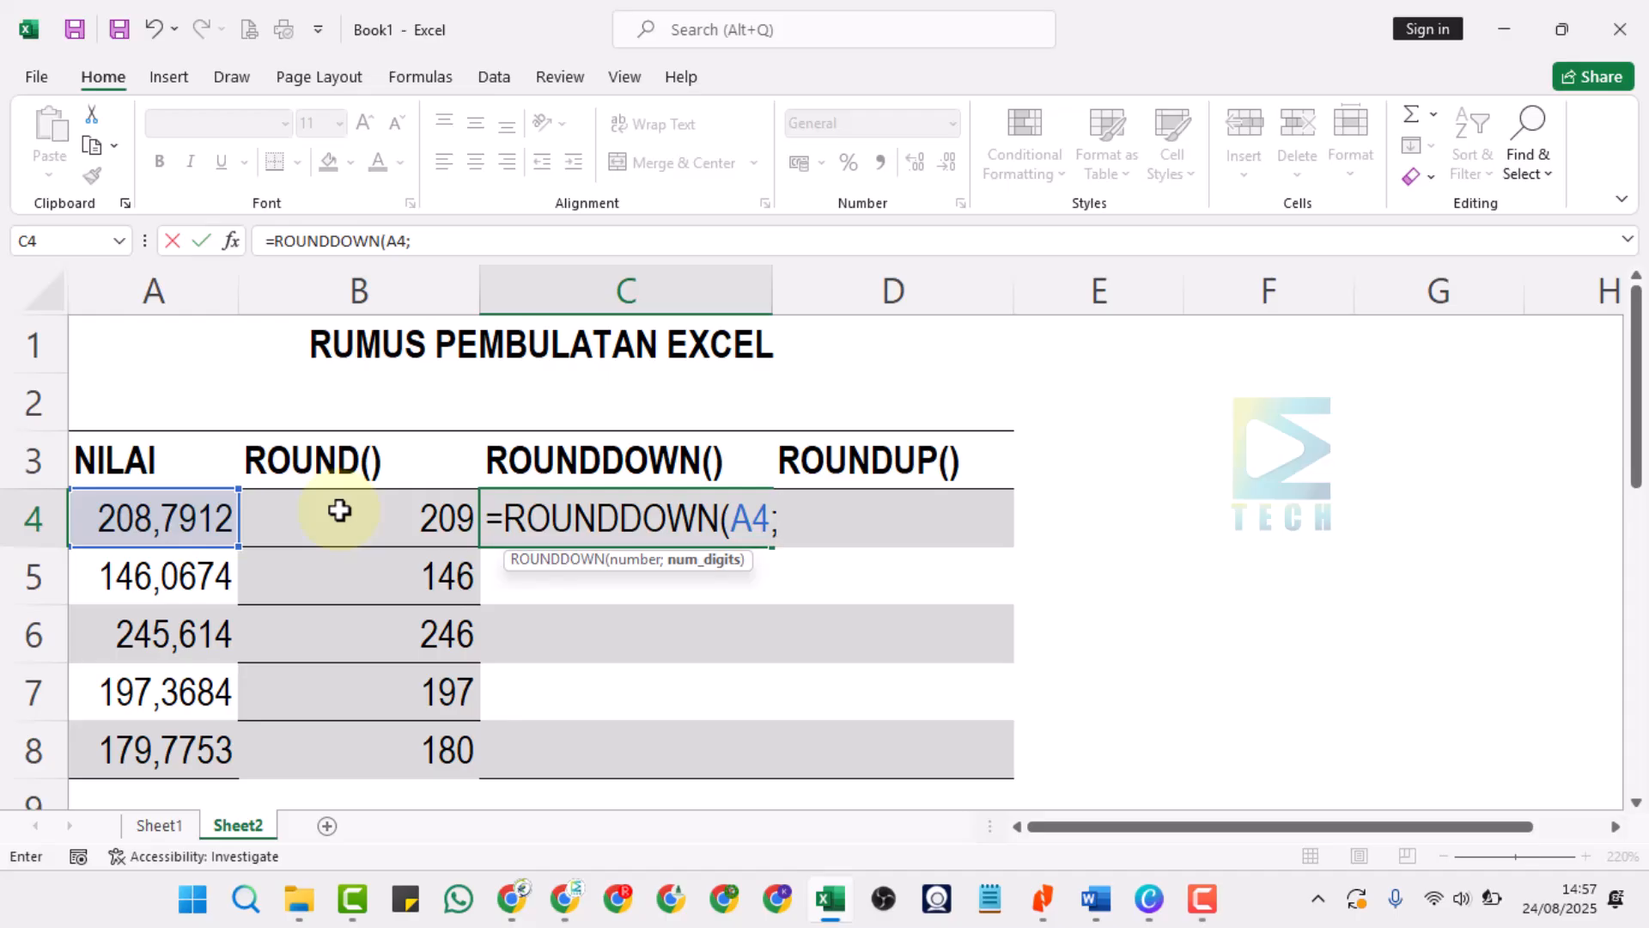
pyautogui.write('0)')
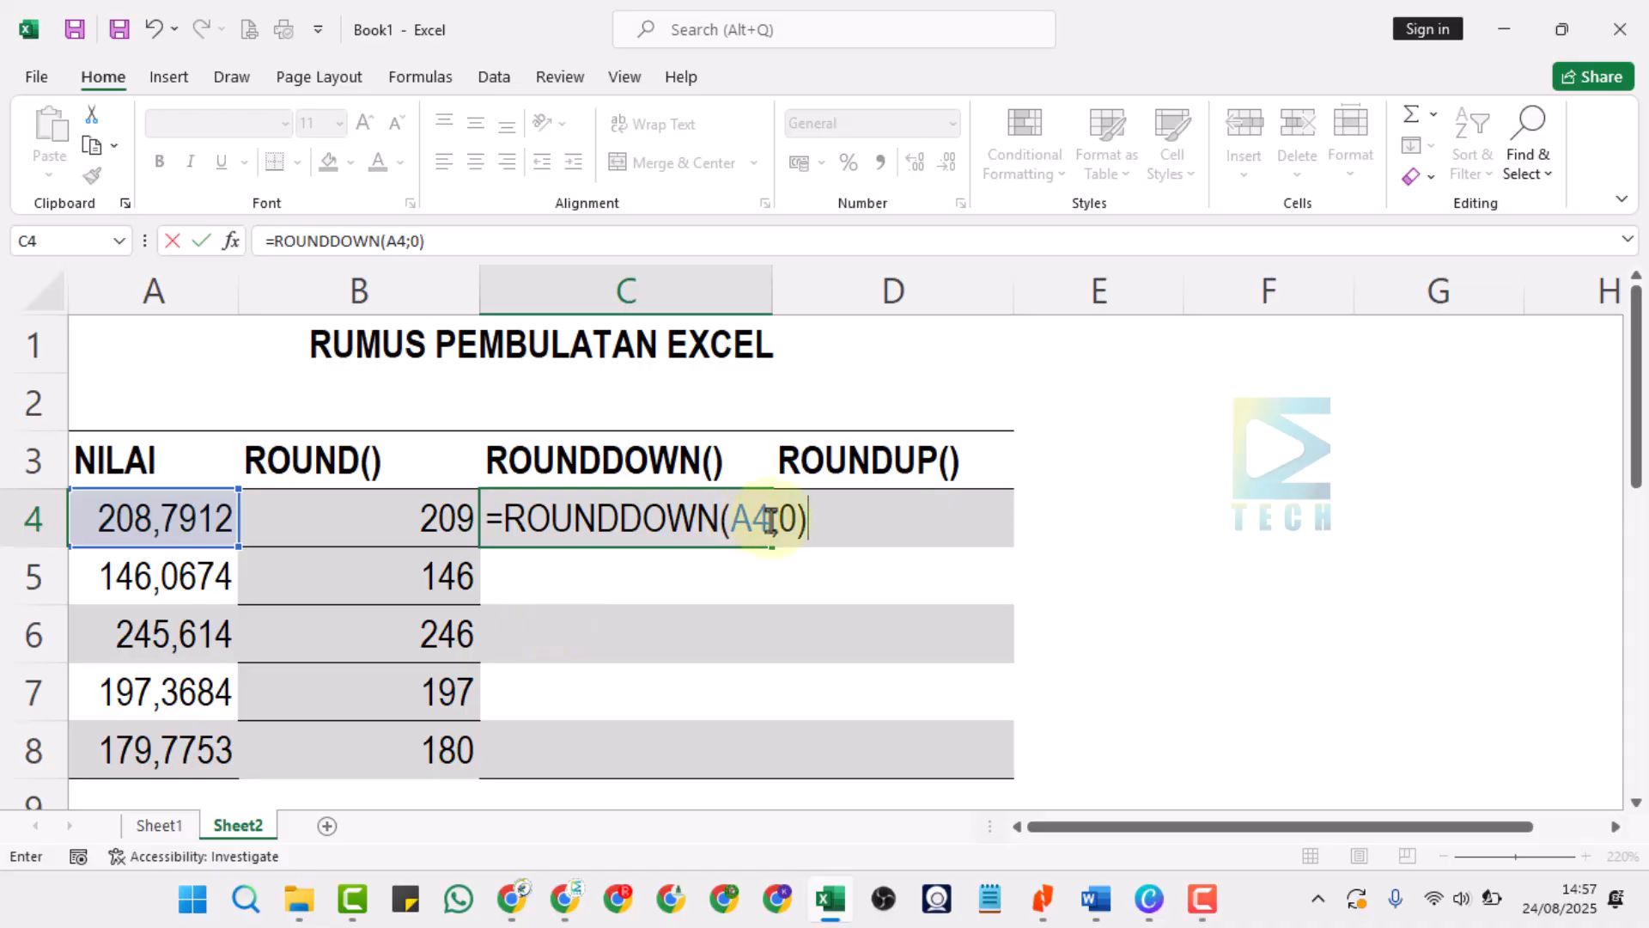
pyautogui.click(792, 520)
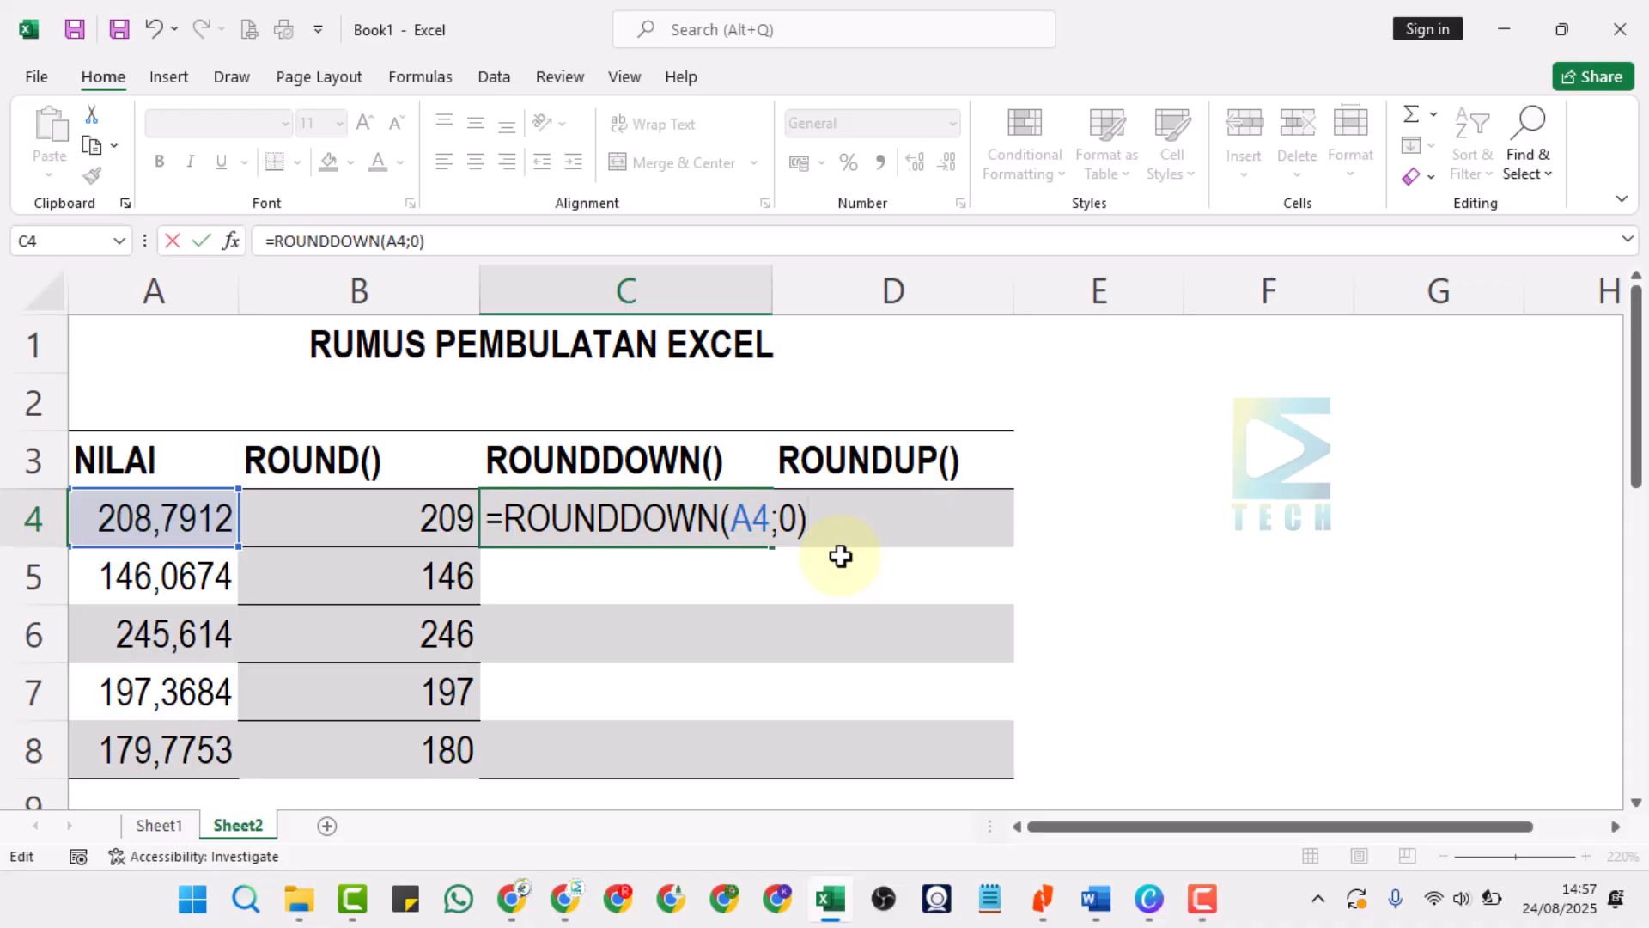
pyautogui.press('Return')
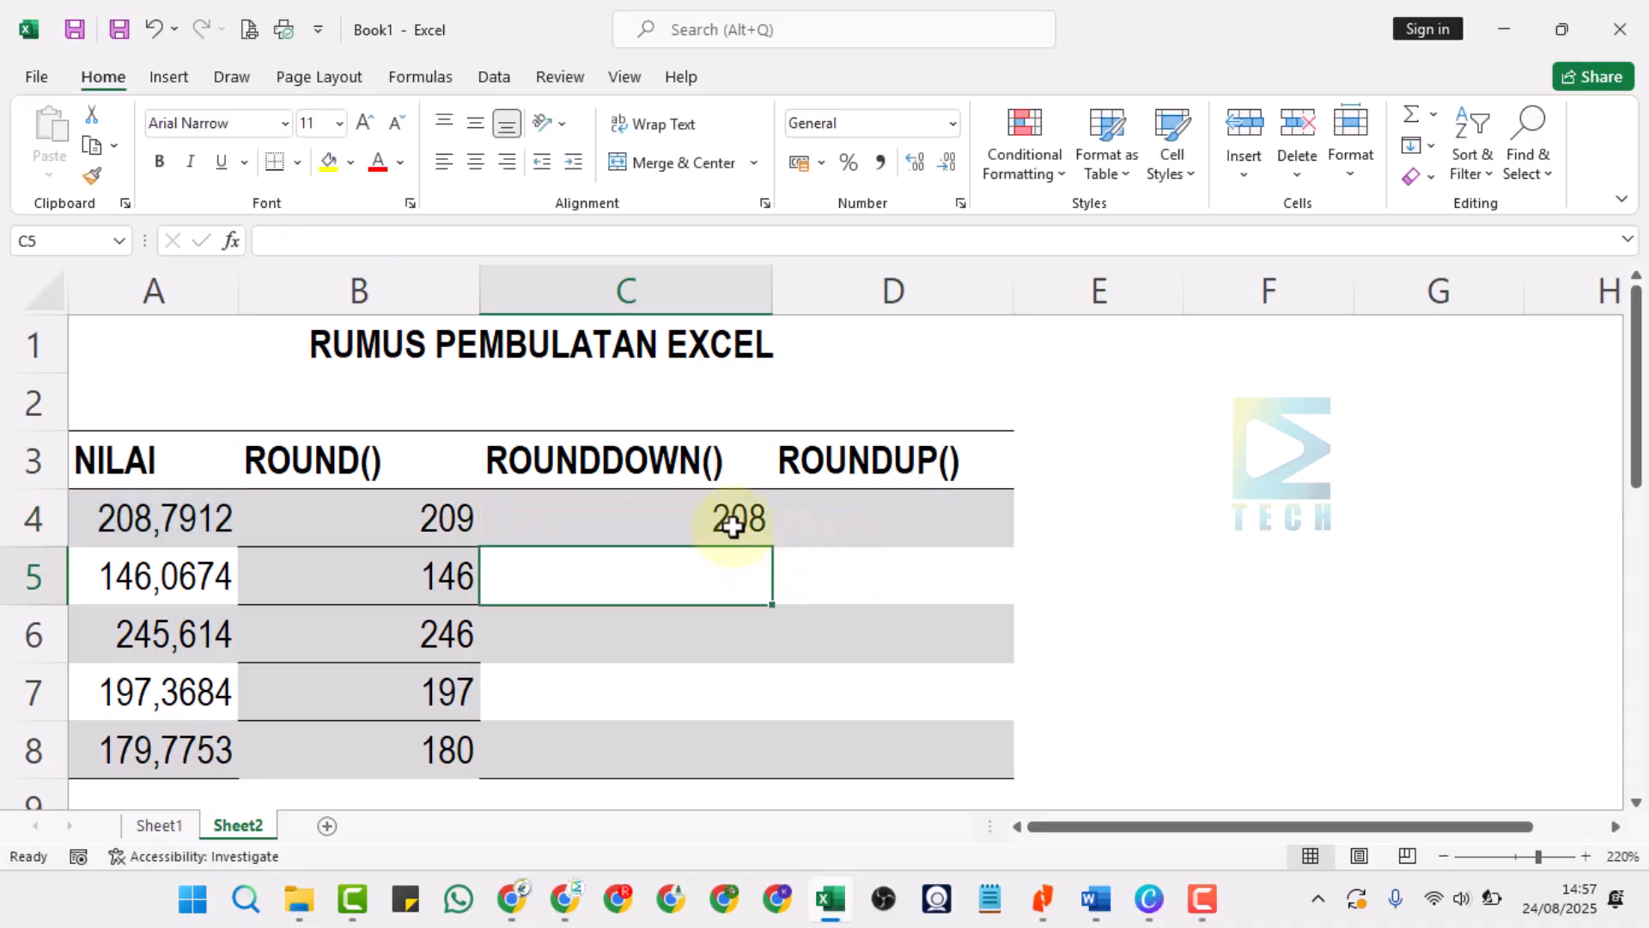
# Fill the ROUNDDOWN formula from C4 down through cell C8.
pyautogui.click(732, 526)
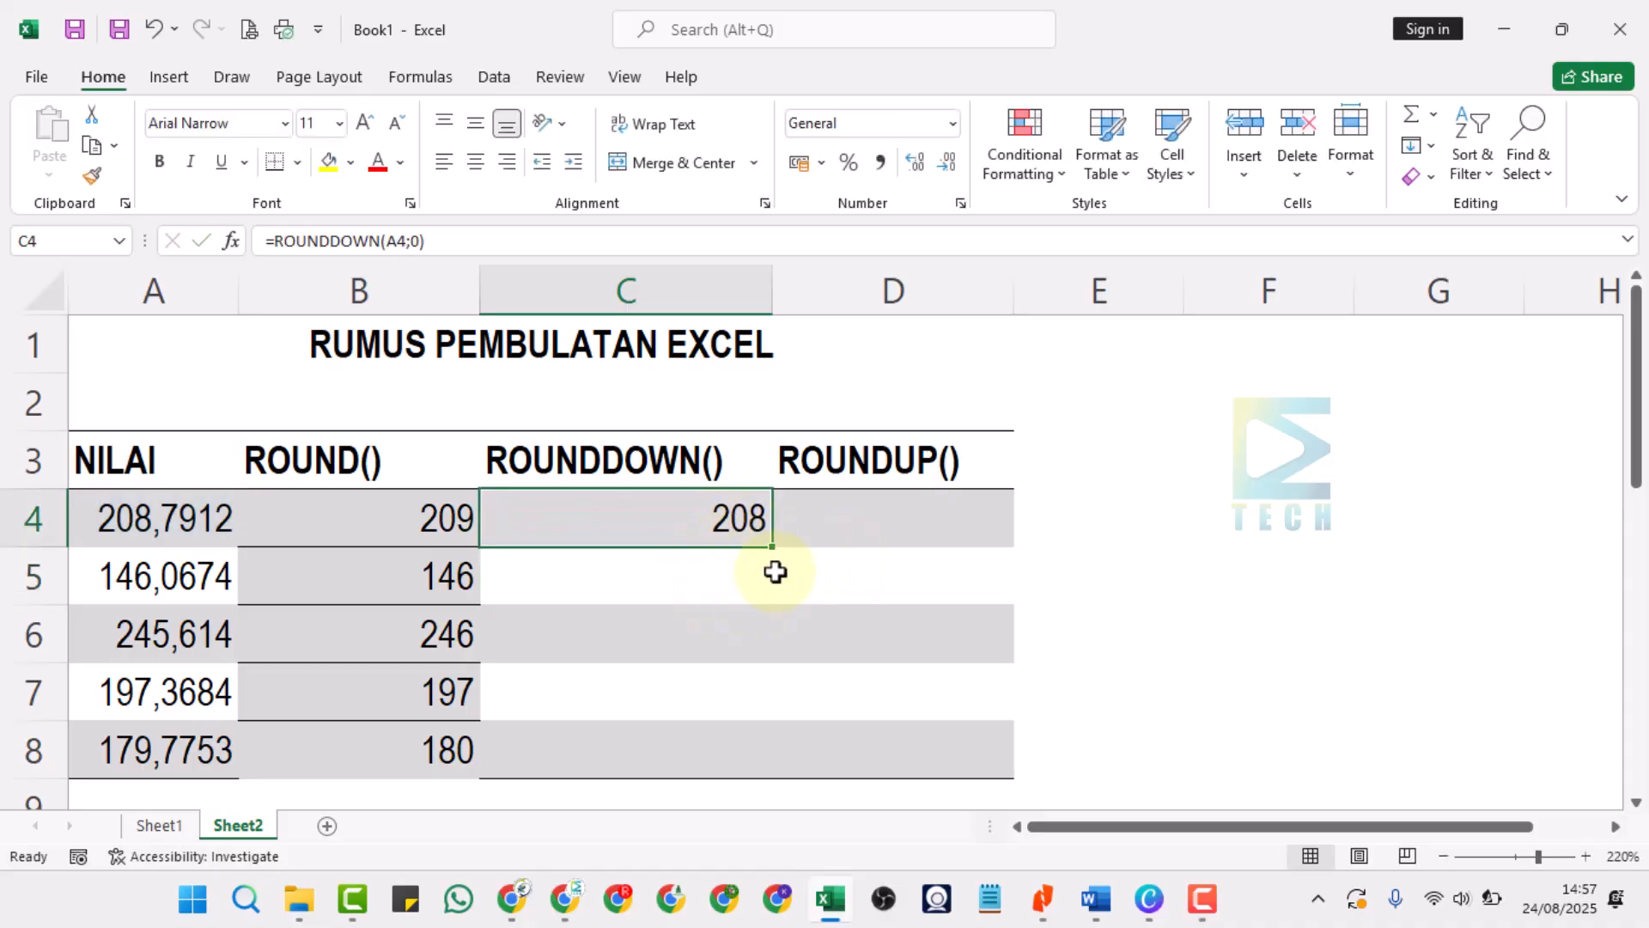
pyautogui.moveTo(772, 547); pyautogui.dragTo(764, 768)
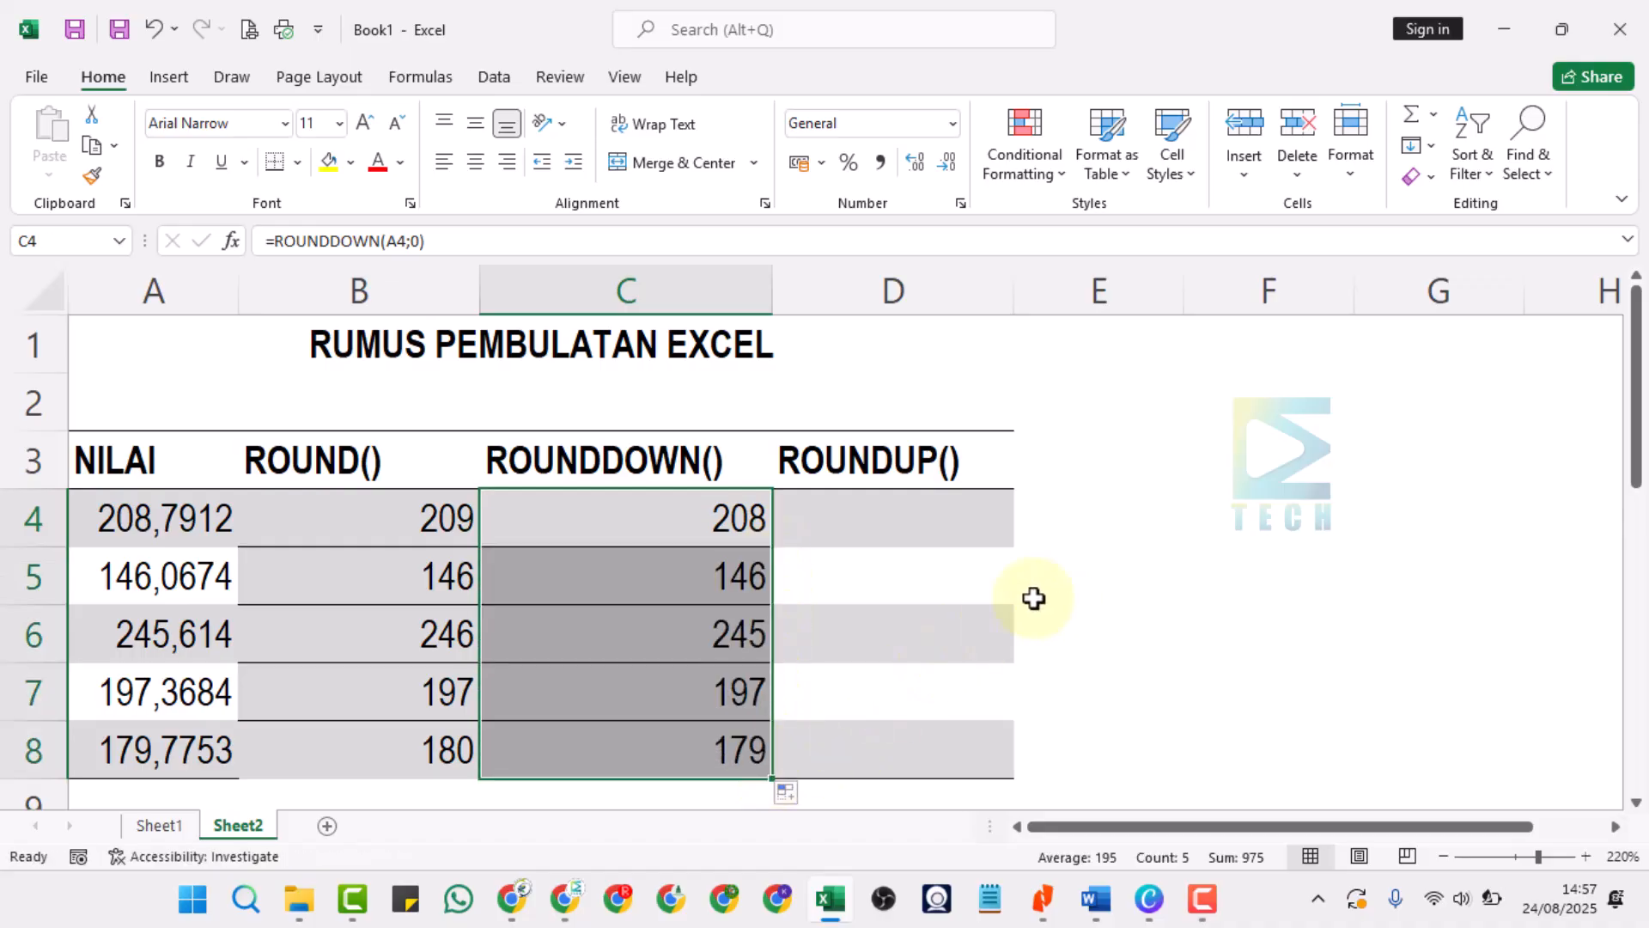
pyautogui.click(684, 561)
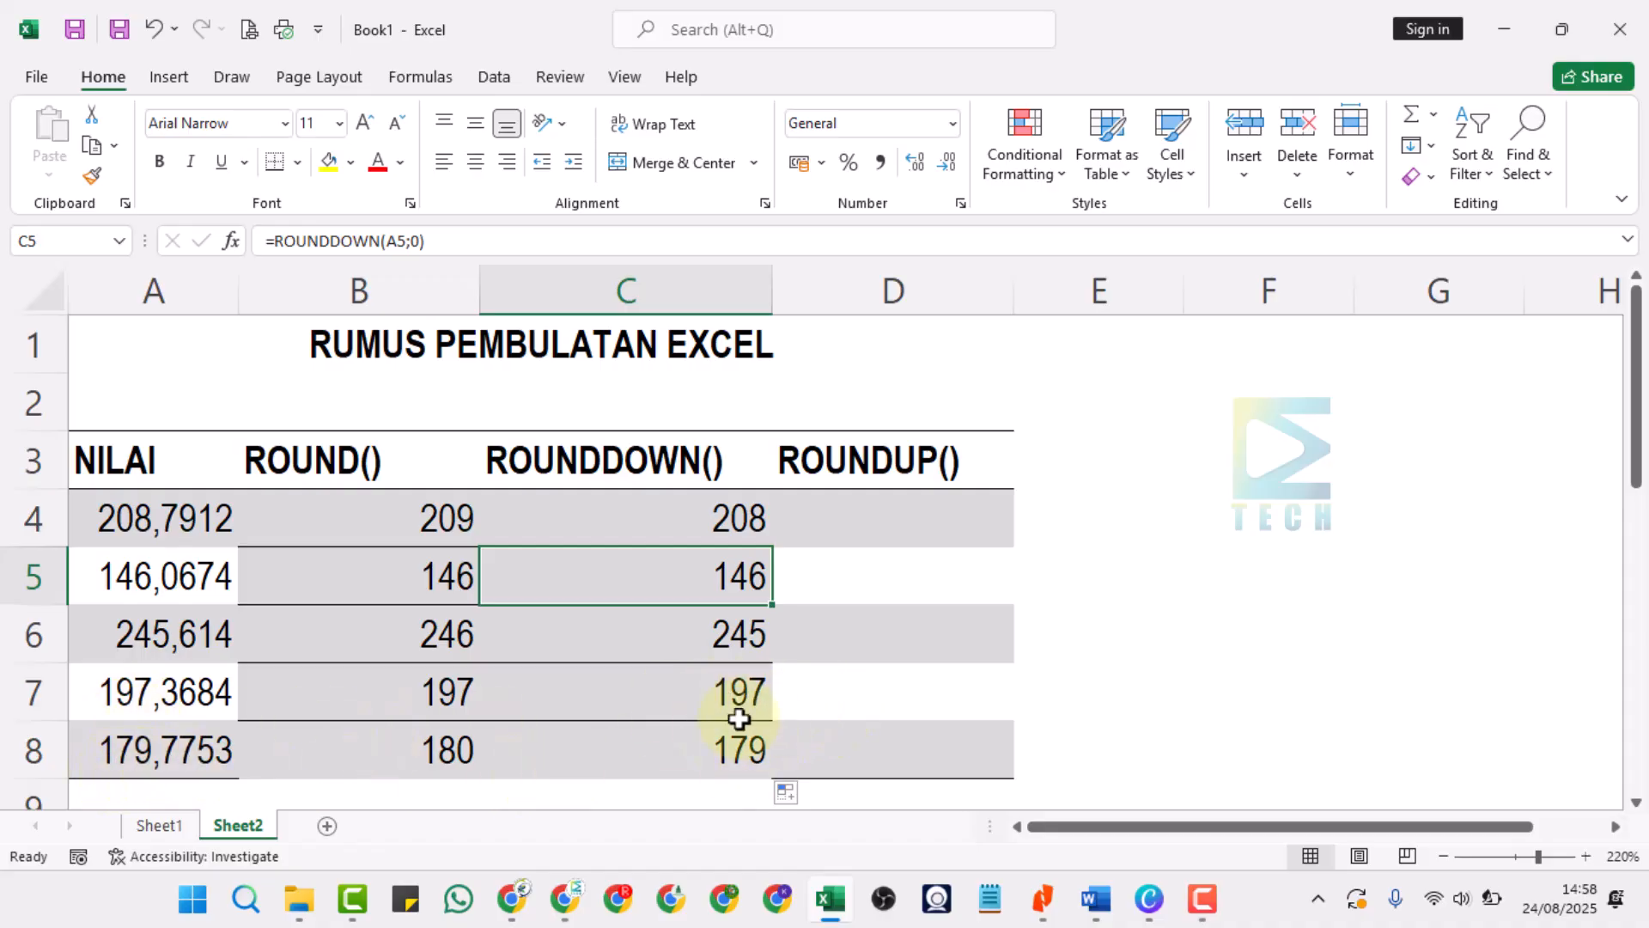
# Compare the ROUND() results in B4 through B8 with the NILAI values and the ROUNDDOWN() column.
pyautogui.moveTo(378, 515); pyautogui.dragTo(391, 729)
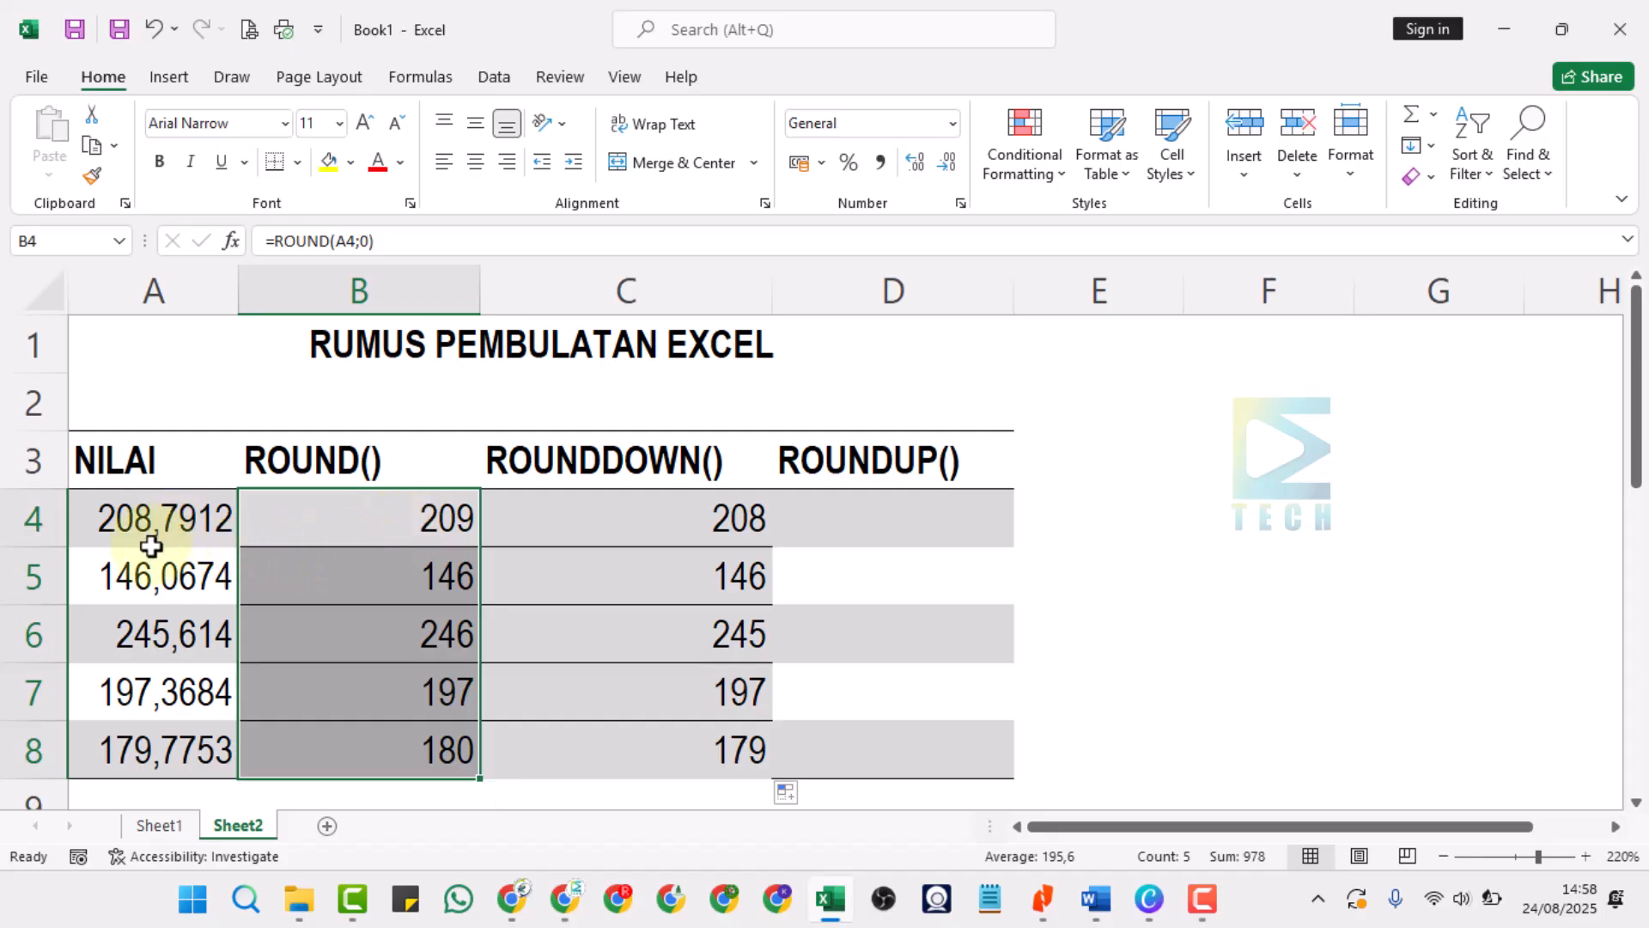
pyautogui.click(427, 527)
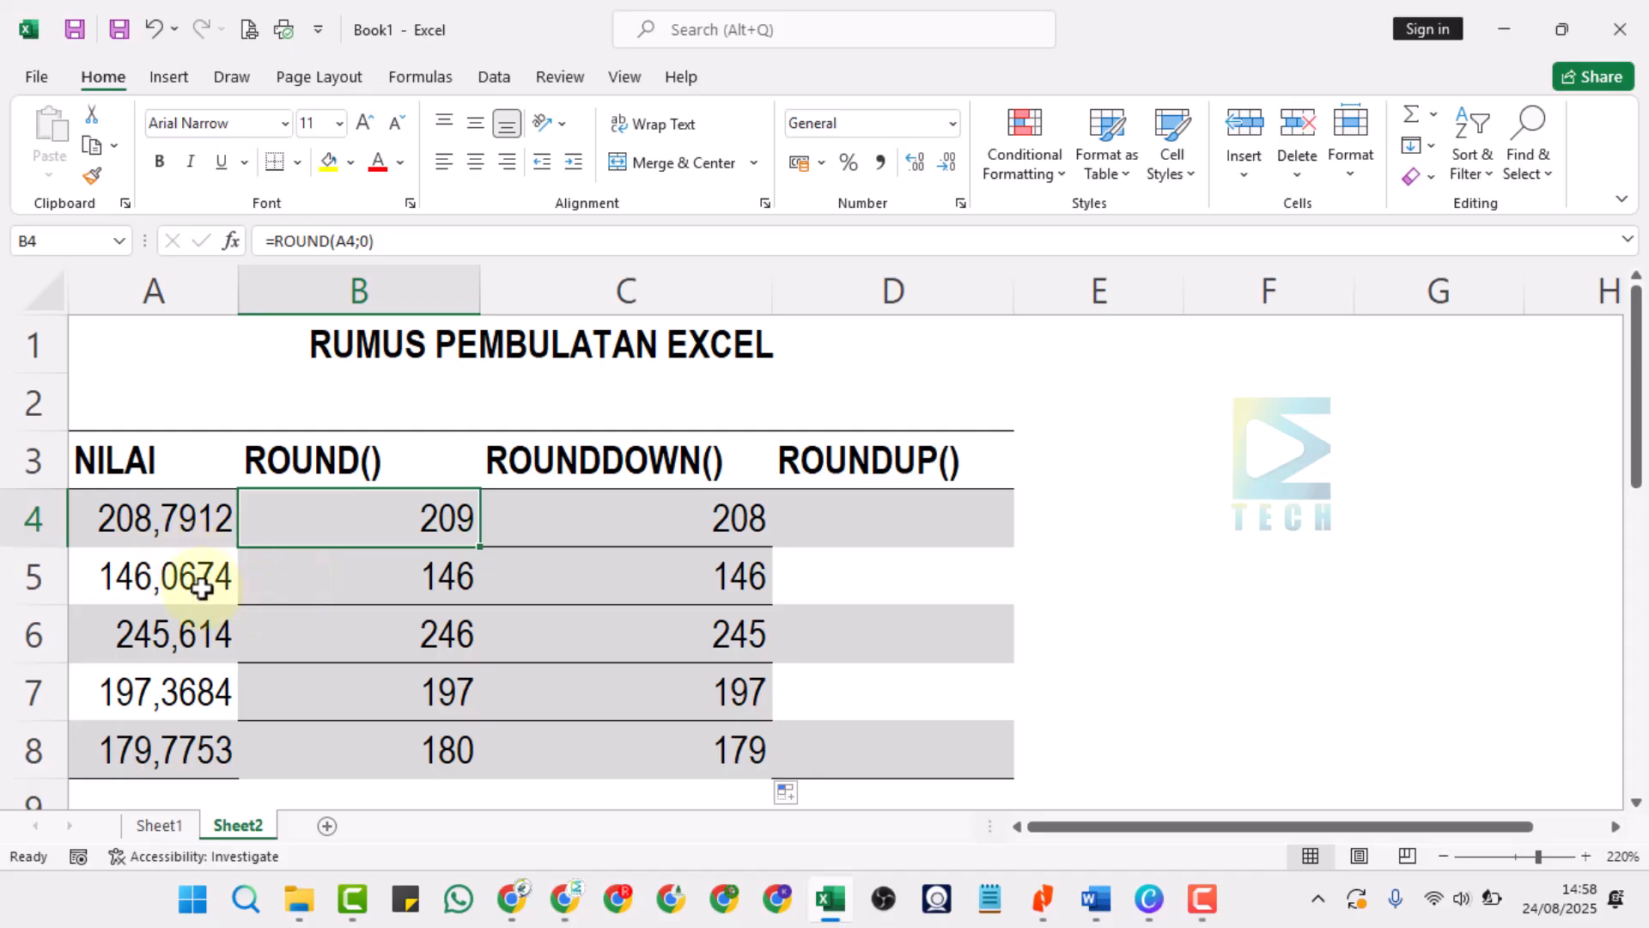
pyautogui.moveTo(435, 578); pyautogui.dragTo(434, 746)
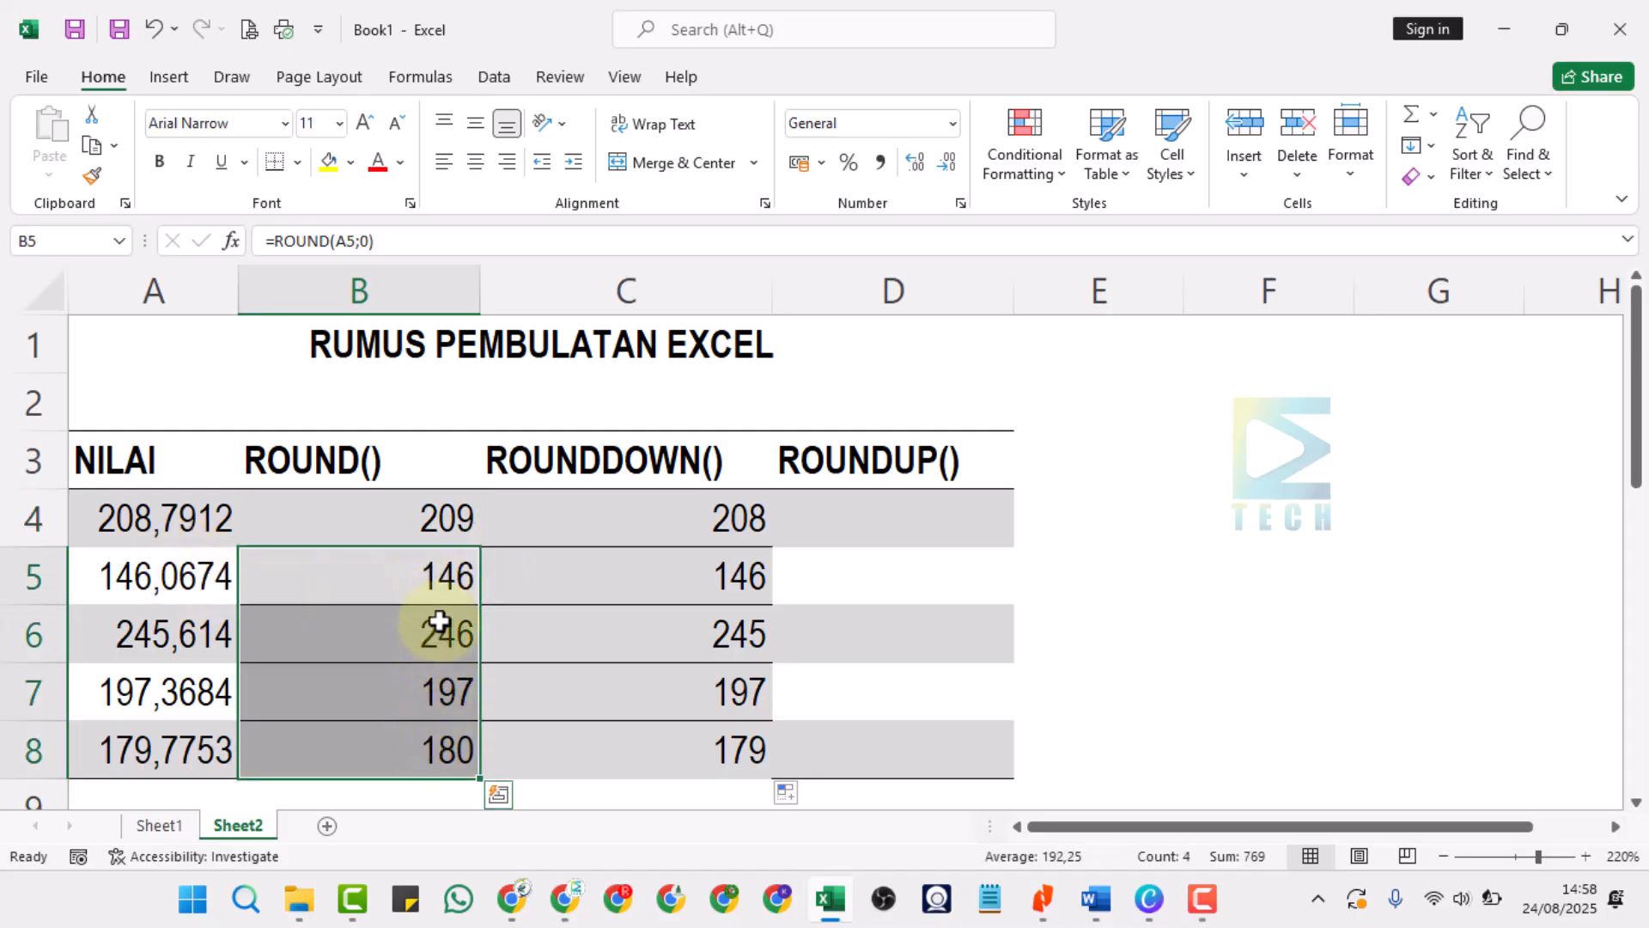
pyautogui.click(726, 530)
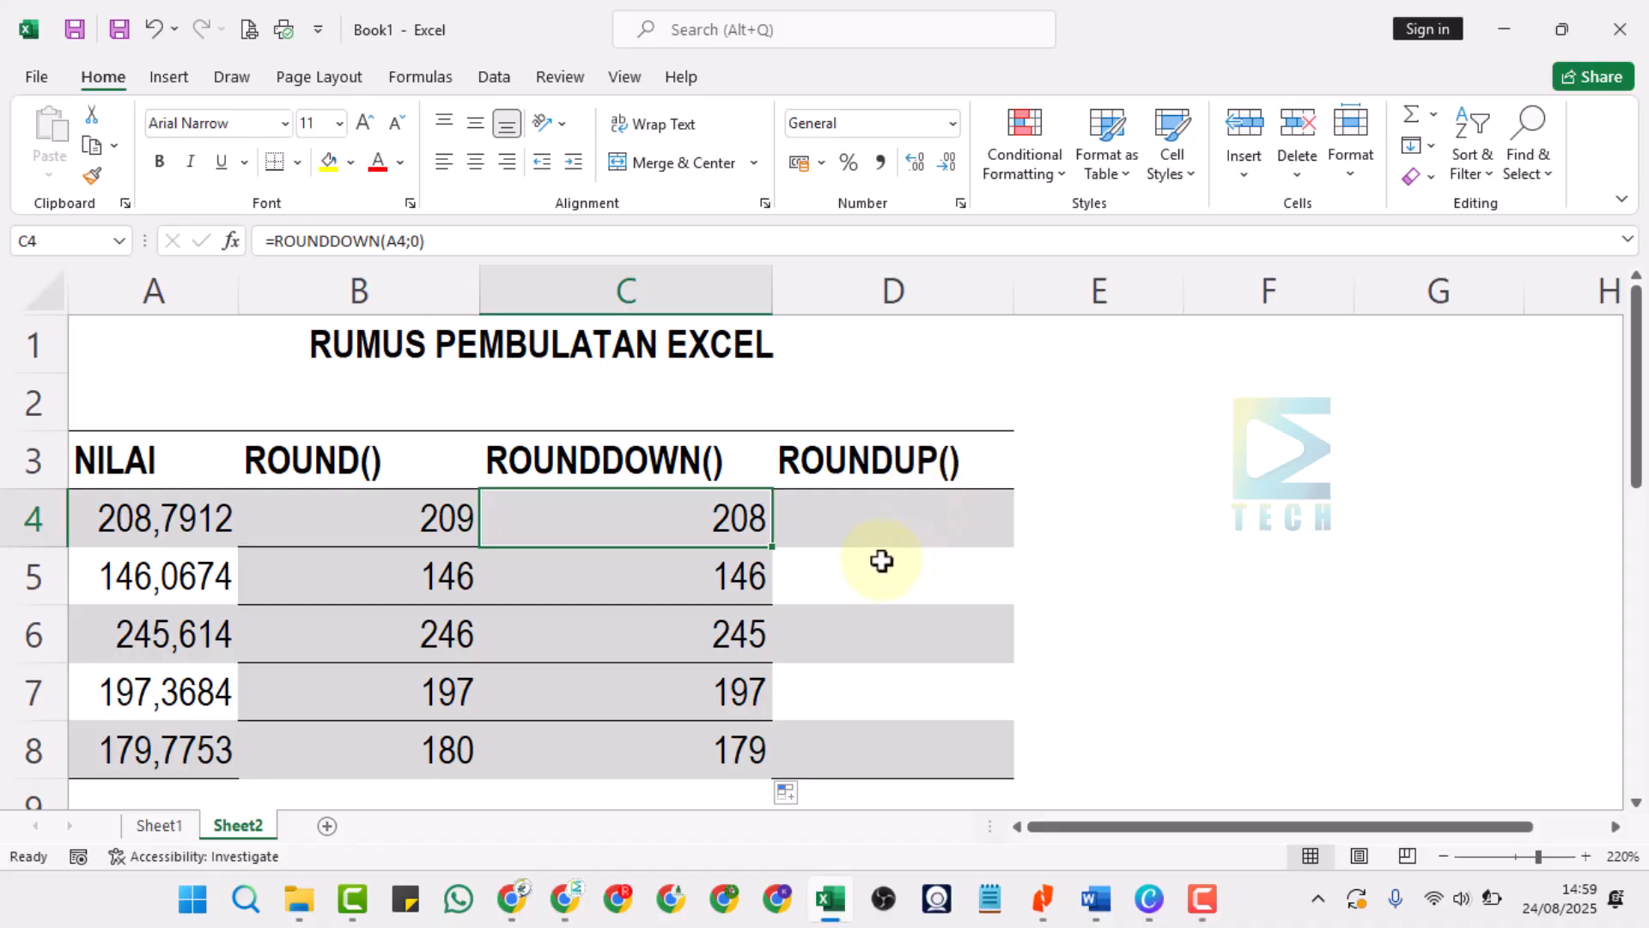
# Enter the formula =ROUNDUP(A4;0) in cell D4 to round the first NILAI value up to zero decimals.
pyautogui.click(881, 524)
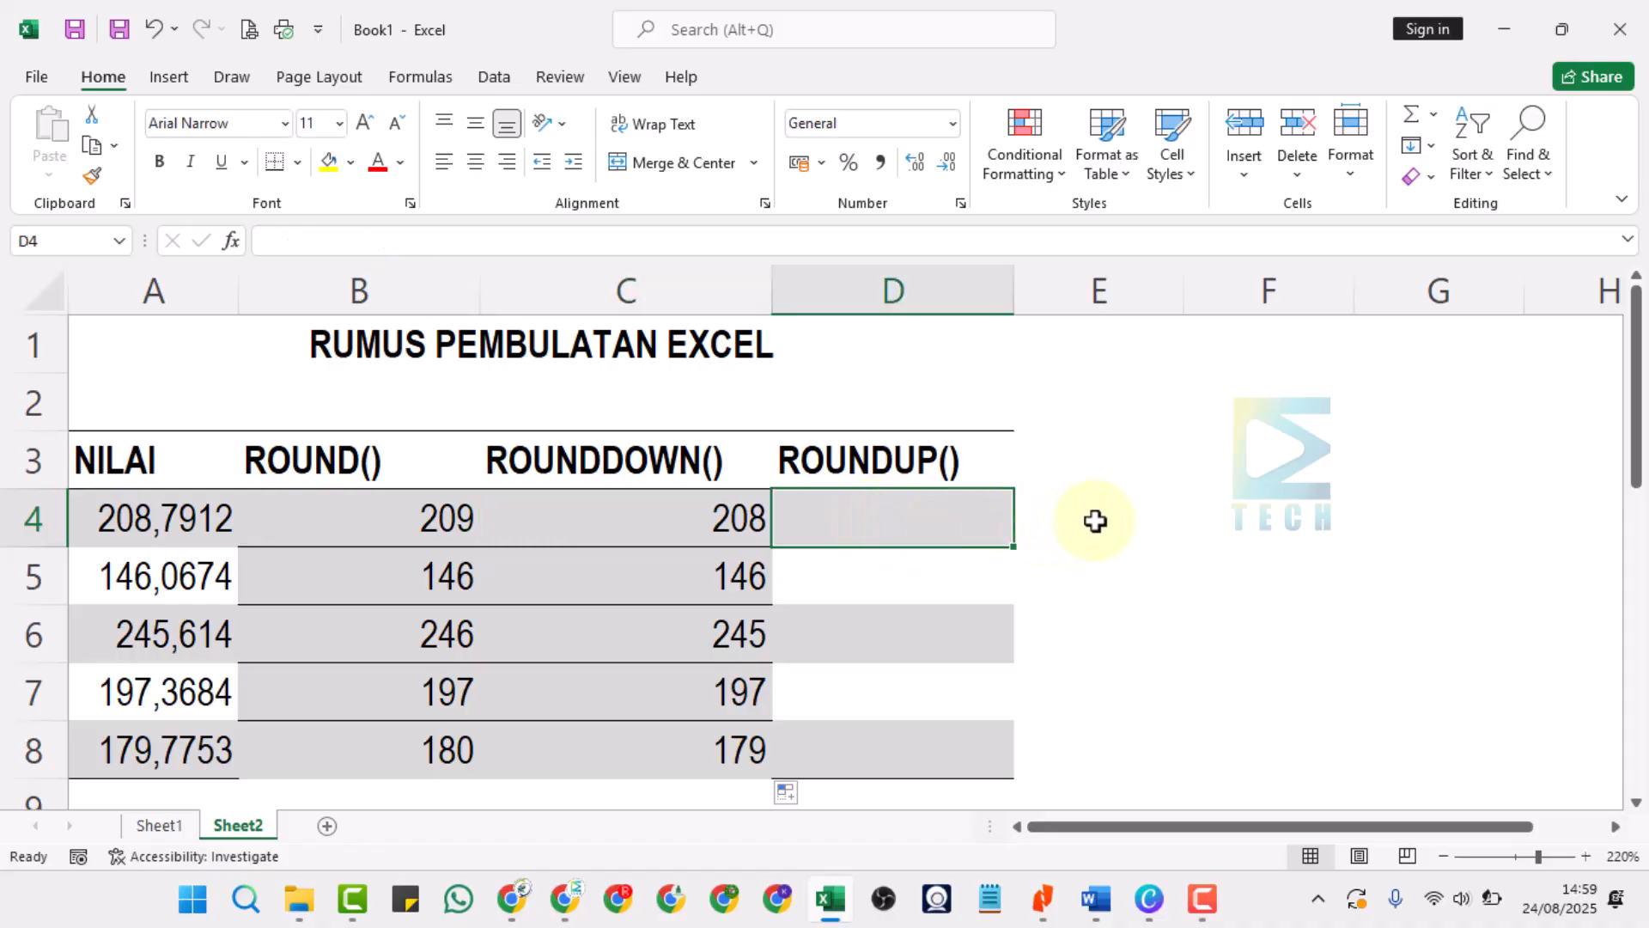
pyautogui.write('=')
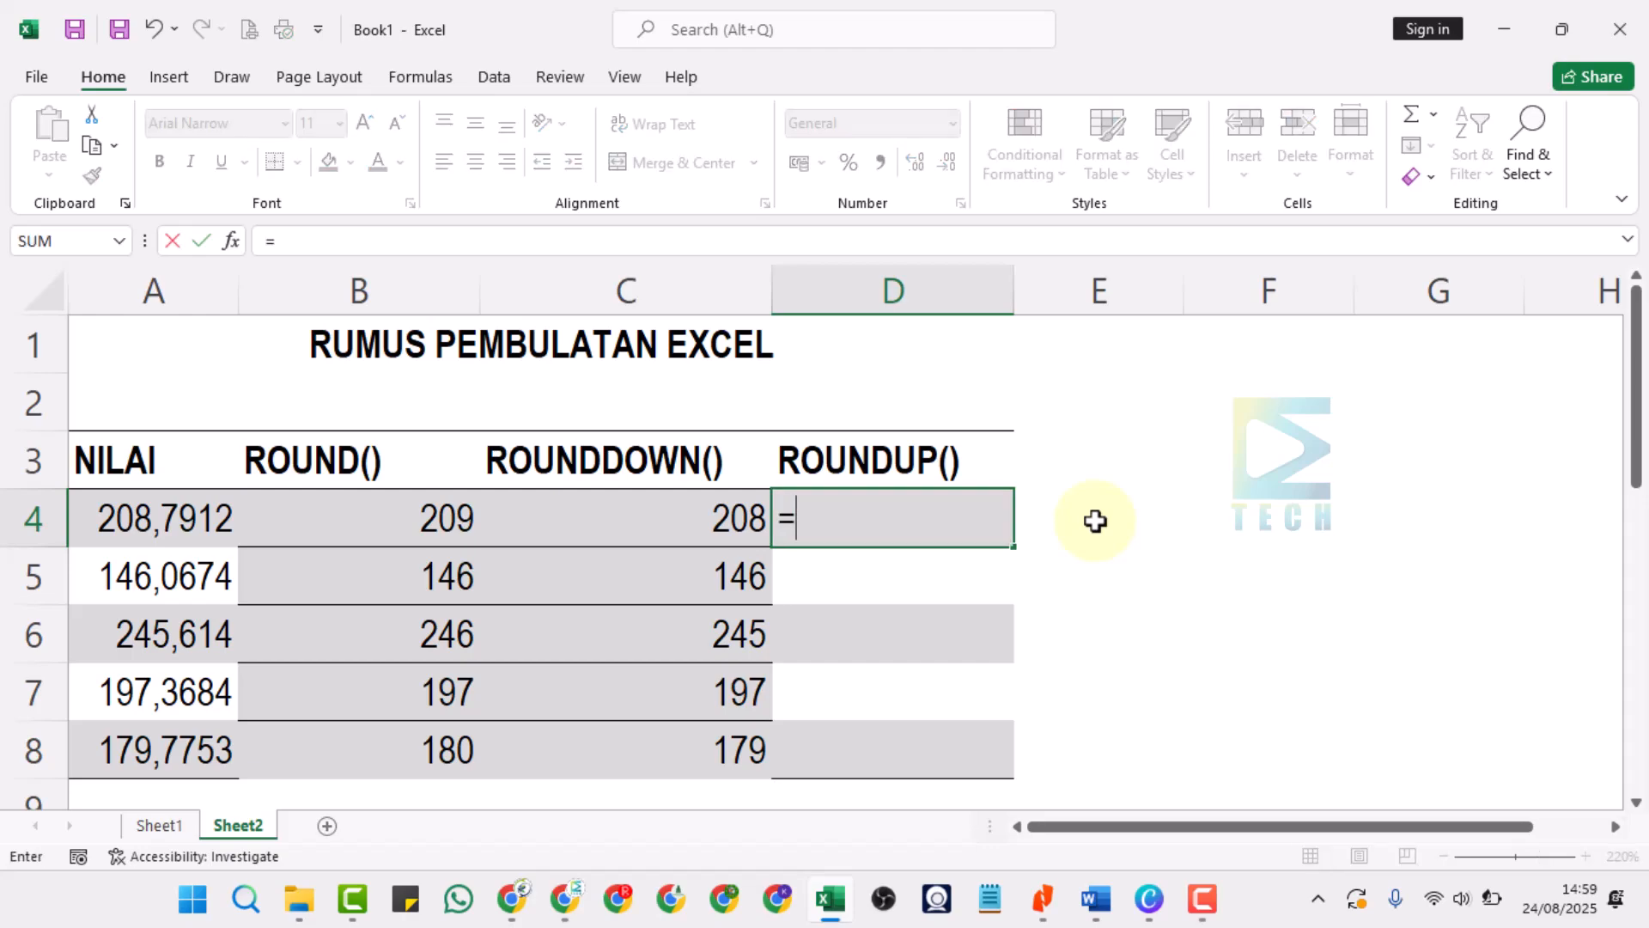
pyautogui.write('ROUN')
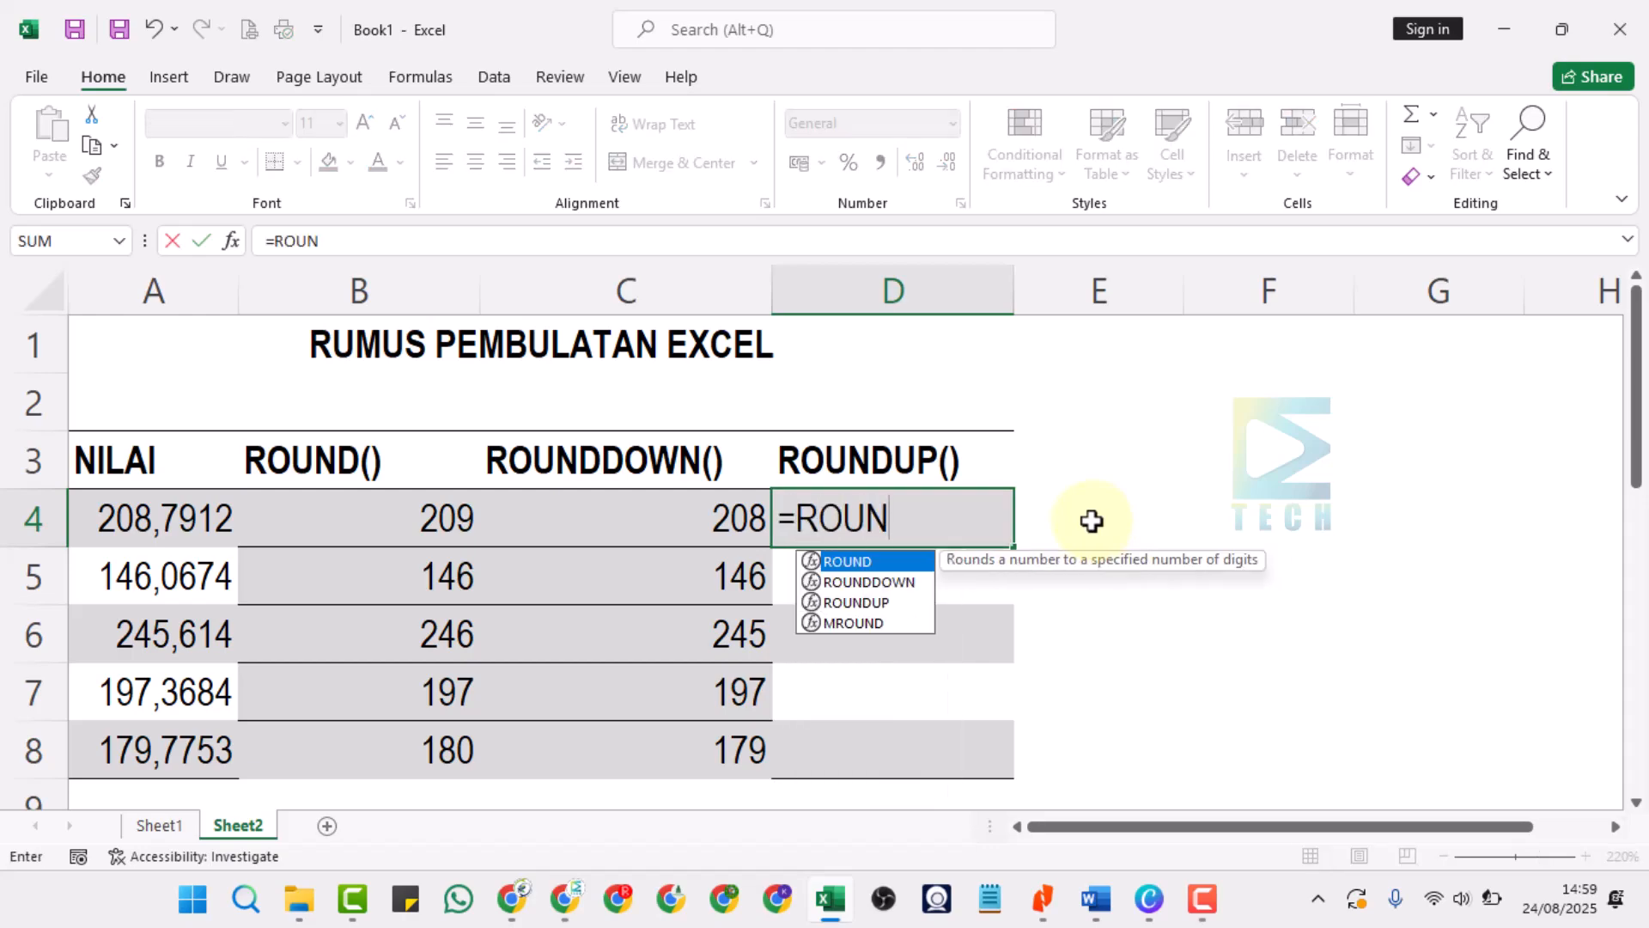
pyautogui.doubleClick(864, 605)
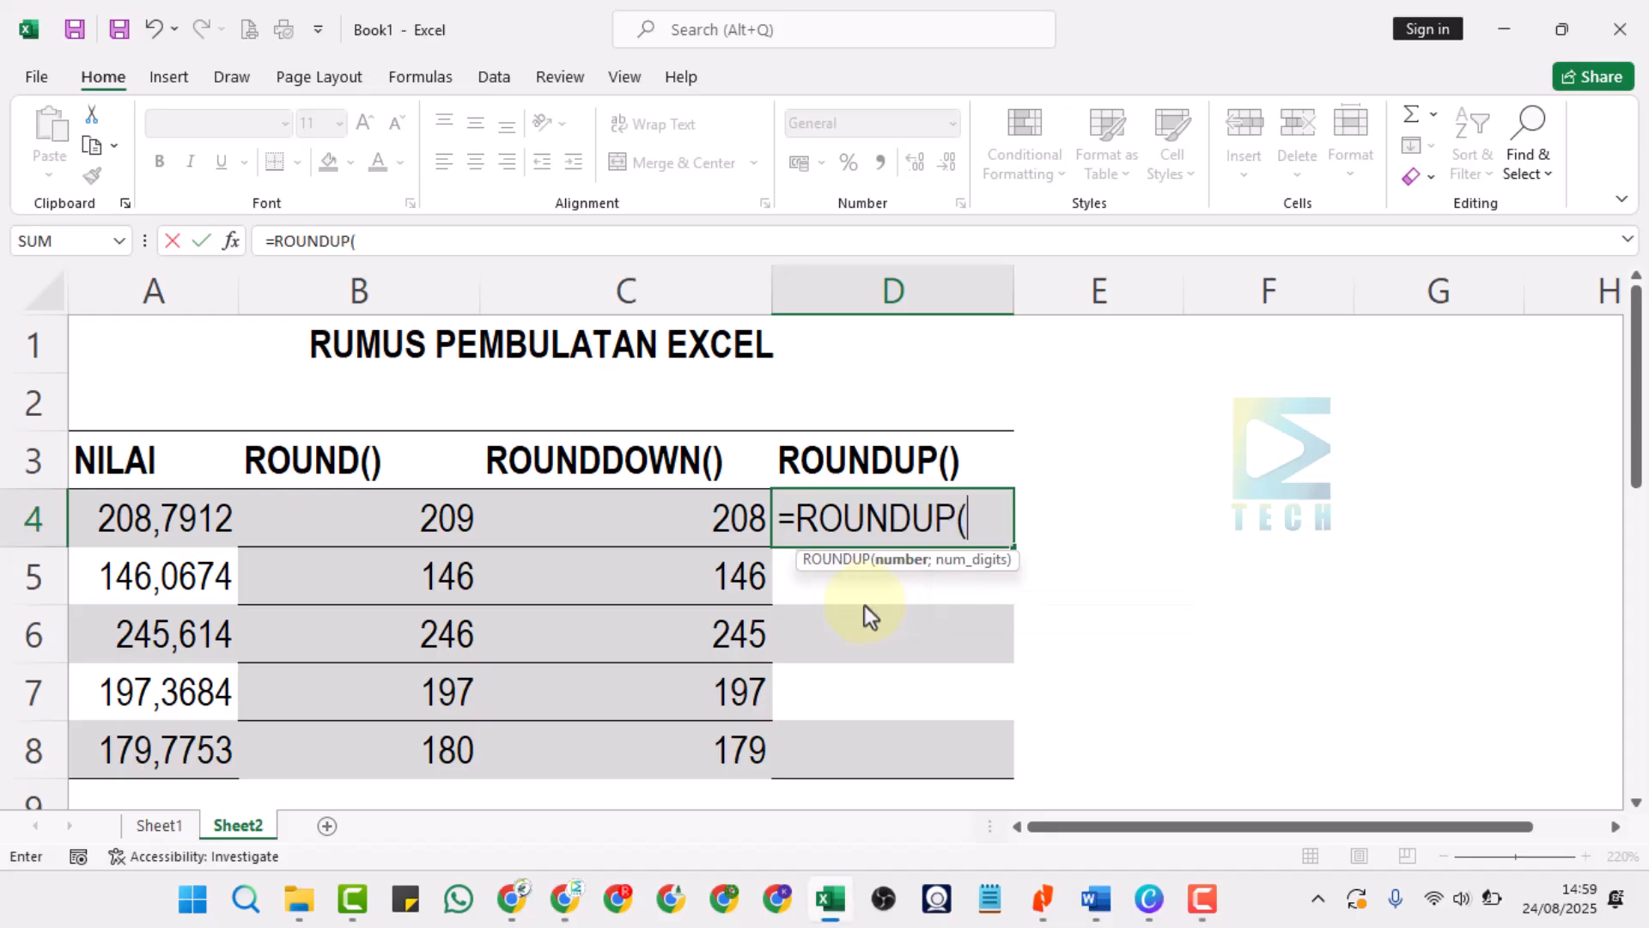
pyautogui.click(131, 521)
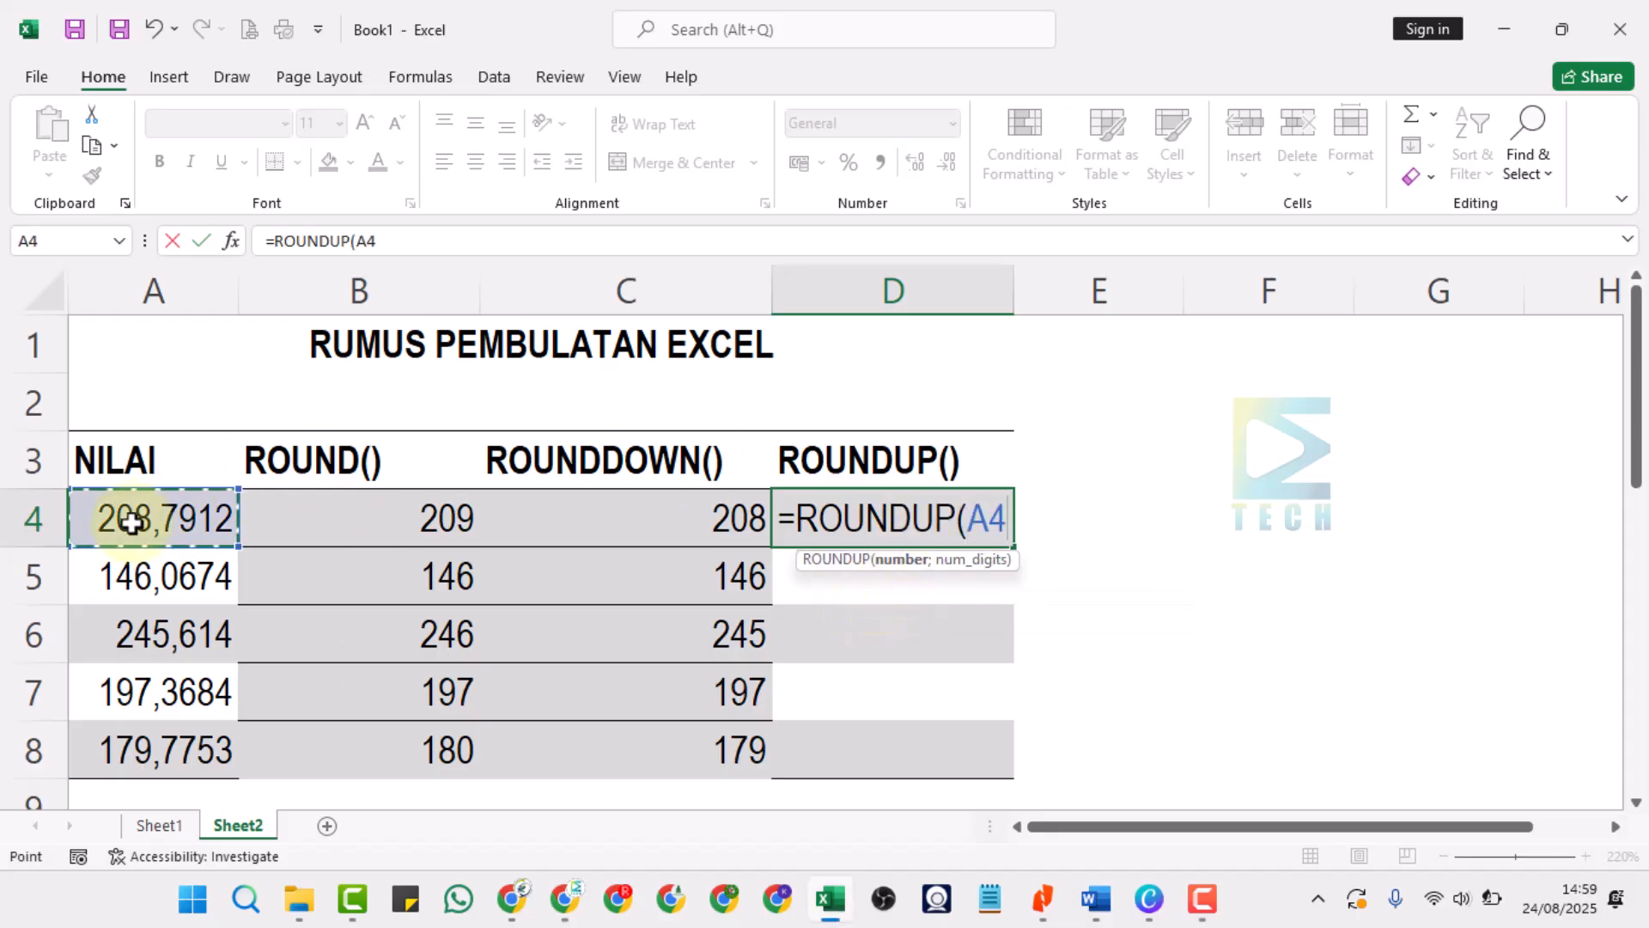
pyautogui.write(';')
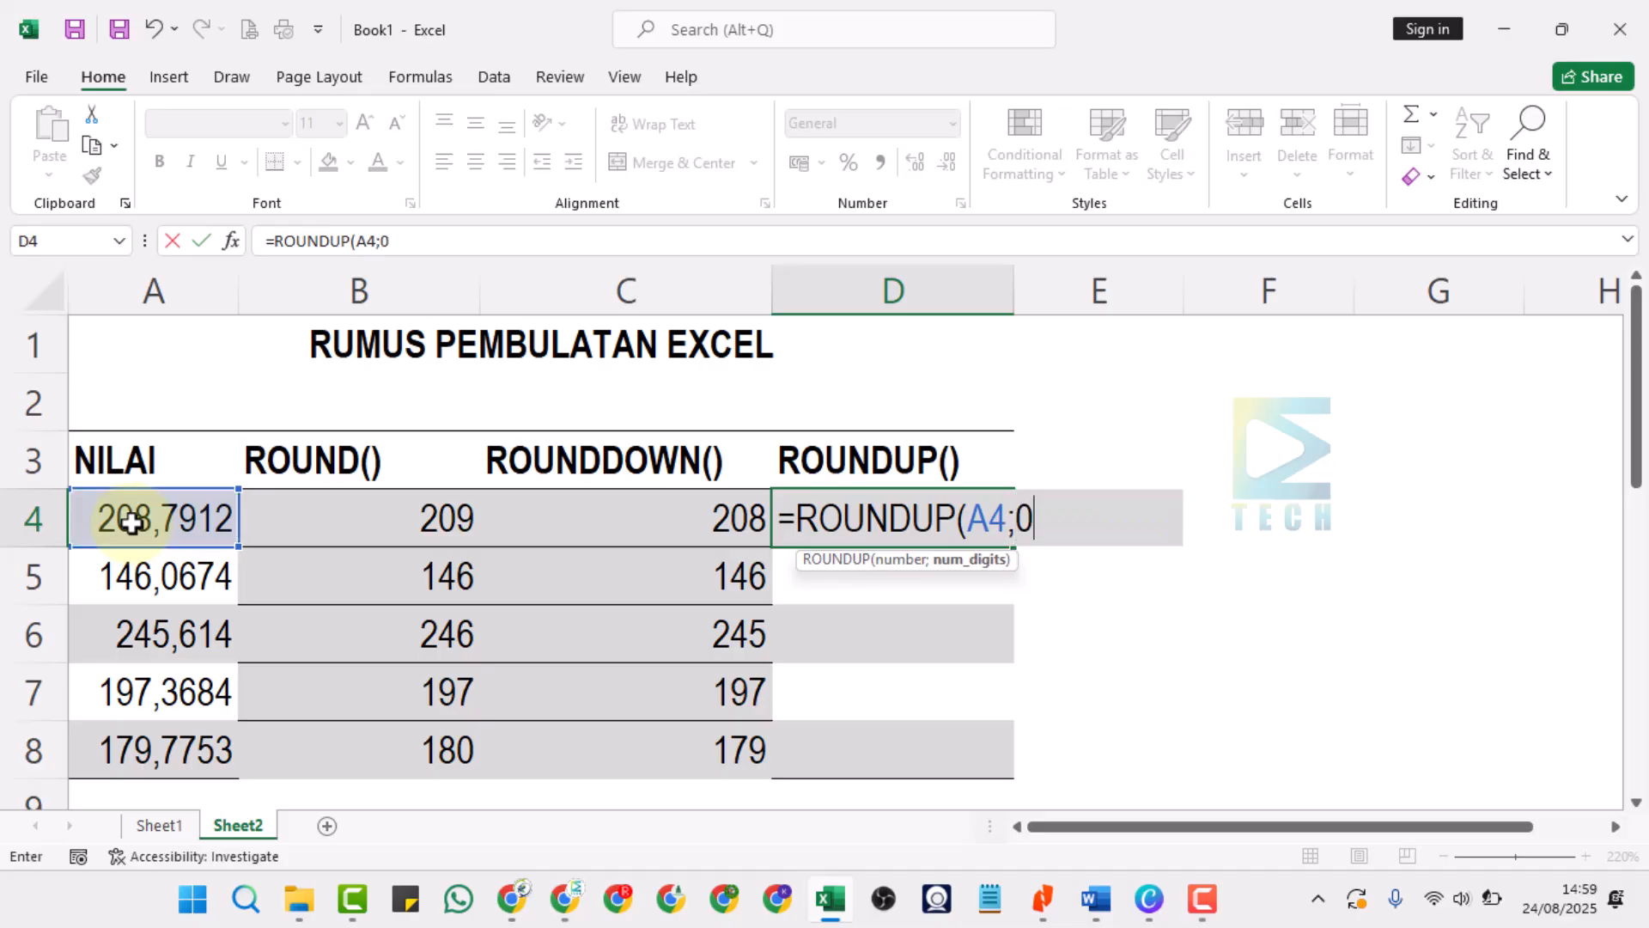
pyautogui.write('0)')
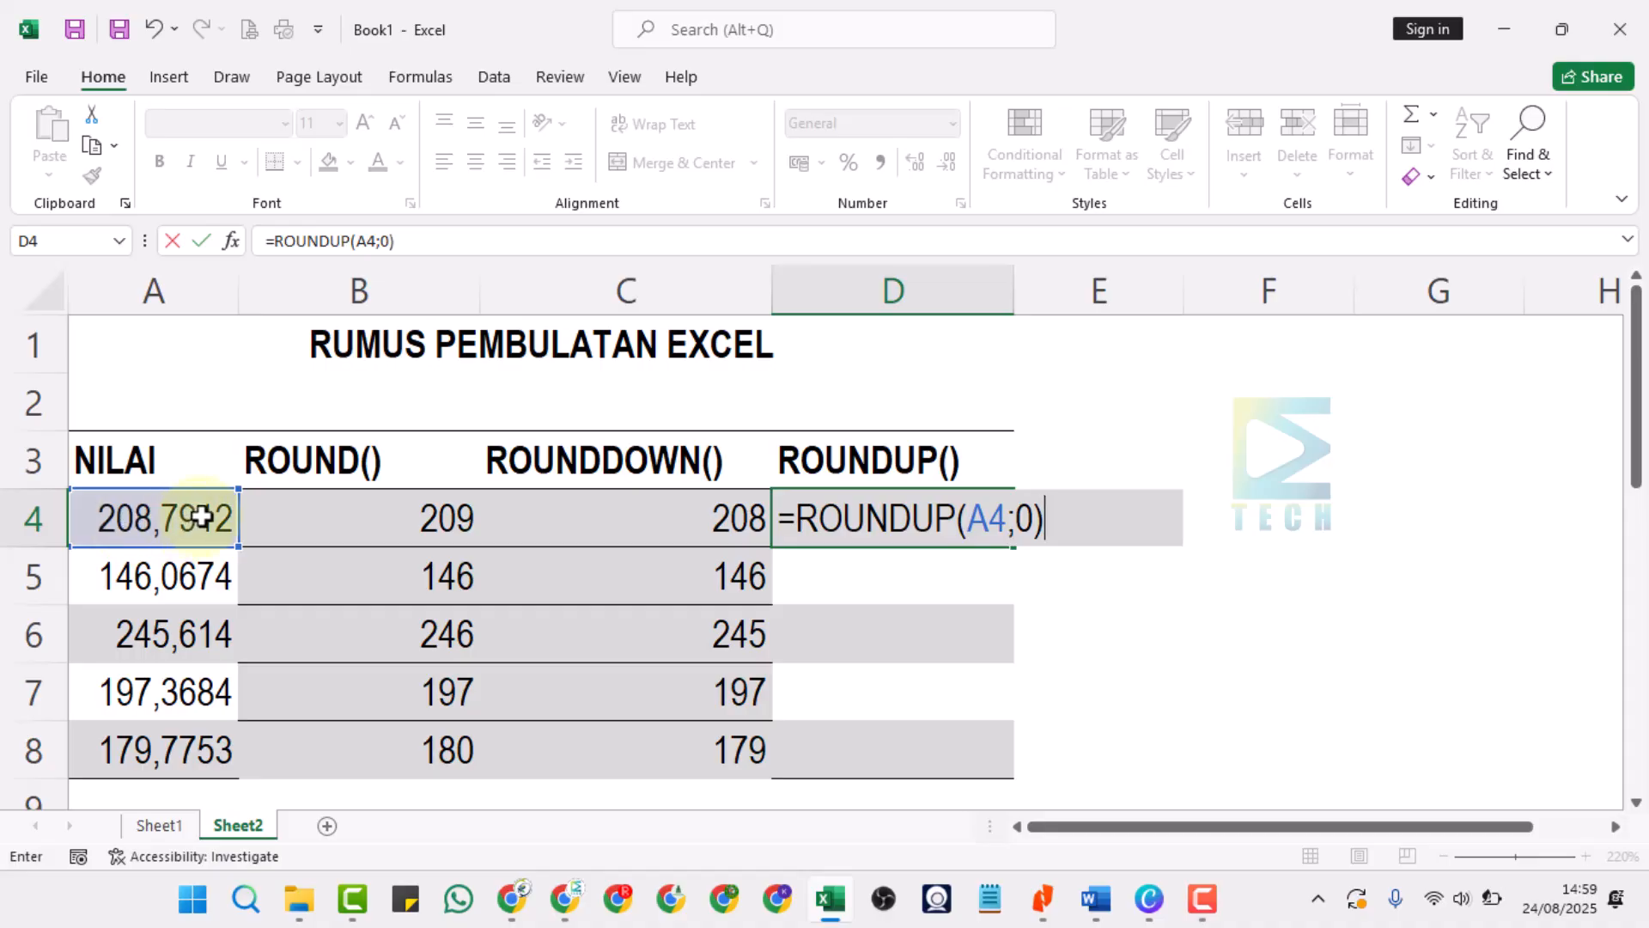
pyautogui.press('Return')
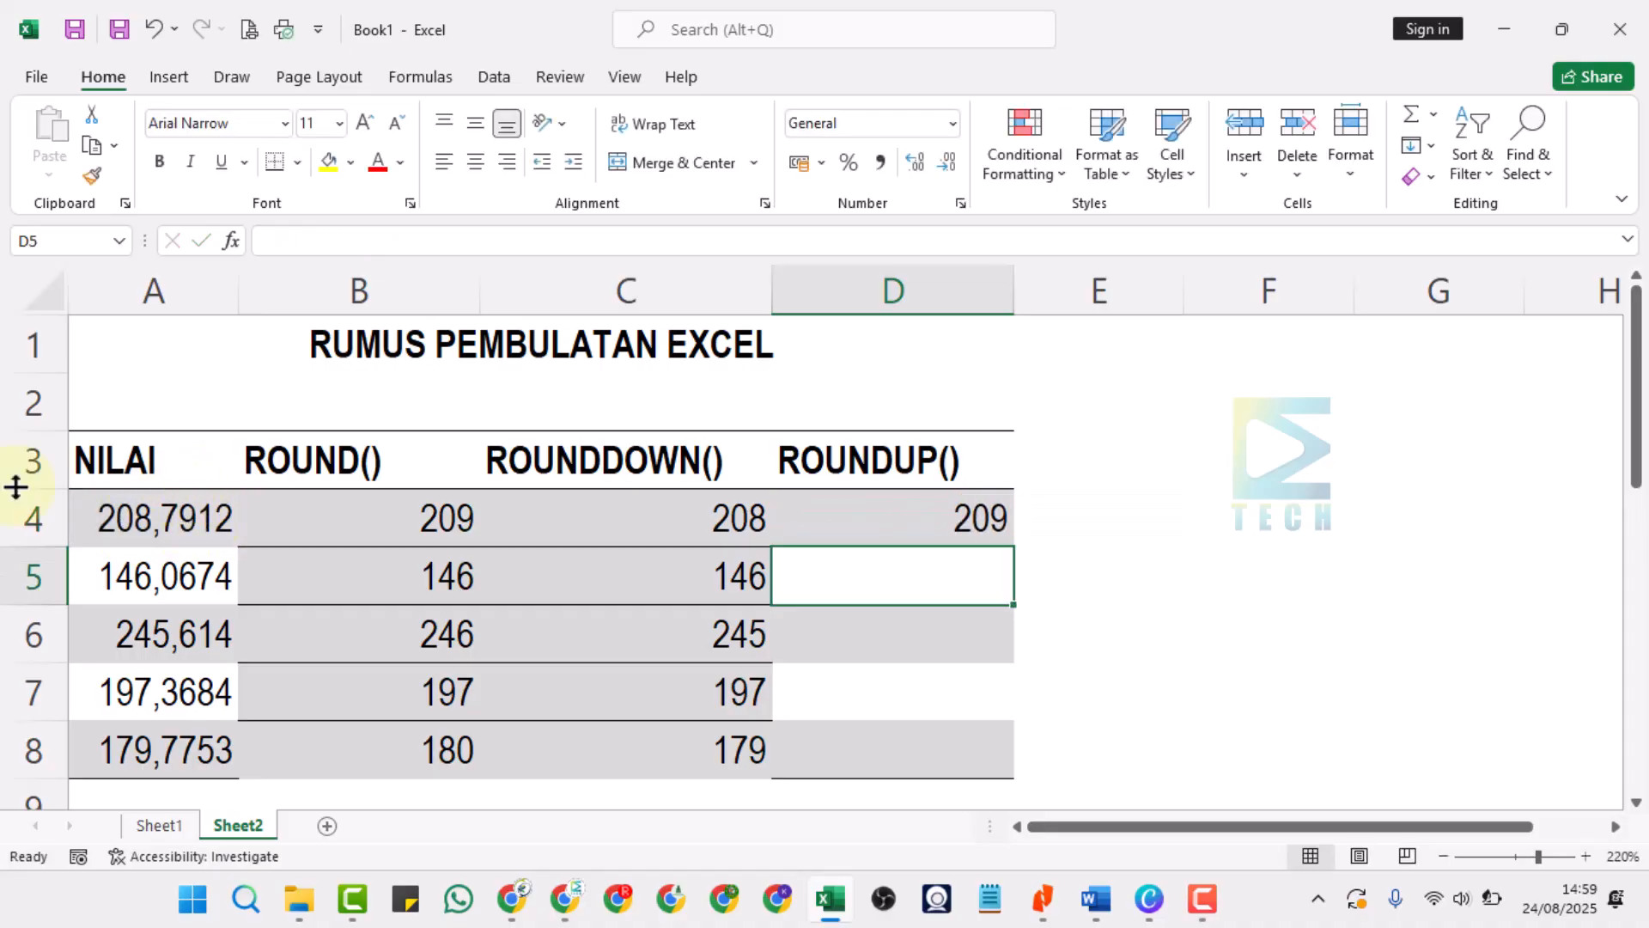
# Fill the zero-digit ROUNDUP formula from D4 down through cell D8.
pyautogui.click(958, 526)
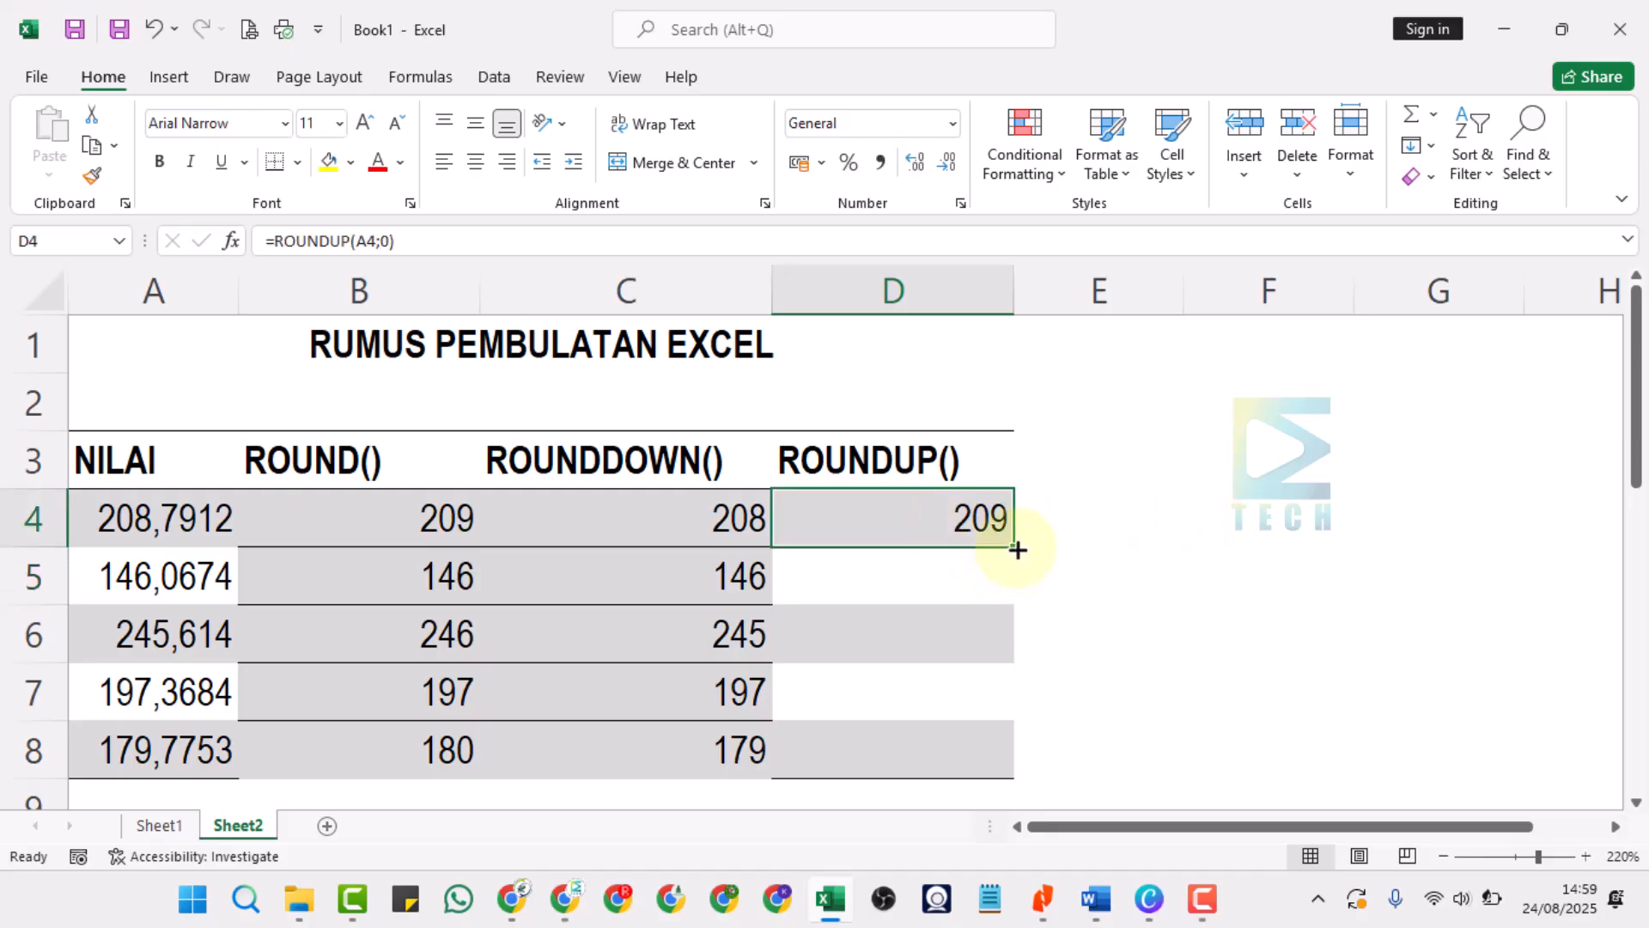
pyautogui.moveTo(1017, 550); pyautogui.dragTo(1020, 765)
pyautogui.click(1111, 556)
# Compare the ROUNDUP() results in D4 through D8 with the ROUNDDOWN() and ROUND() columns.
pyautogui.click(939, 560)
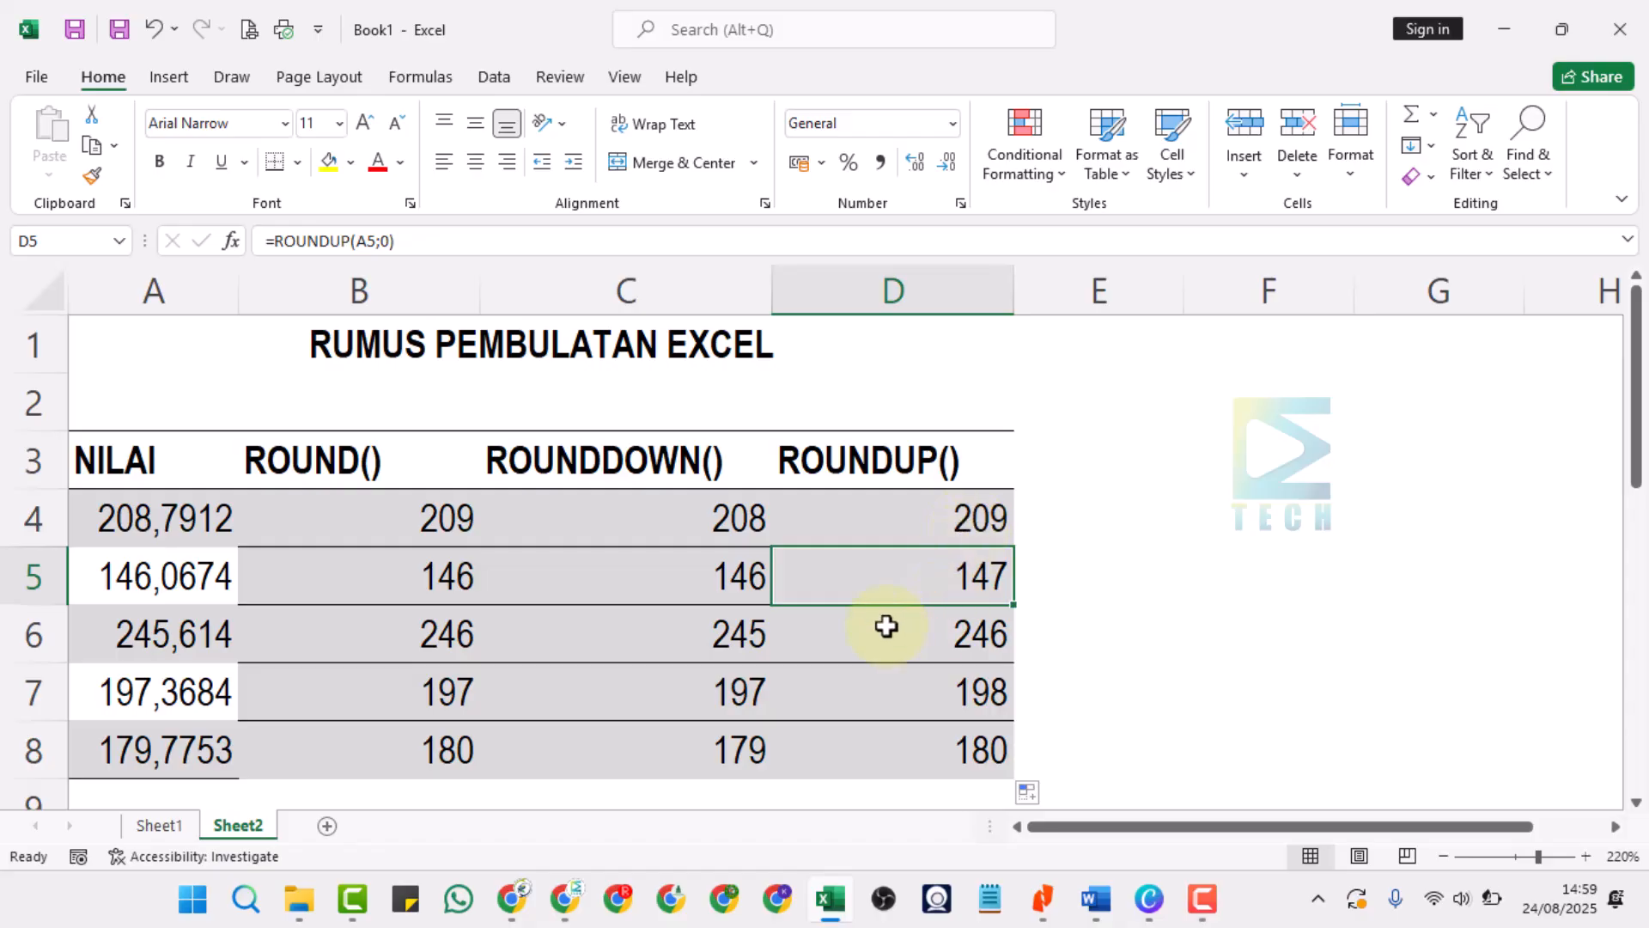
pyautogui.click(999, 512)
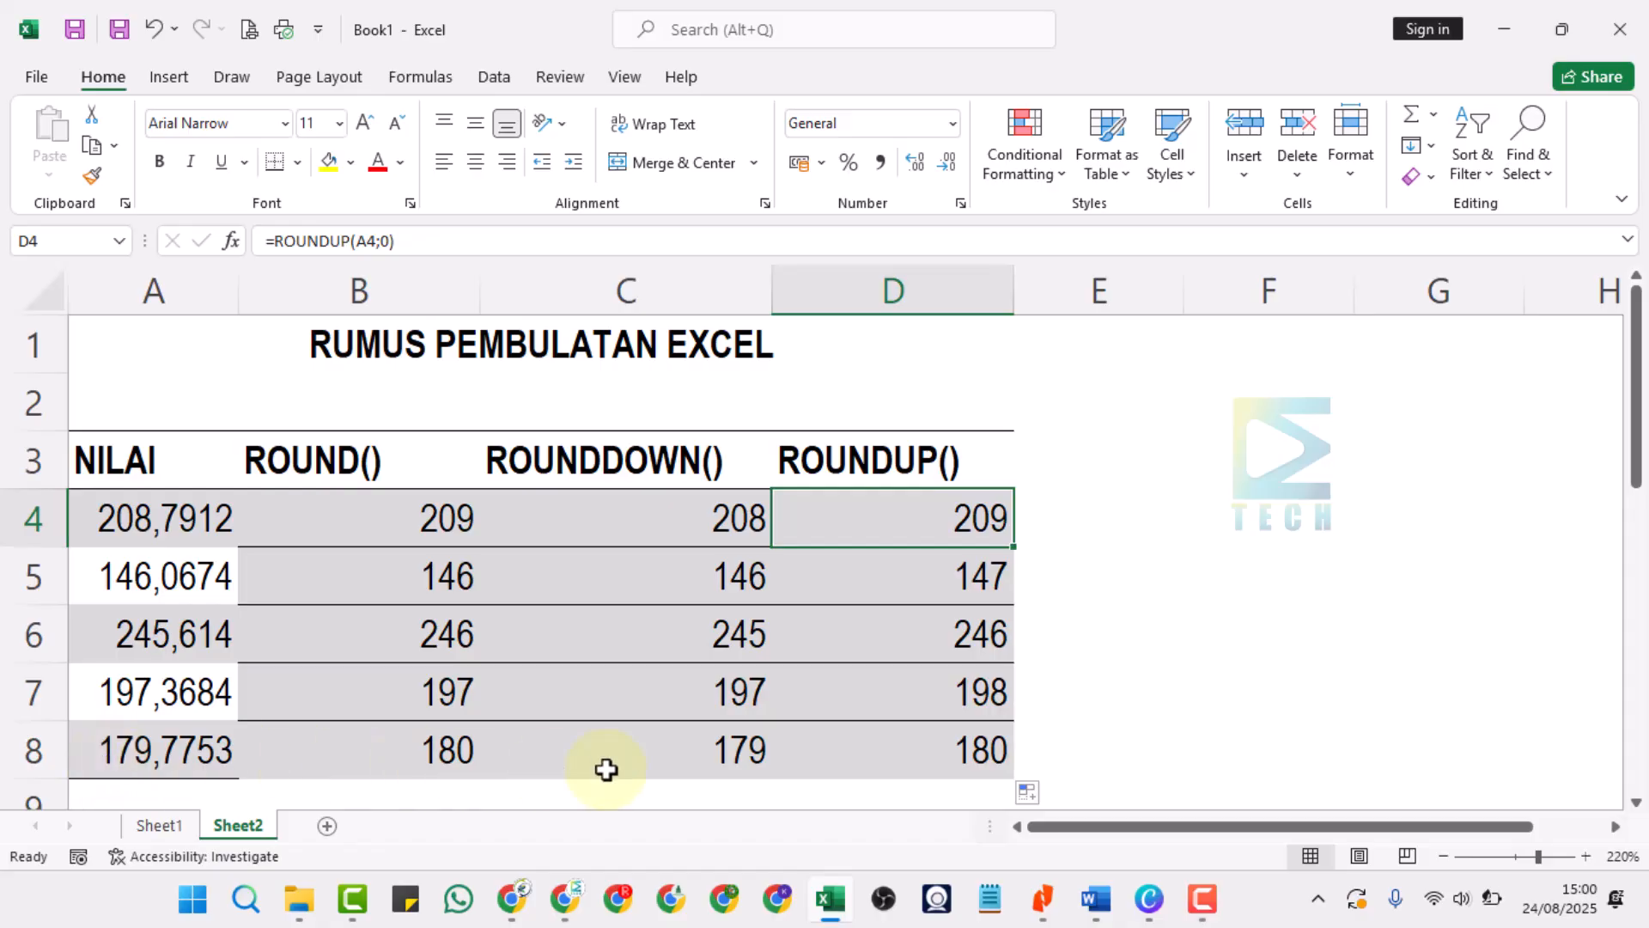
pyautogui.click(992, 750)
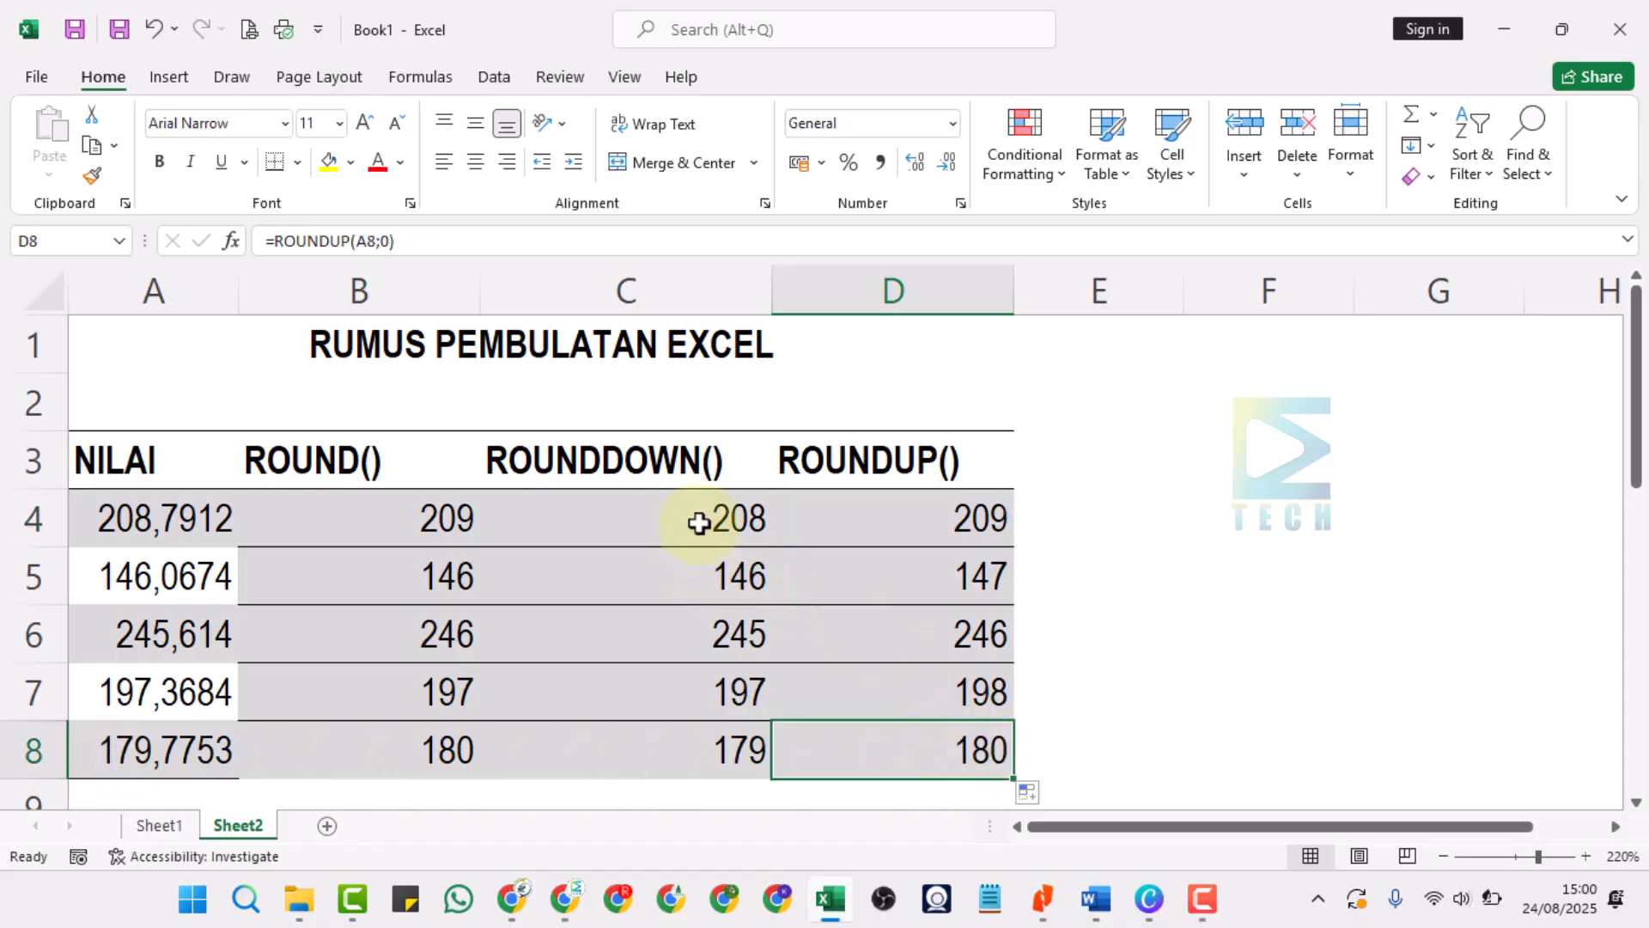
pyautogui.moveTo(699, 519); pyautogui.dragTo(687, 749)
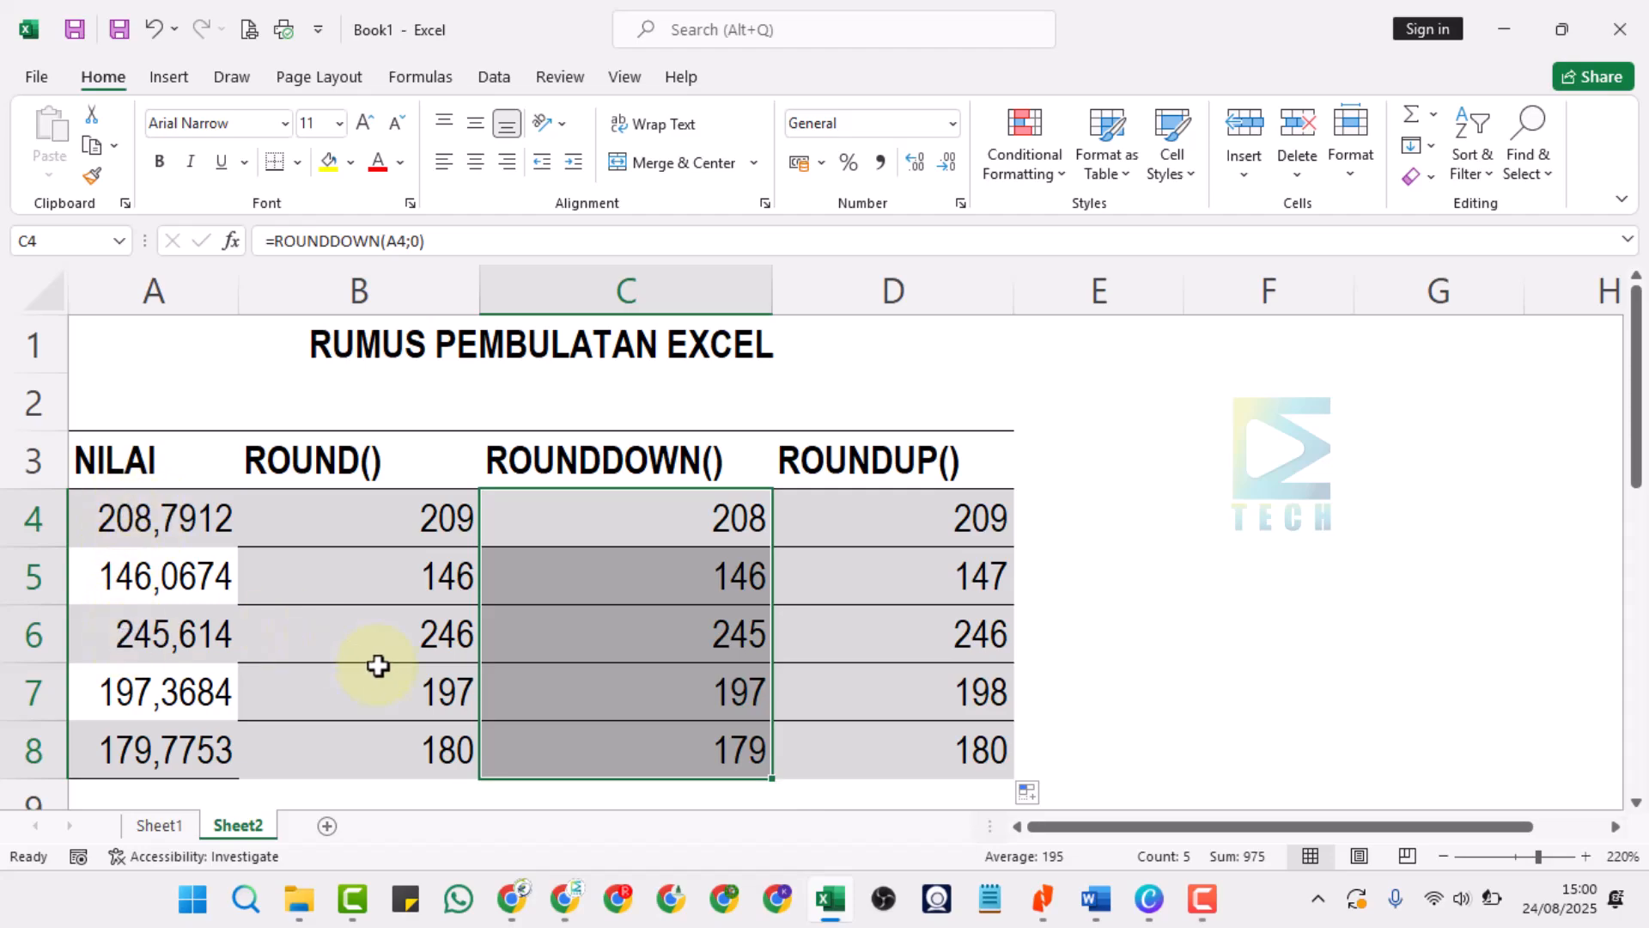
pyautogui.click(416, 519)
# Change the number of digits in D4's ROUNDUP formula to 2, giving =ROUNDUP(A4;2).
pyautogui.click(951, 507)
pyautogui.doubleClick(1003, 515)
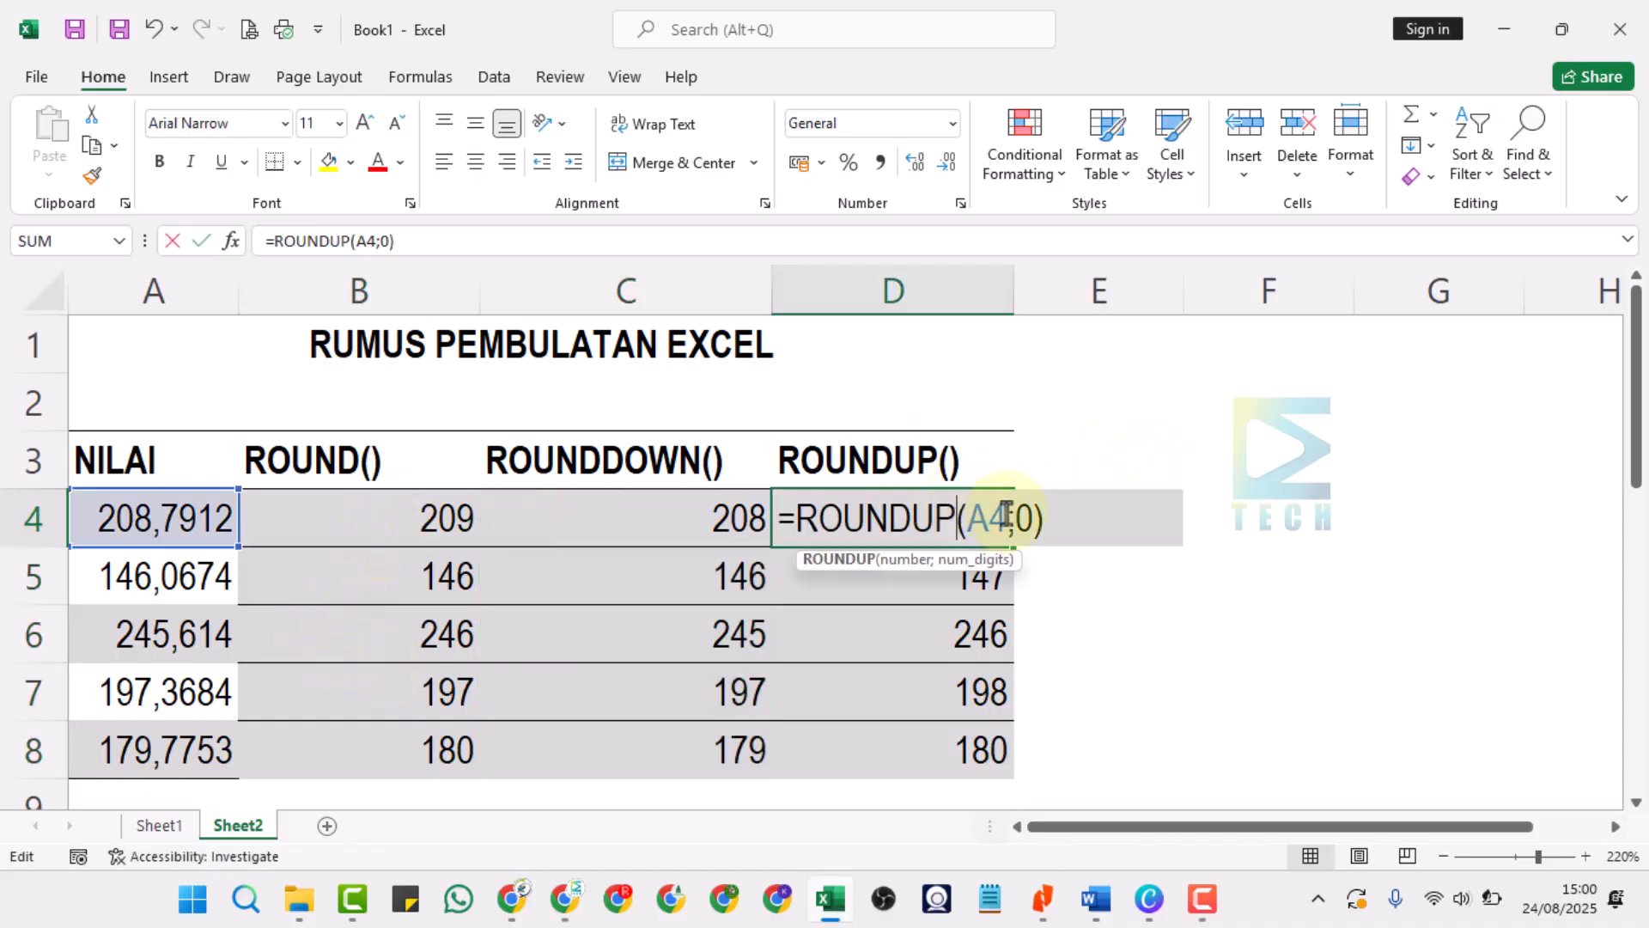
pyautogui.click(1031, 520)
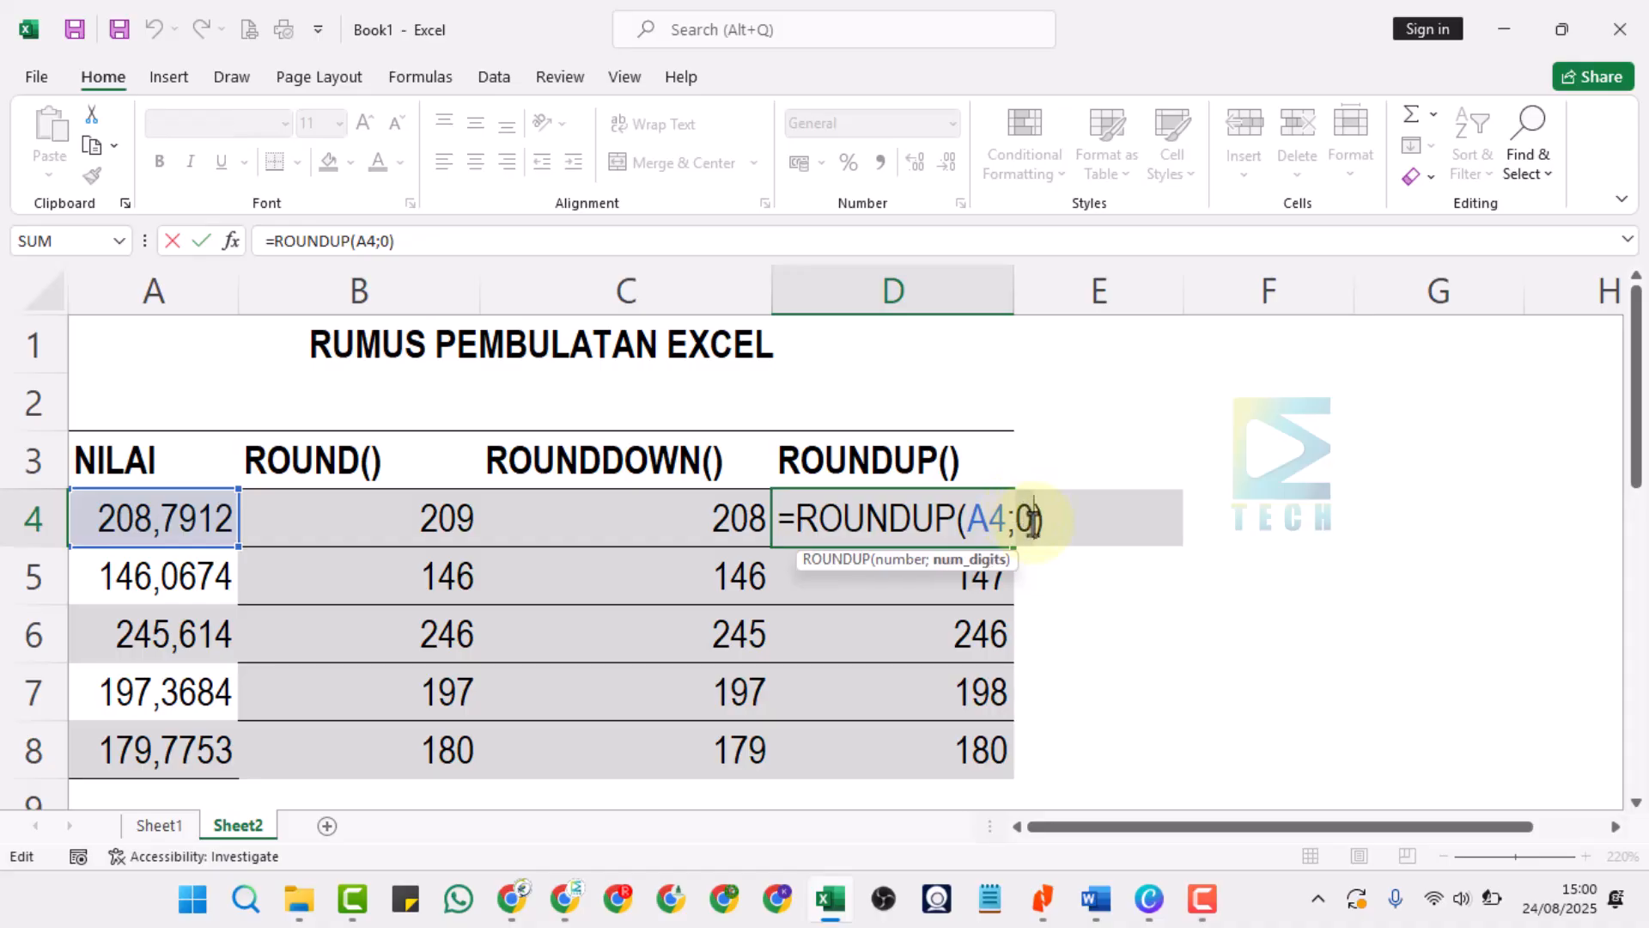
pyautogui.press('BackSpace')
pyautogui.write('22')
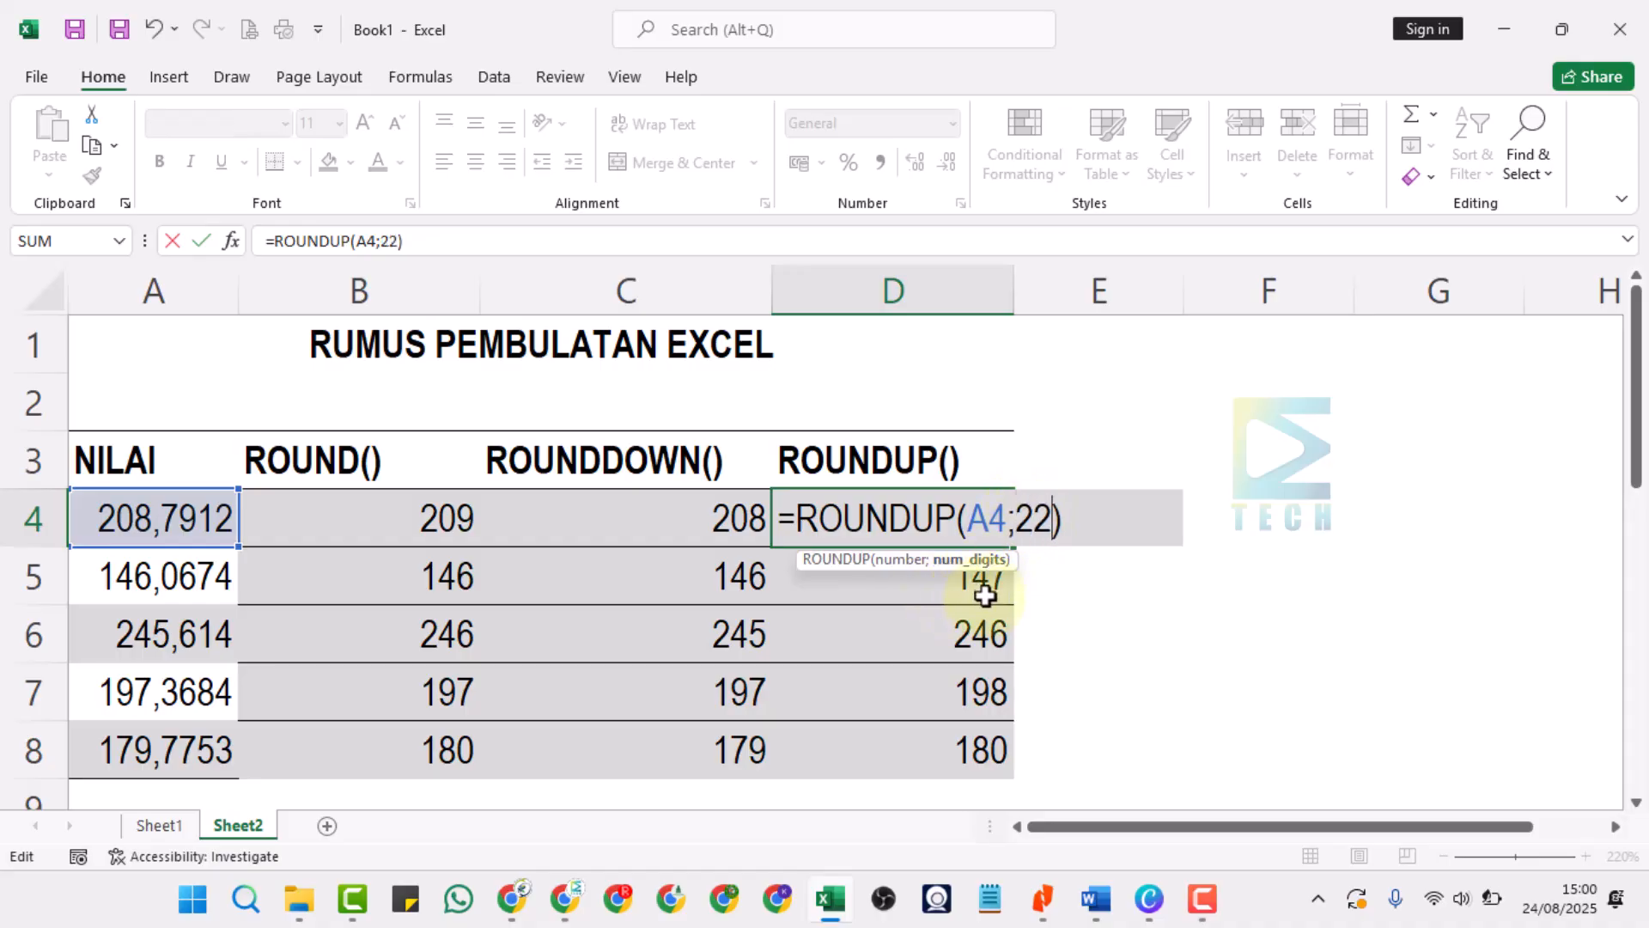
pyautogui.press('BackSpace')
pyautogui.press('Return')
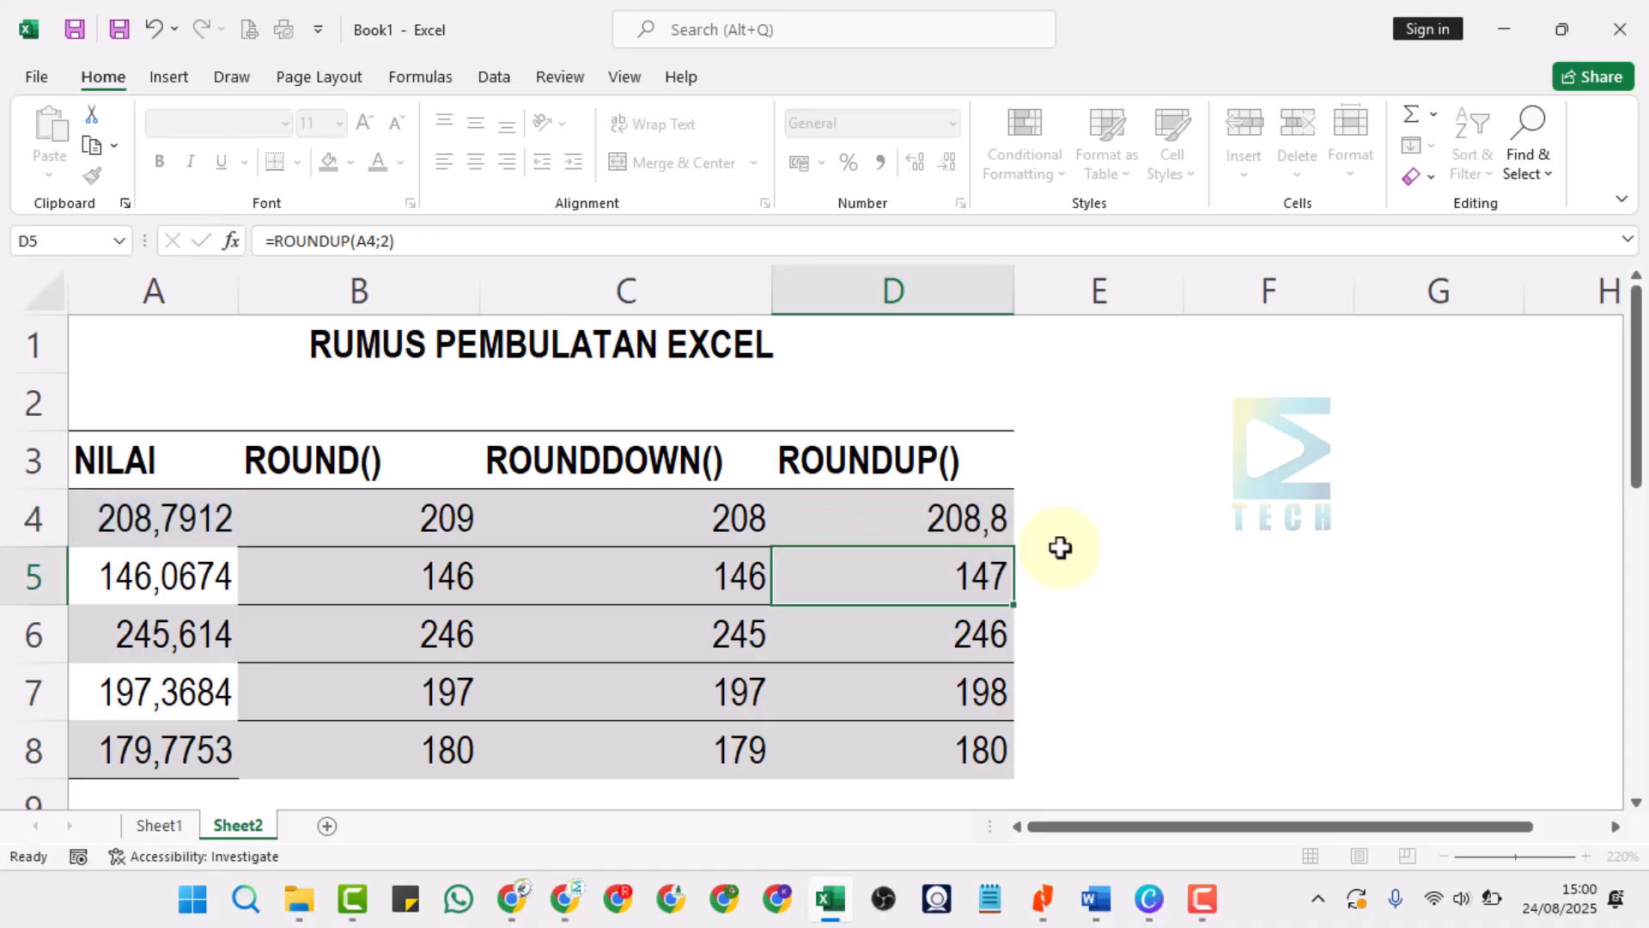
# Try 3 as the number of digits in D4's ROUNDUP formula and return it to 2.
pyautogui.click(963, 518)
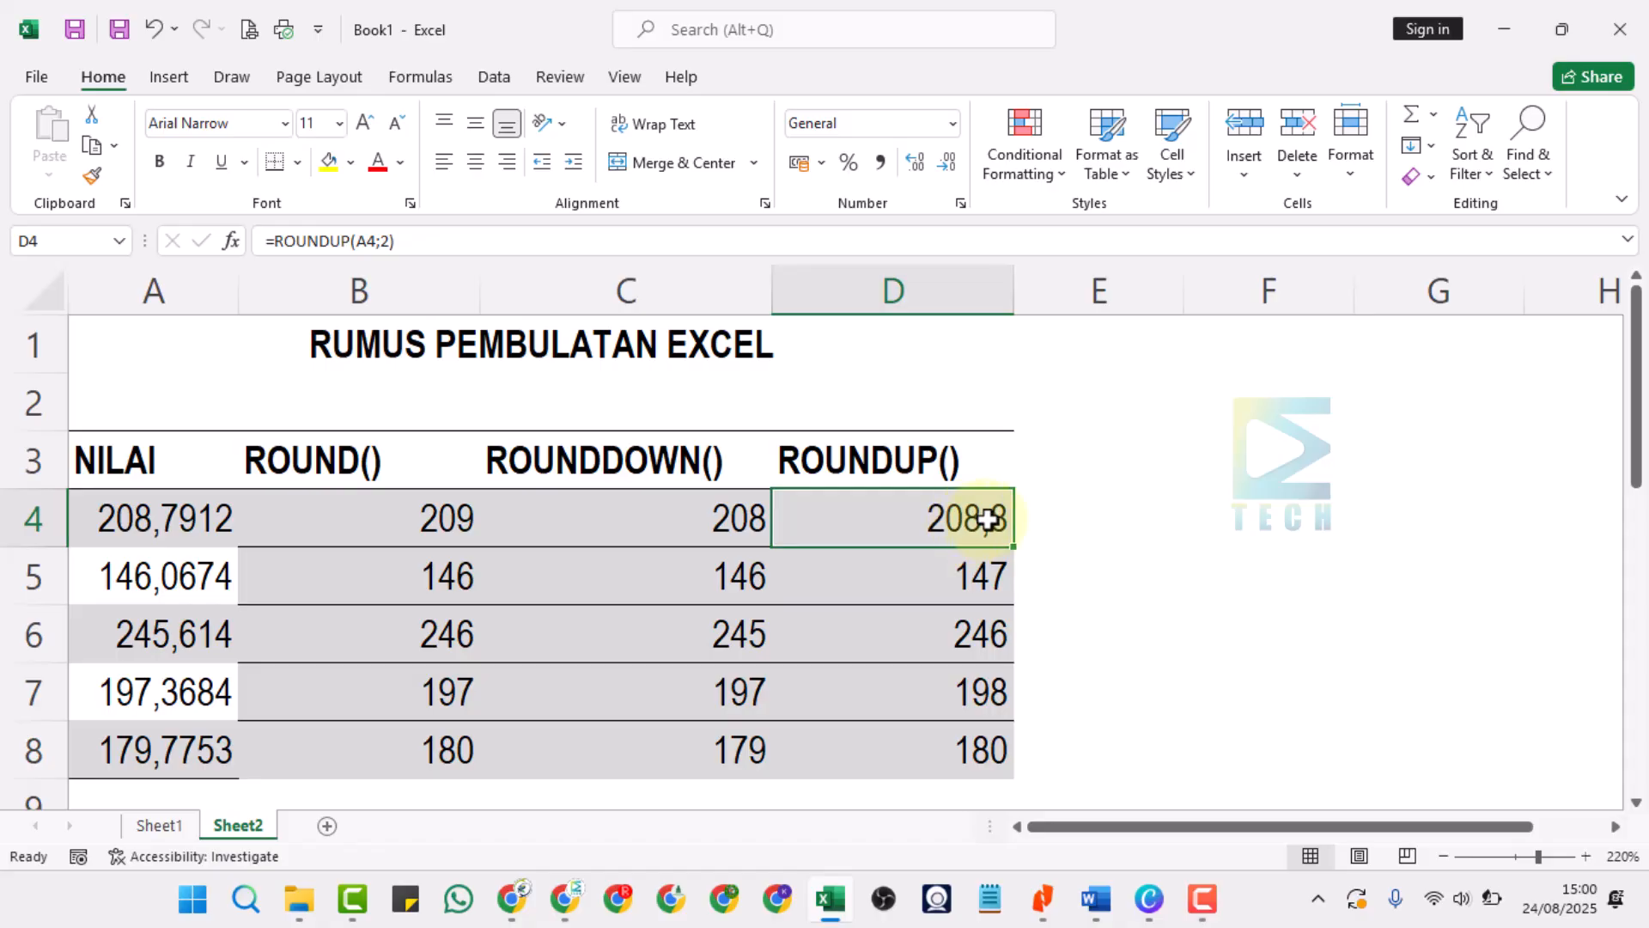
pyautogui.doubleClick(988, 518)
pyautogui.click(1022, 518)
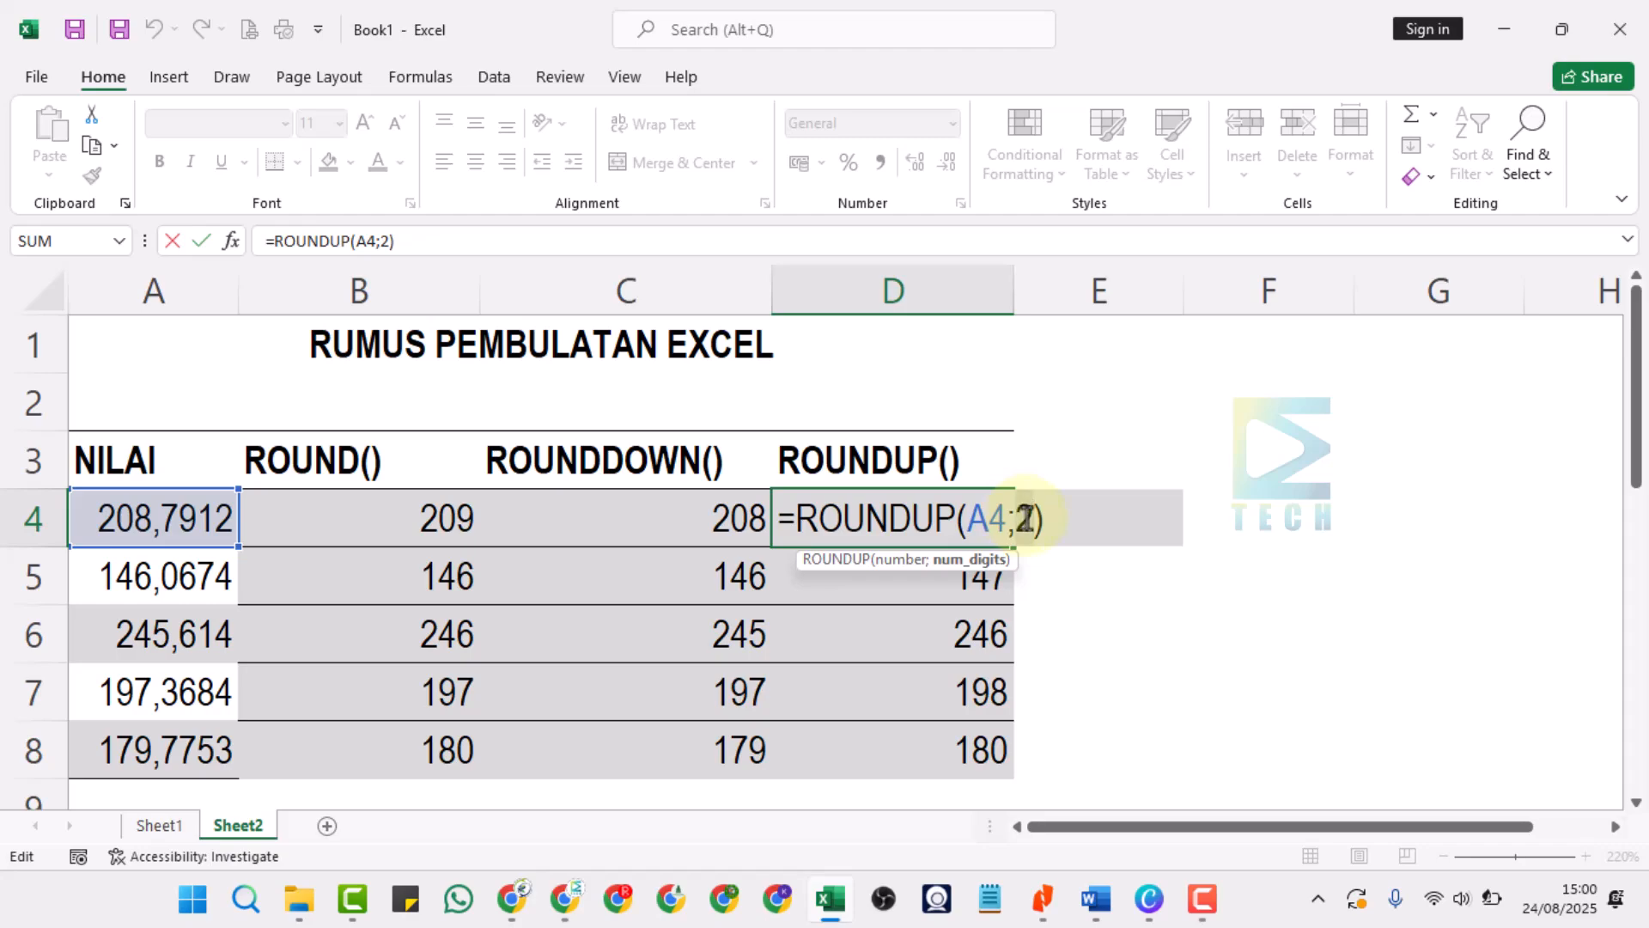
pyautogui.press('Return')
pyautogui.doubleClick(969, 518)
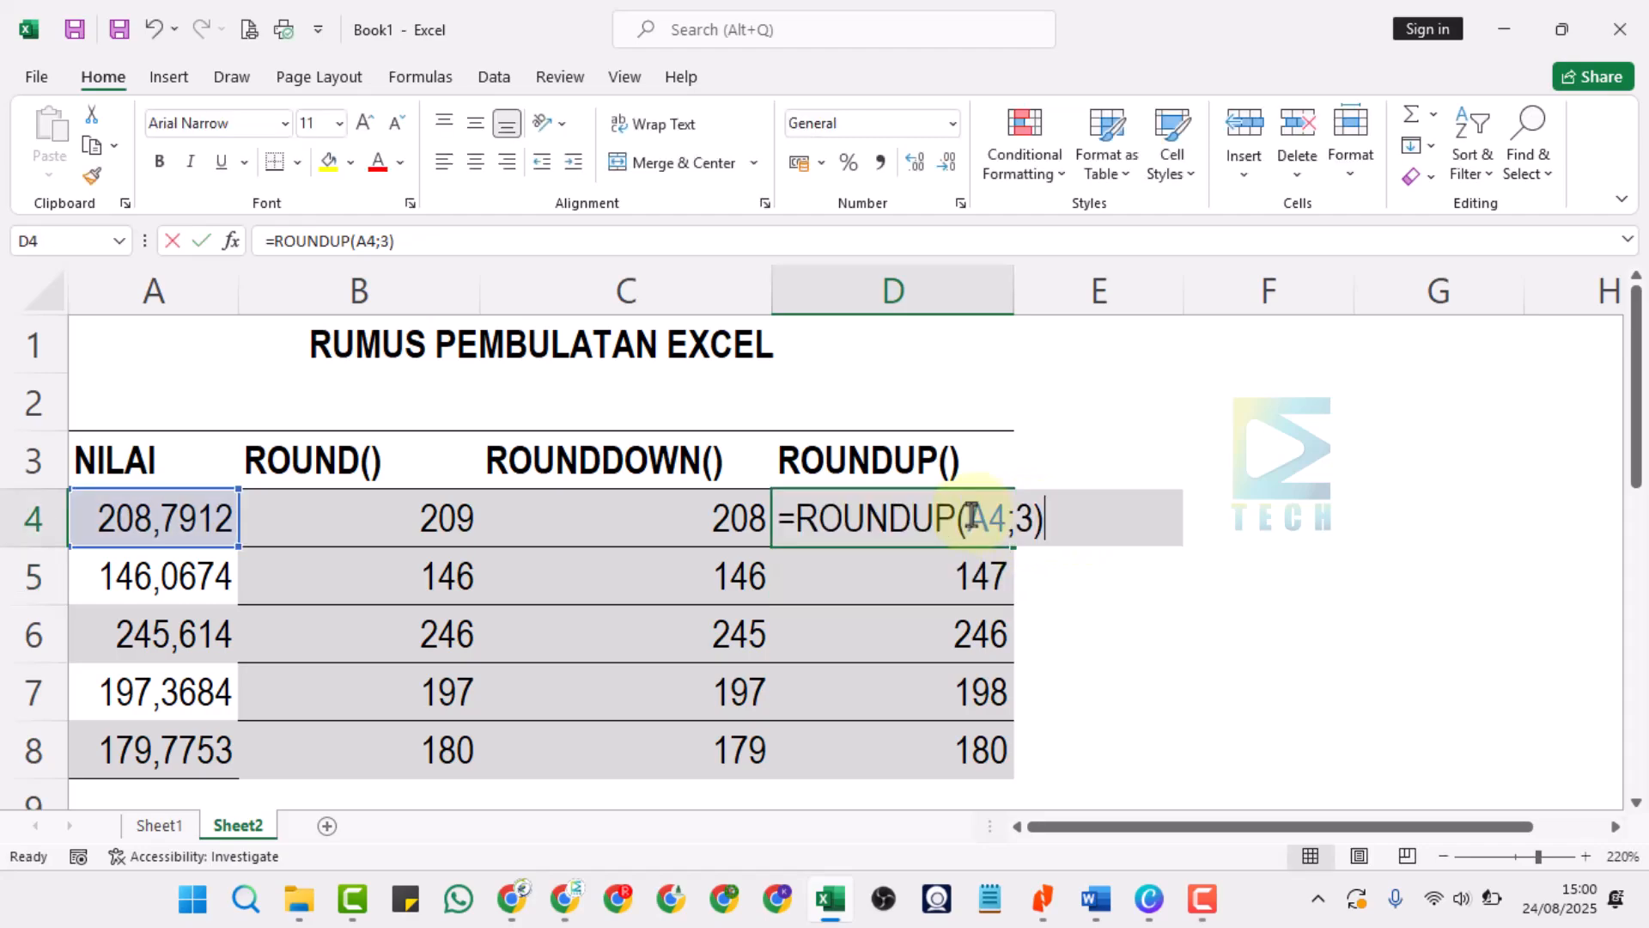
pyautogui.click(1026, 519)
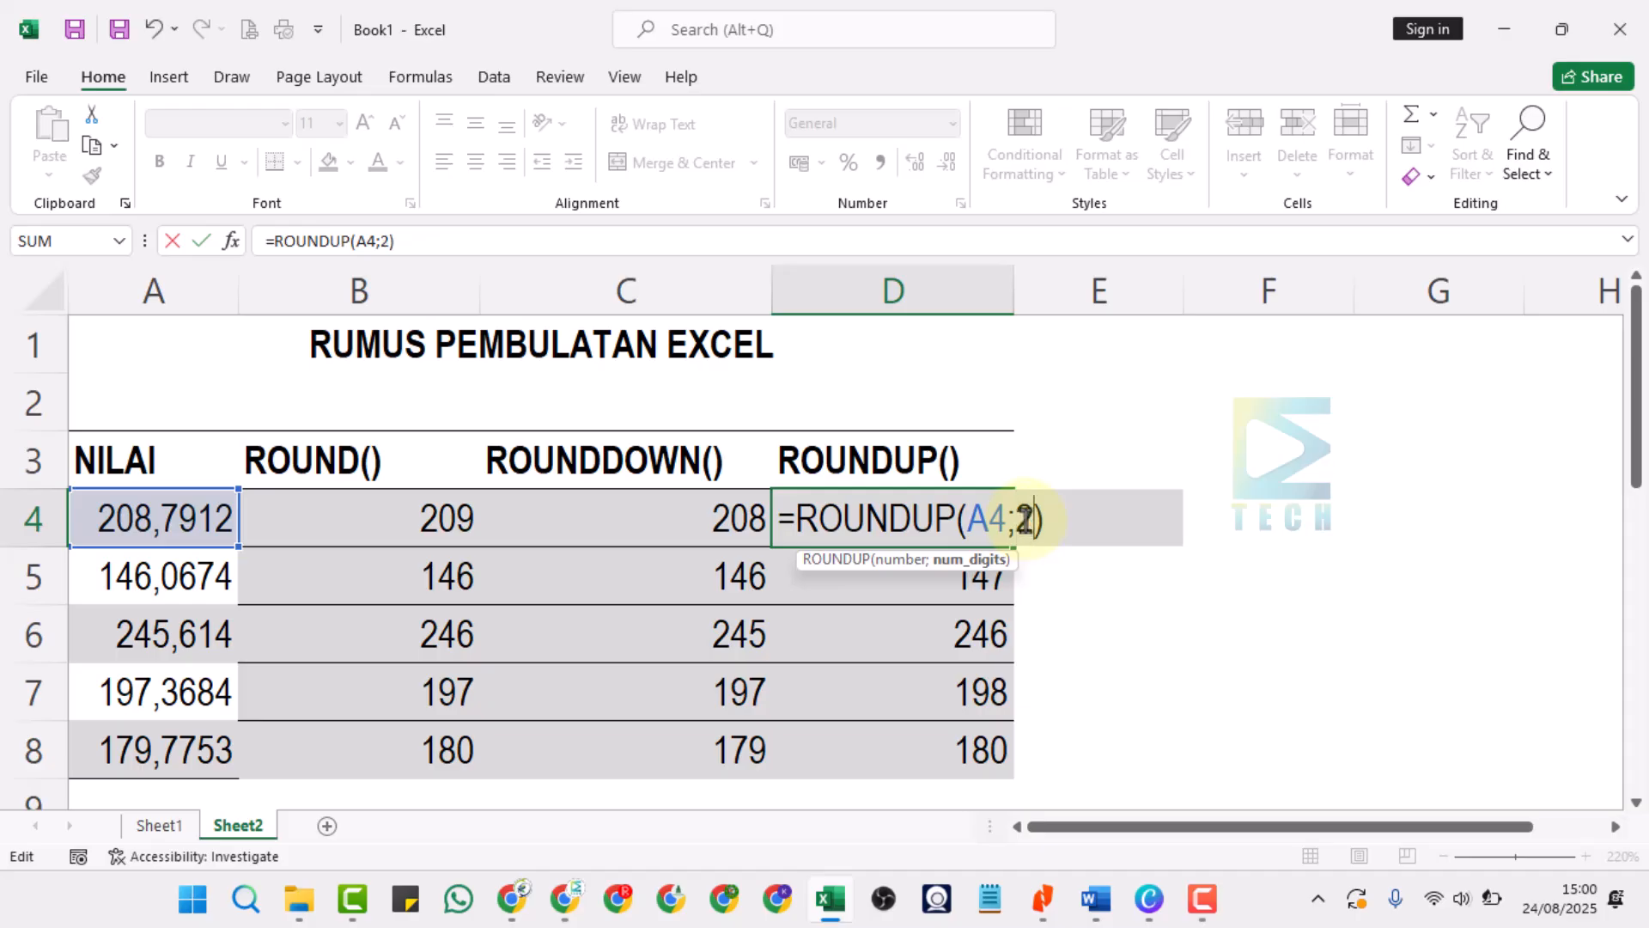
pyautogui.press('Return')
# Fill the two-digit ROUNDUP formula from D4 down through D8 and display D4 with two decimal places.
pyautogui.click(980, 519)
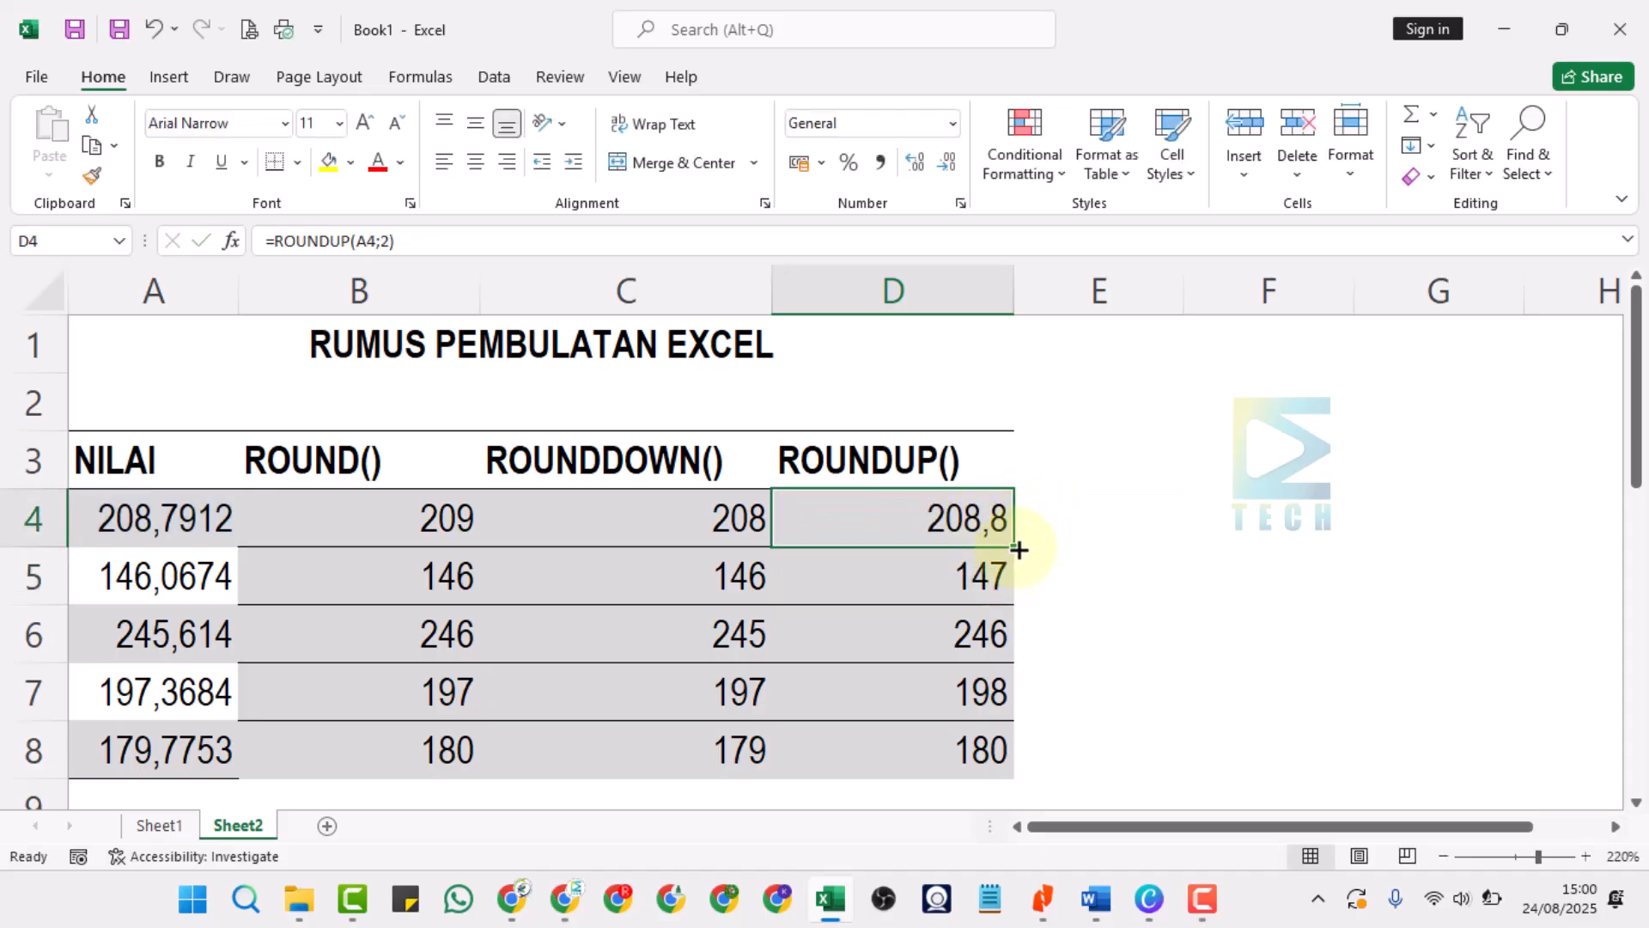
pyautogui.moveTo(1019, 550); pyautogui.dragTo(988, 778)
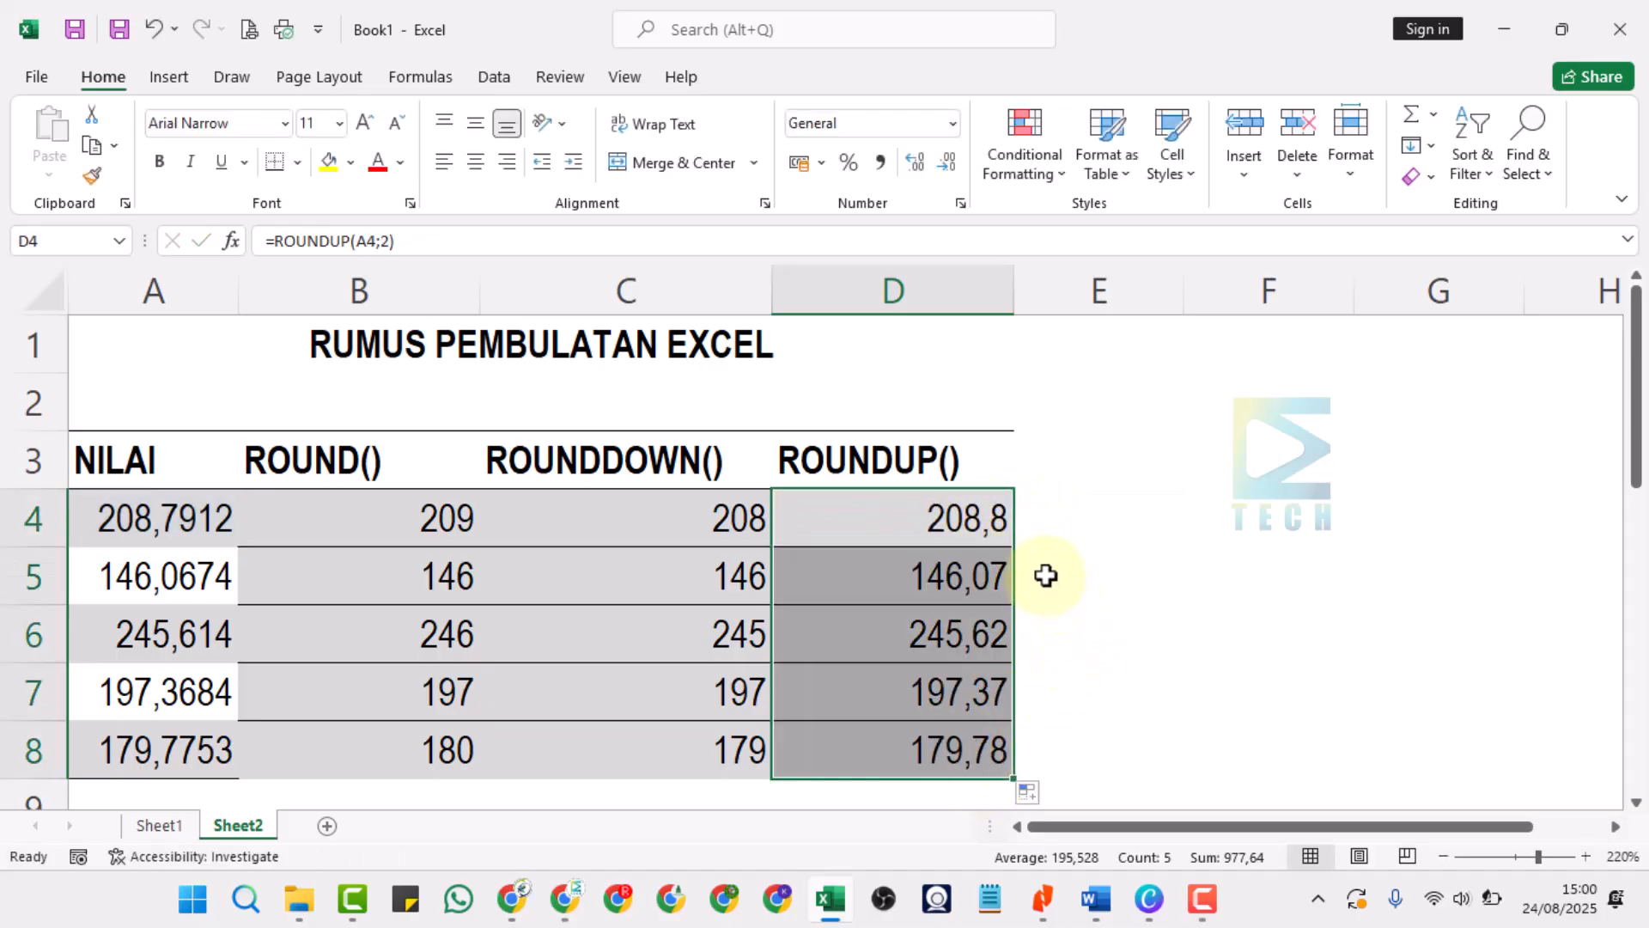
pyautogui.click(999, 521)
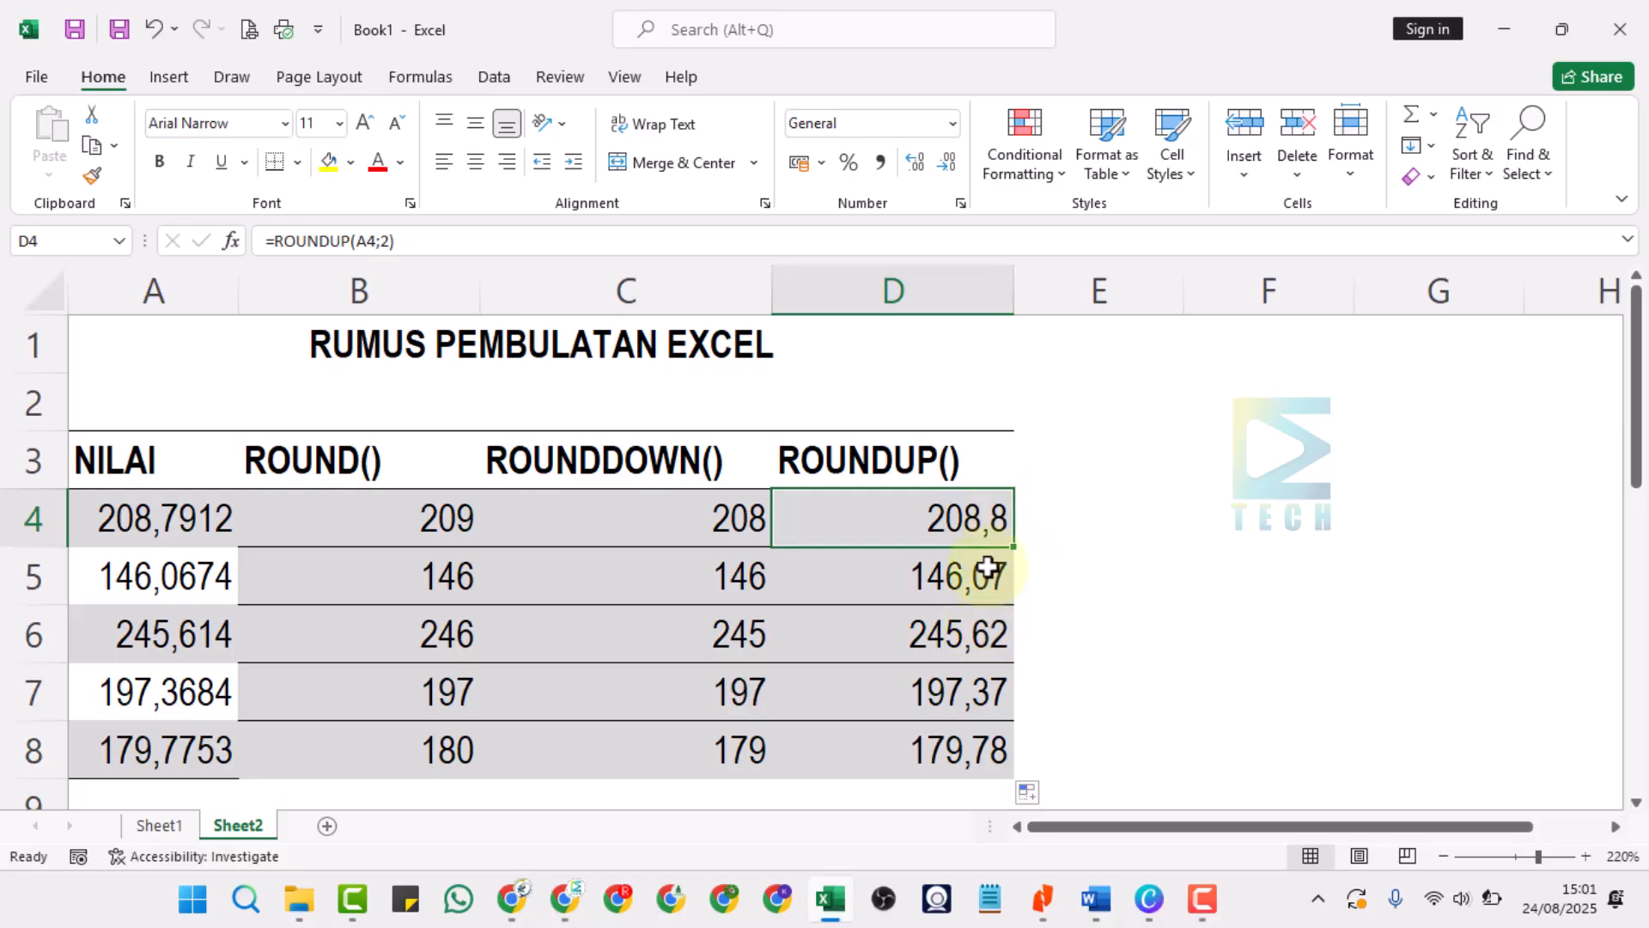
pyautogui.click(947, 163)
pyautogui.click(923, 164)
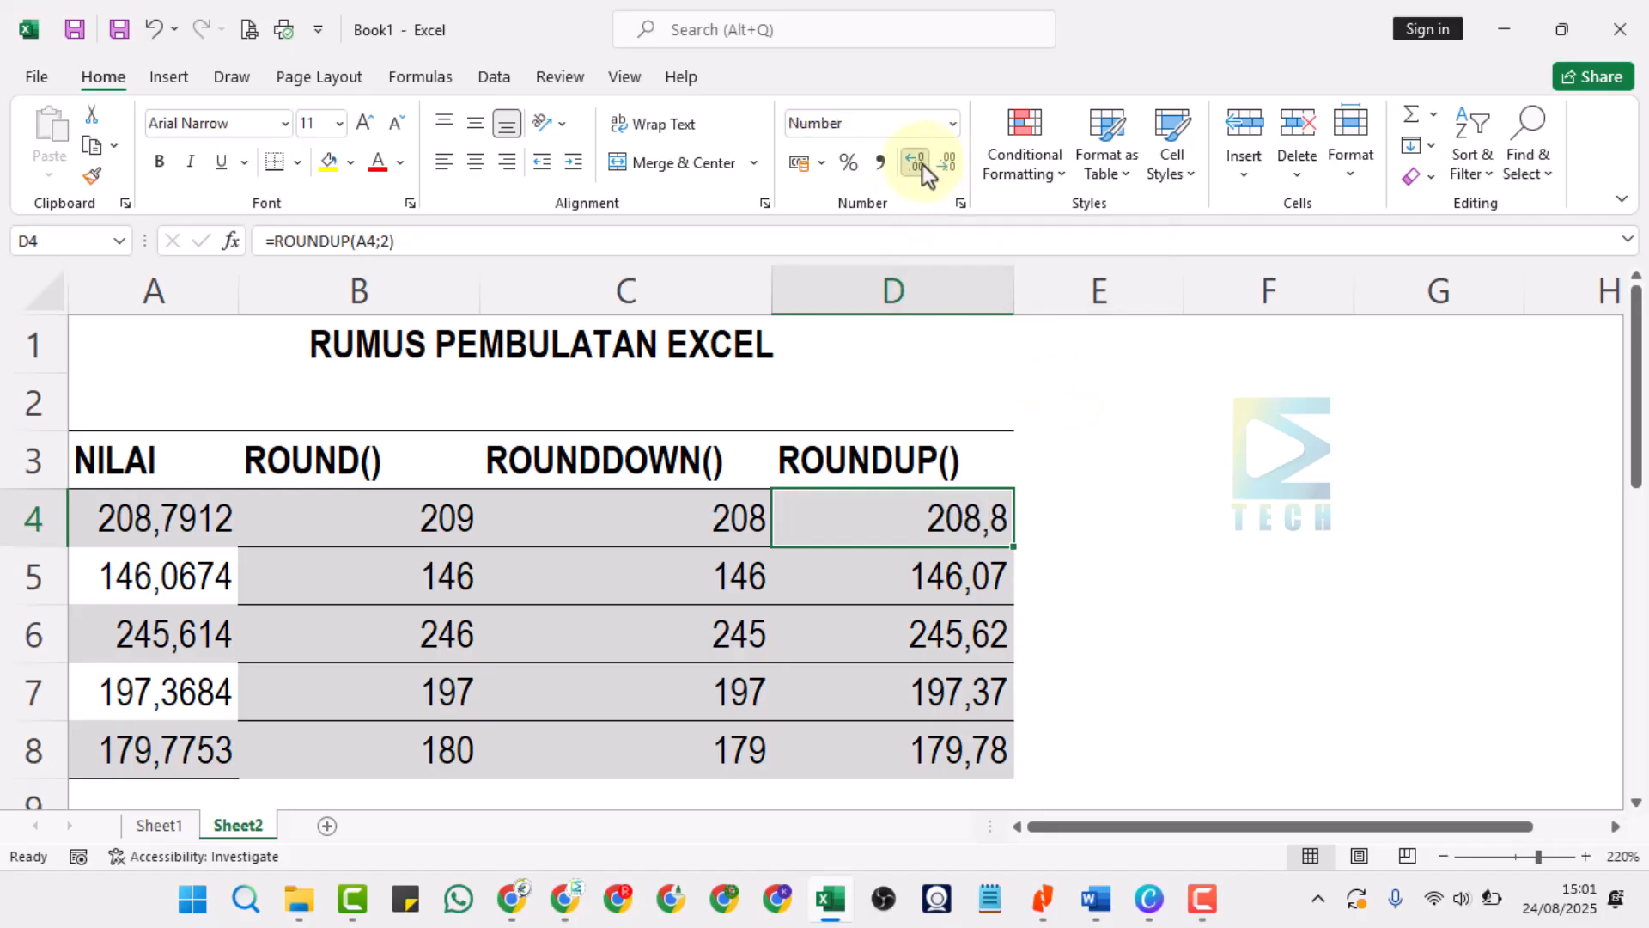
pyautogui.click(922, 163)
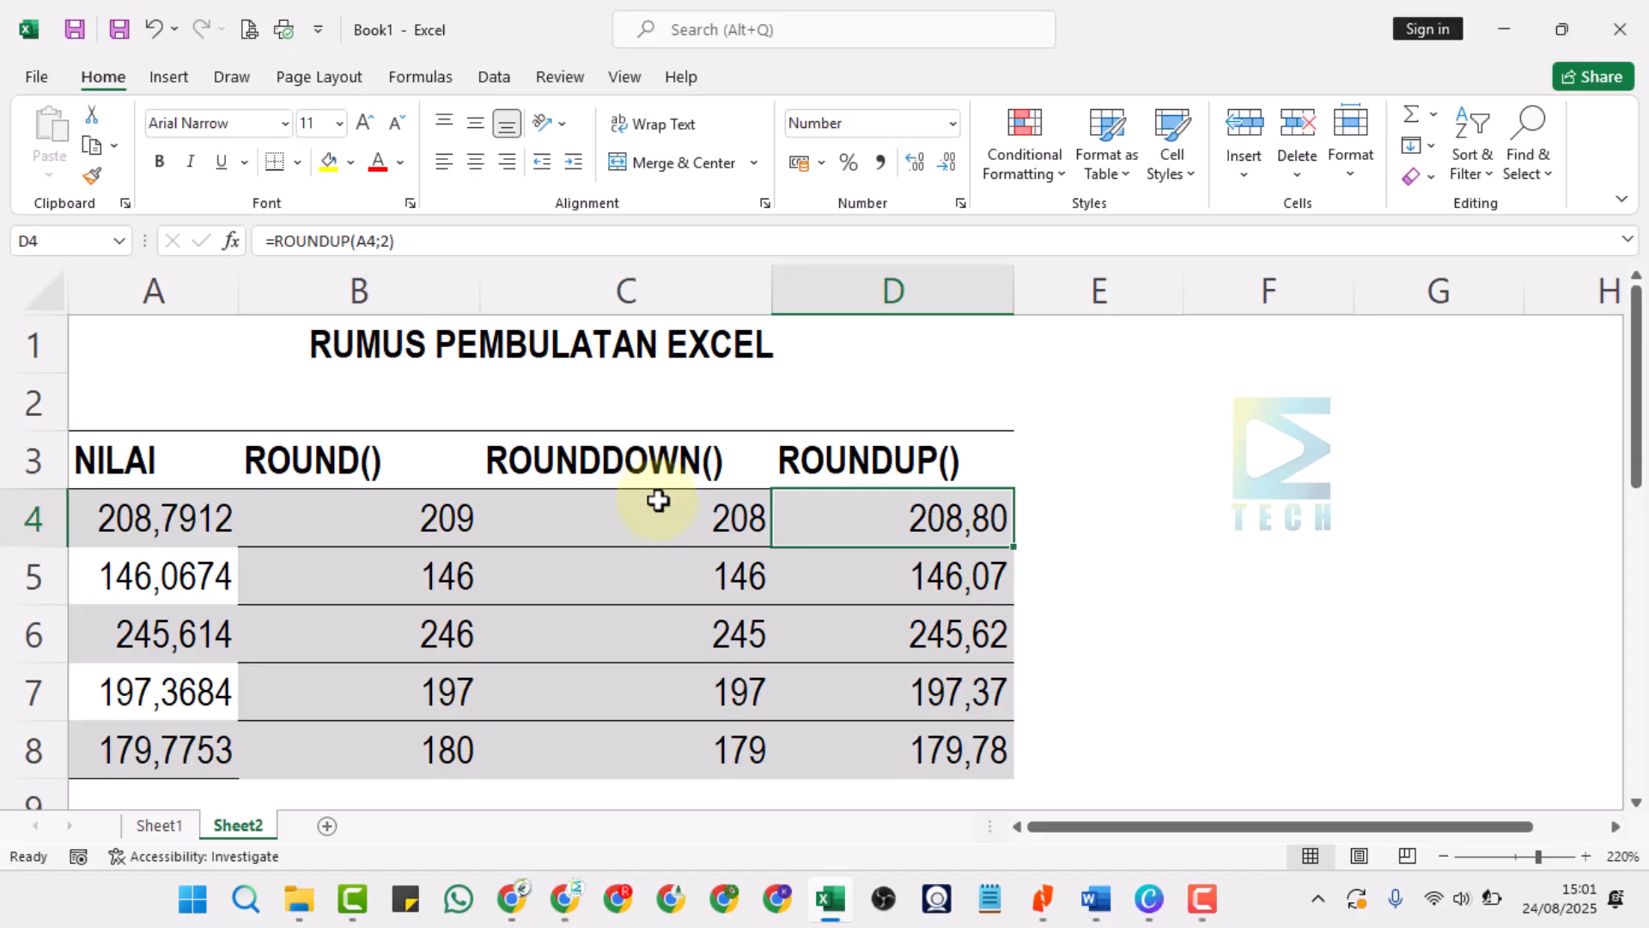
# Change the formula in cell D4 back to =ROUNDUP(A4;0).
pyautogui.moveTo(658, 501); pyautogui.dragTo(656, 744)
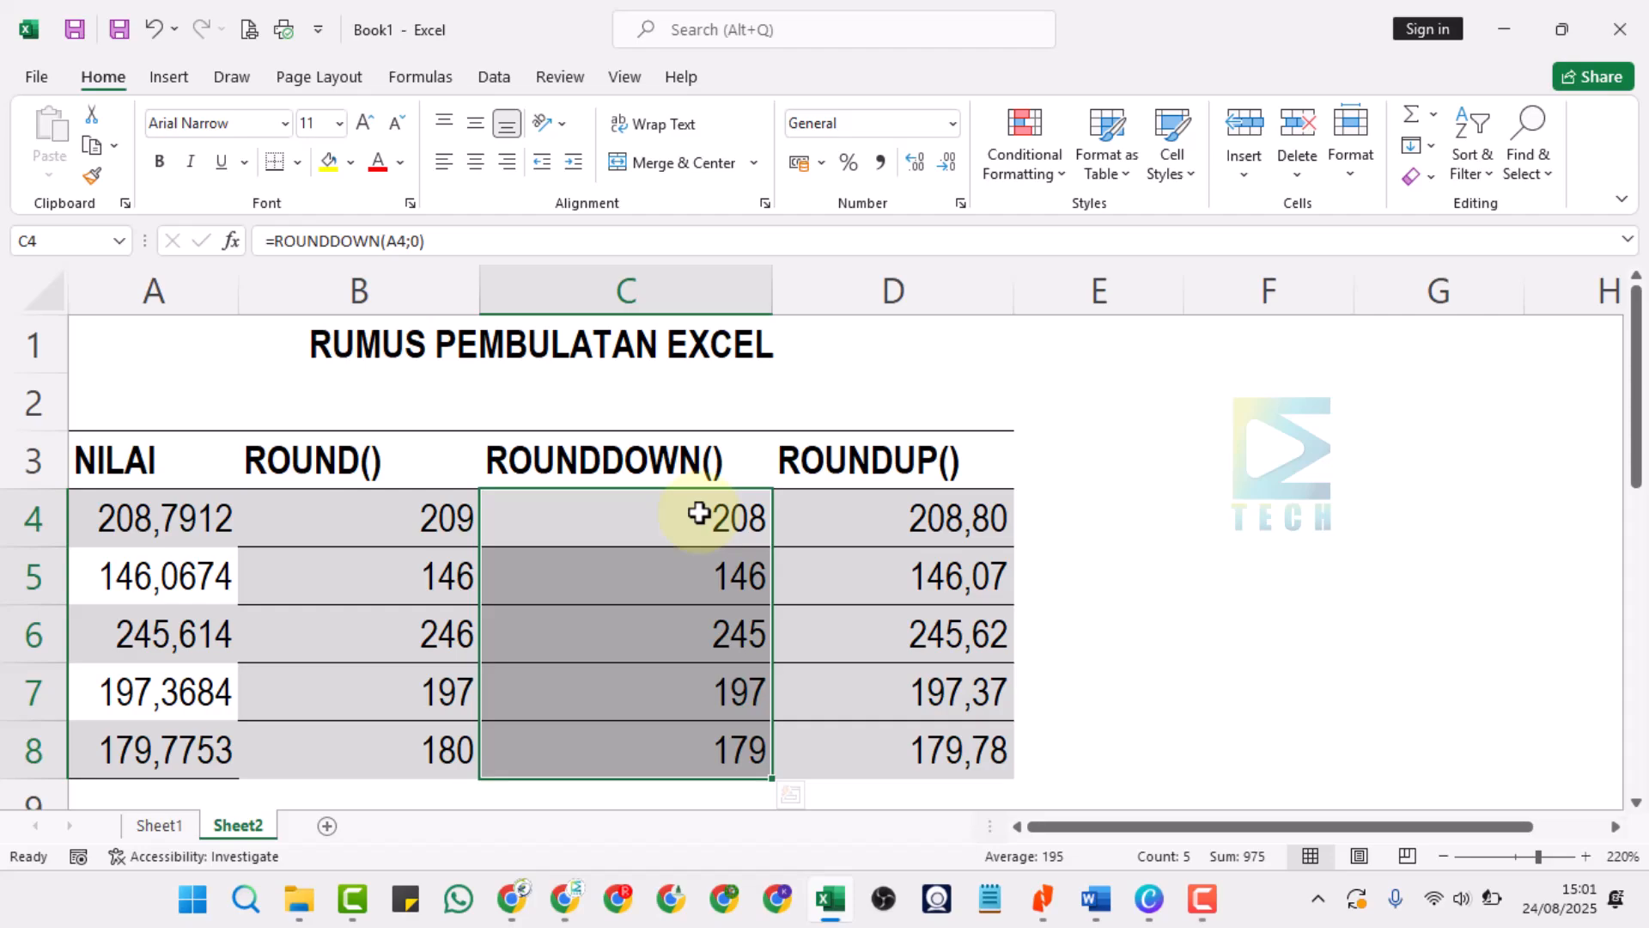
pyautogui.click(888, 518)
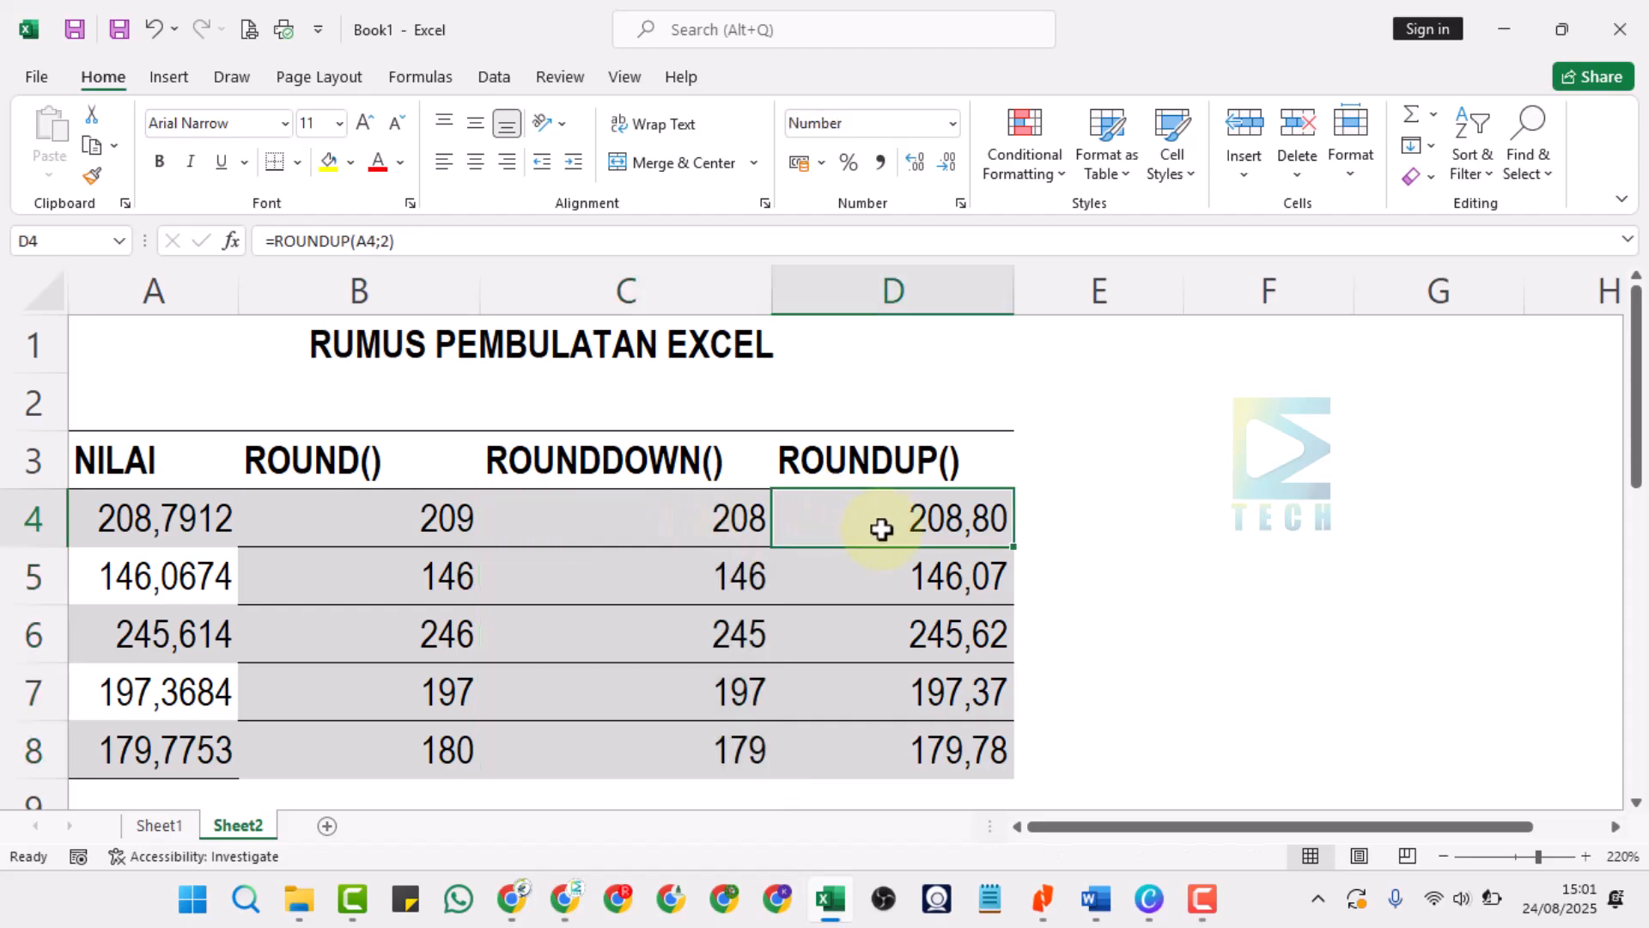
pyautogui.click(389, 241)
pyautogui.press('Return')
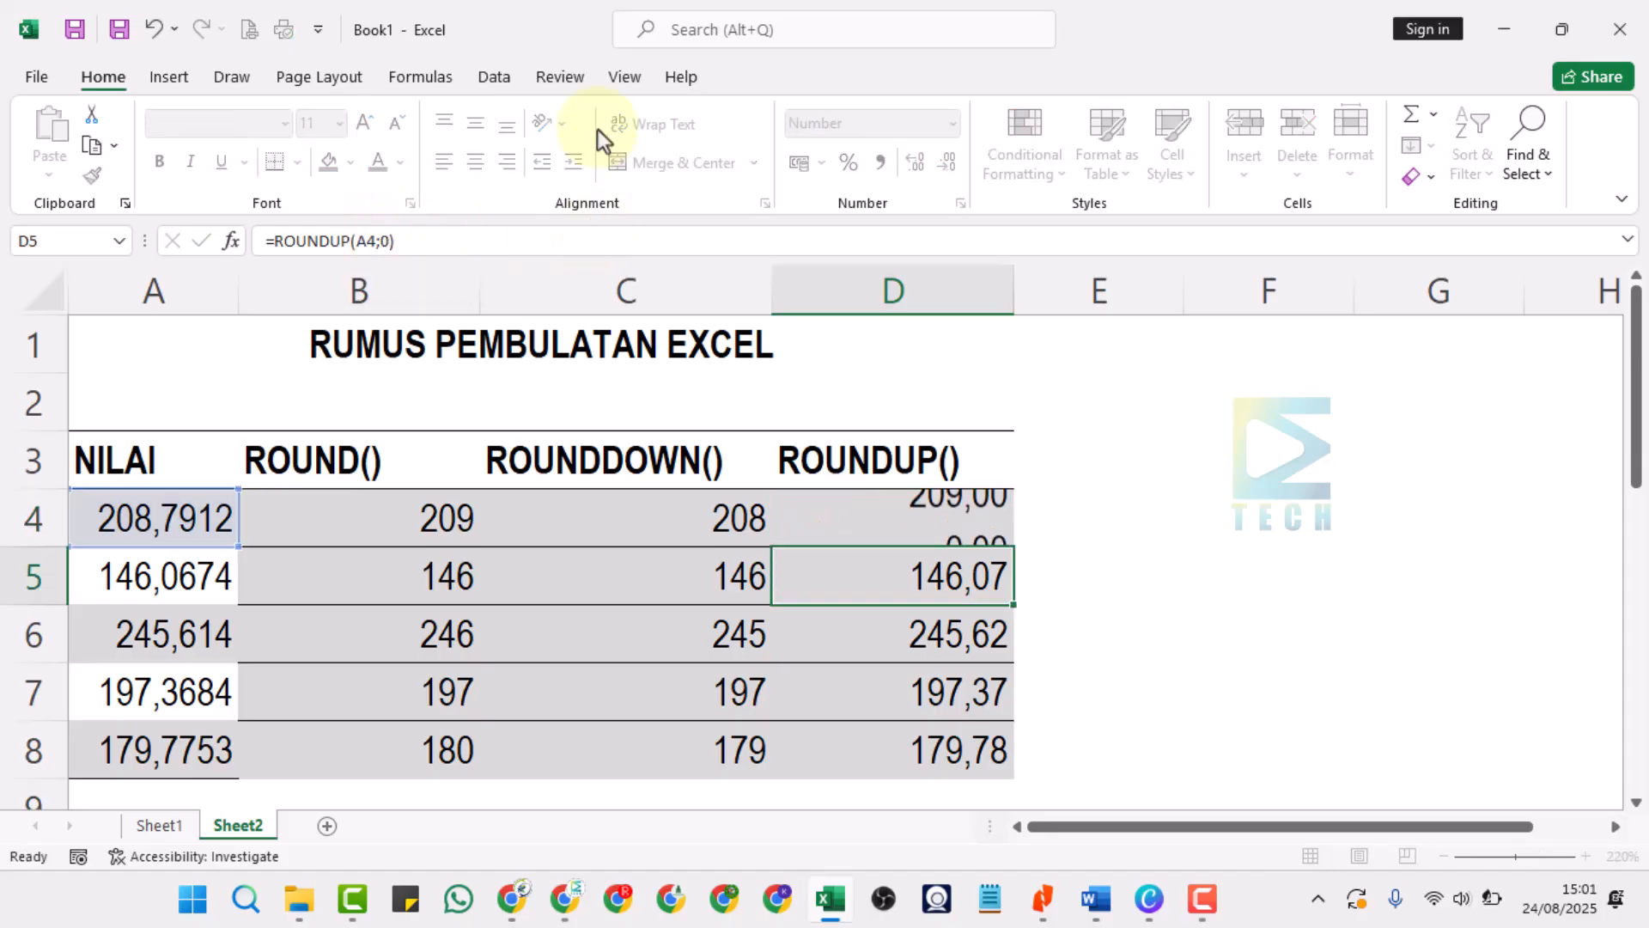
# Display D4 without decimal places and fill its zero-digit ROUNDUP formula down through cell D8.
pyautogui.click(909, 520)
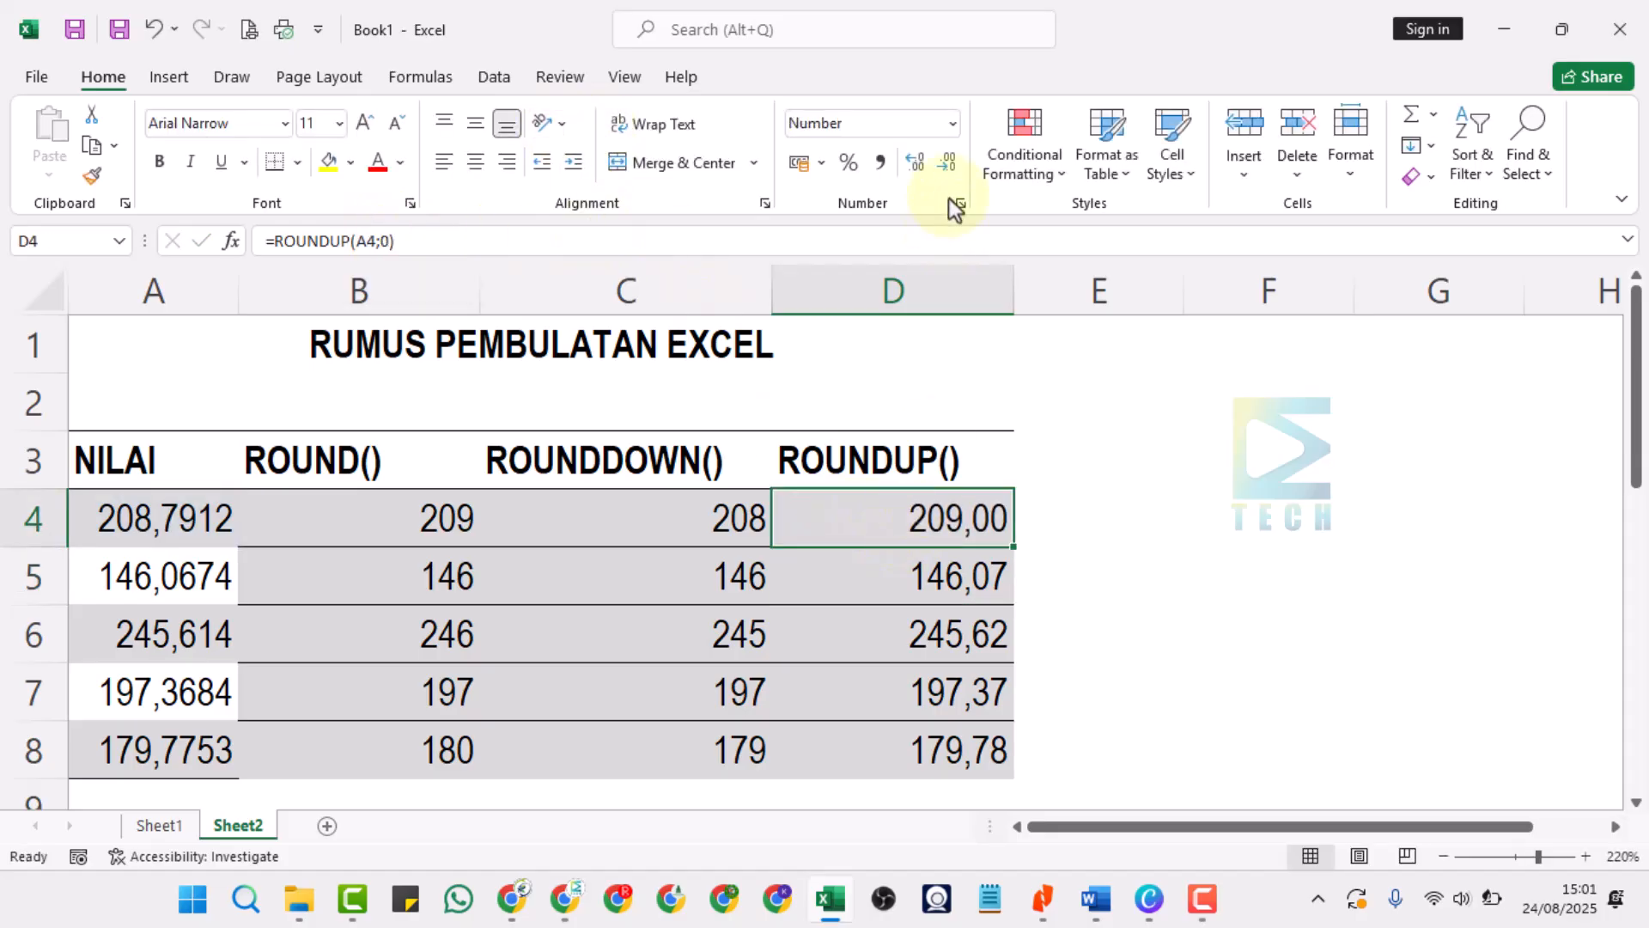
pyautogui.click(948, 163)
pyautogui.click(949, 164)
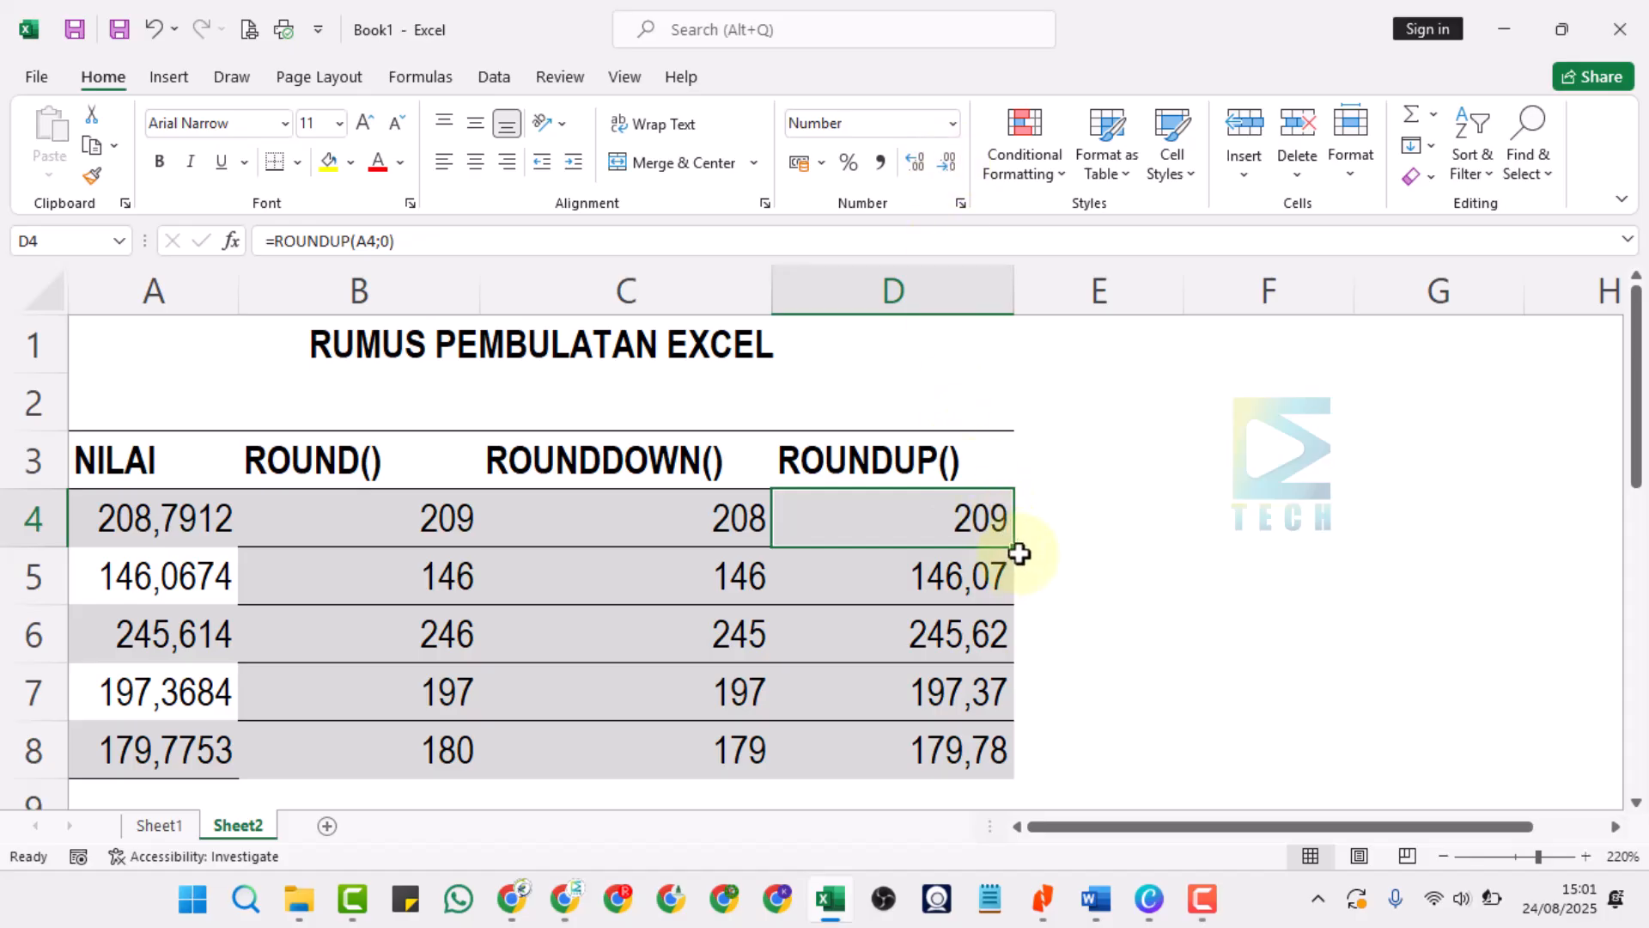
pyautogui.moveTo(1015, 552); pyautogui.dragTo(988, 756)
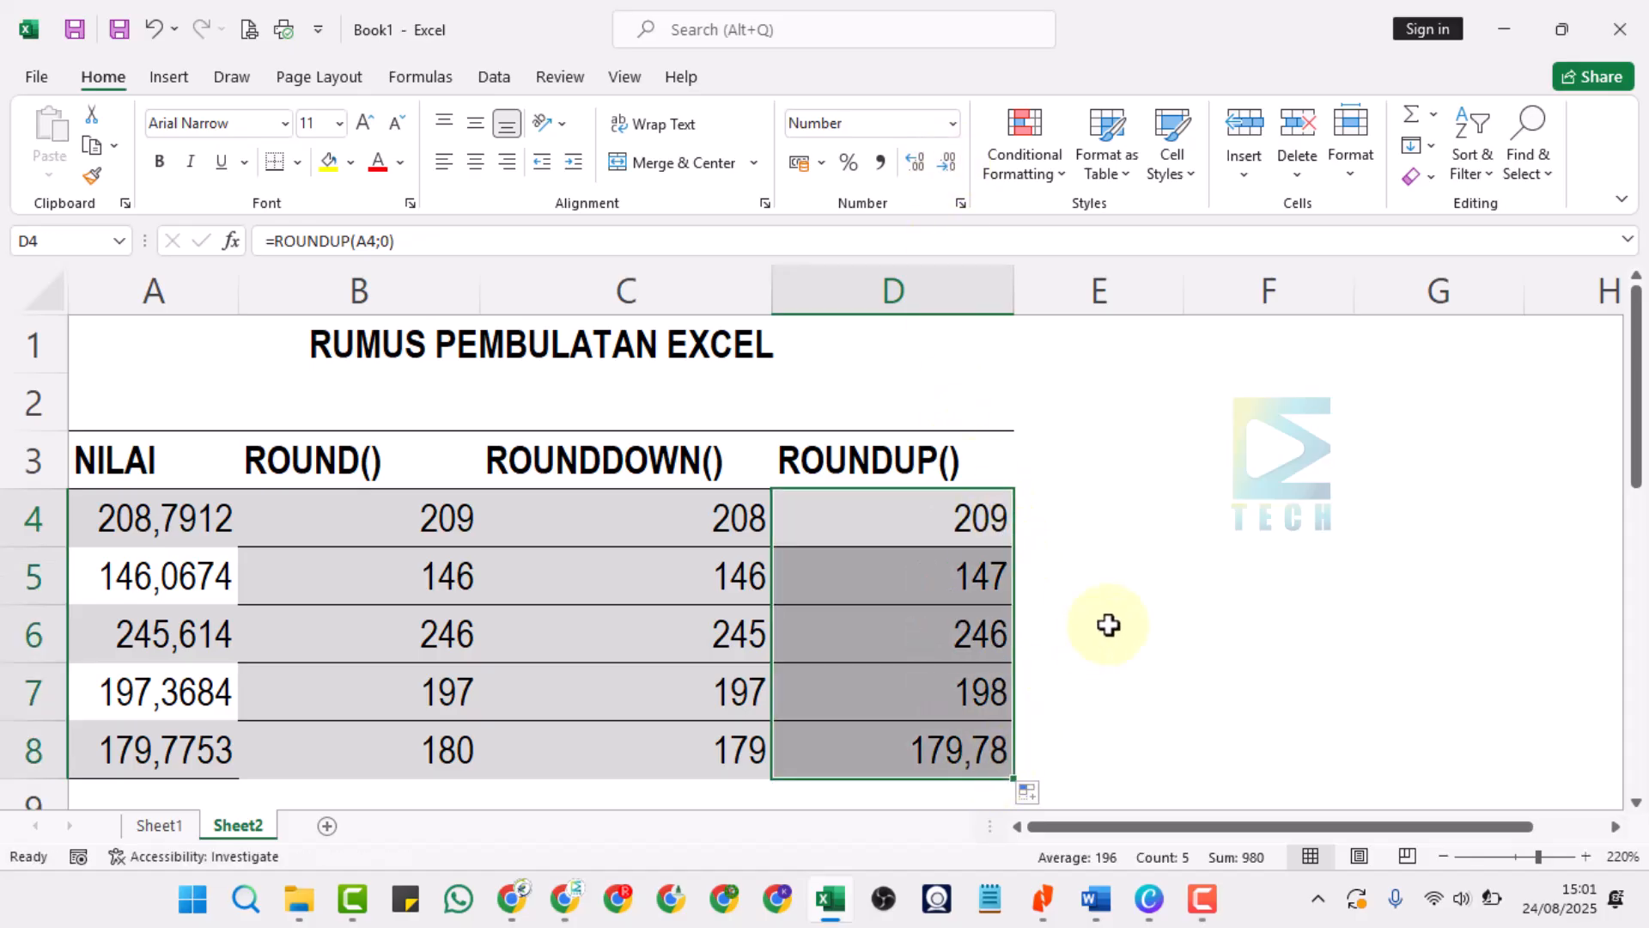
pyautogui.click(1150, 571)
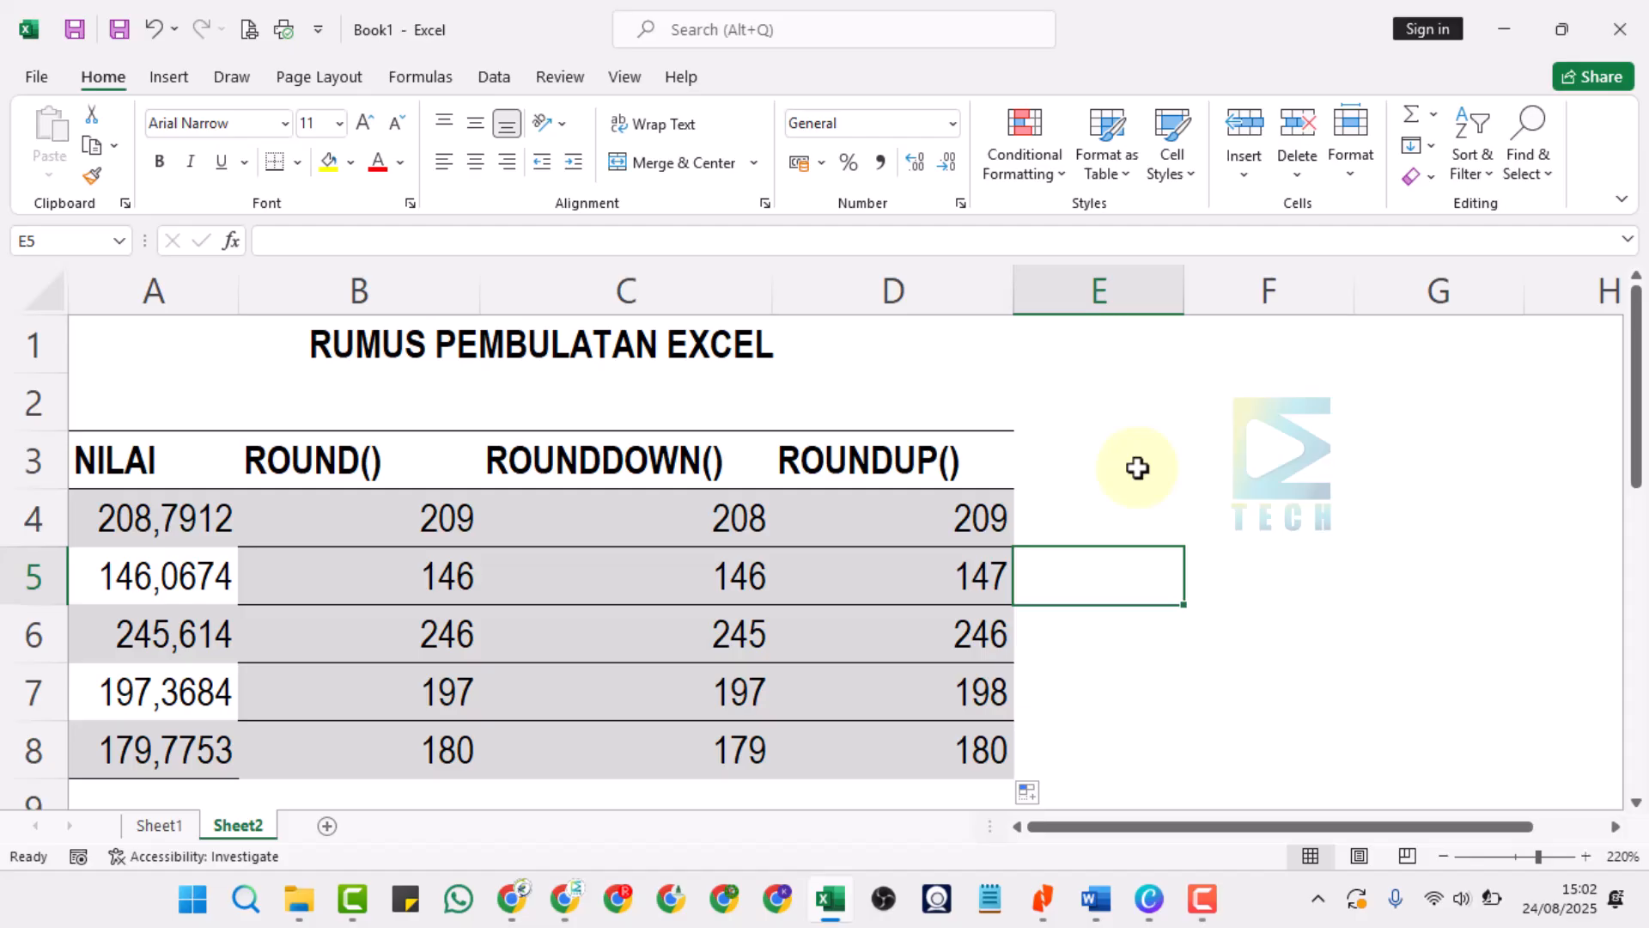
# Switch to the Google Chrome browser window.
pyautogui.click(513, 900)
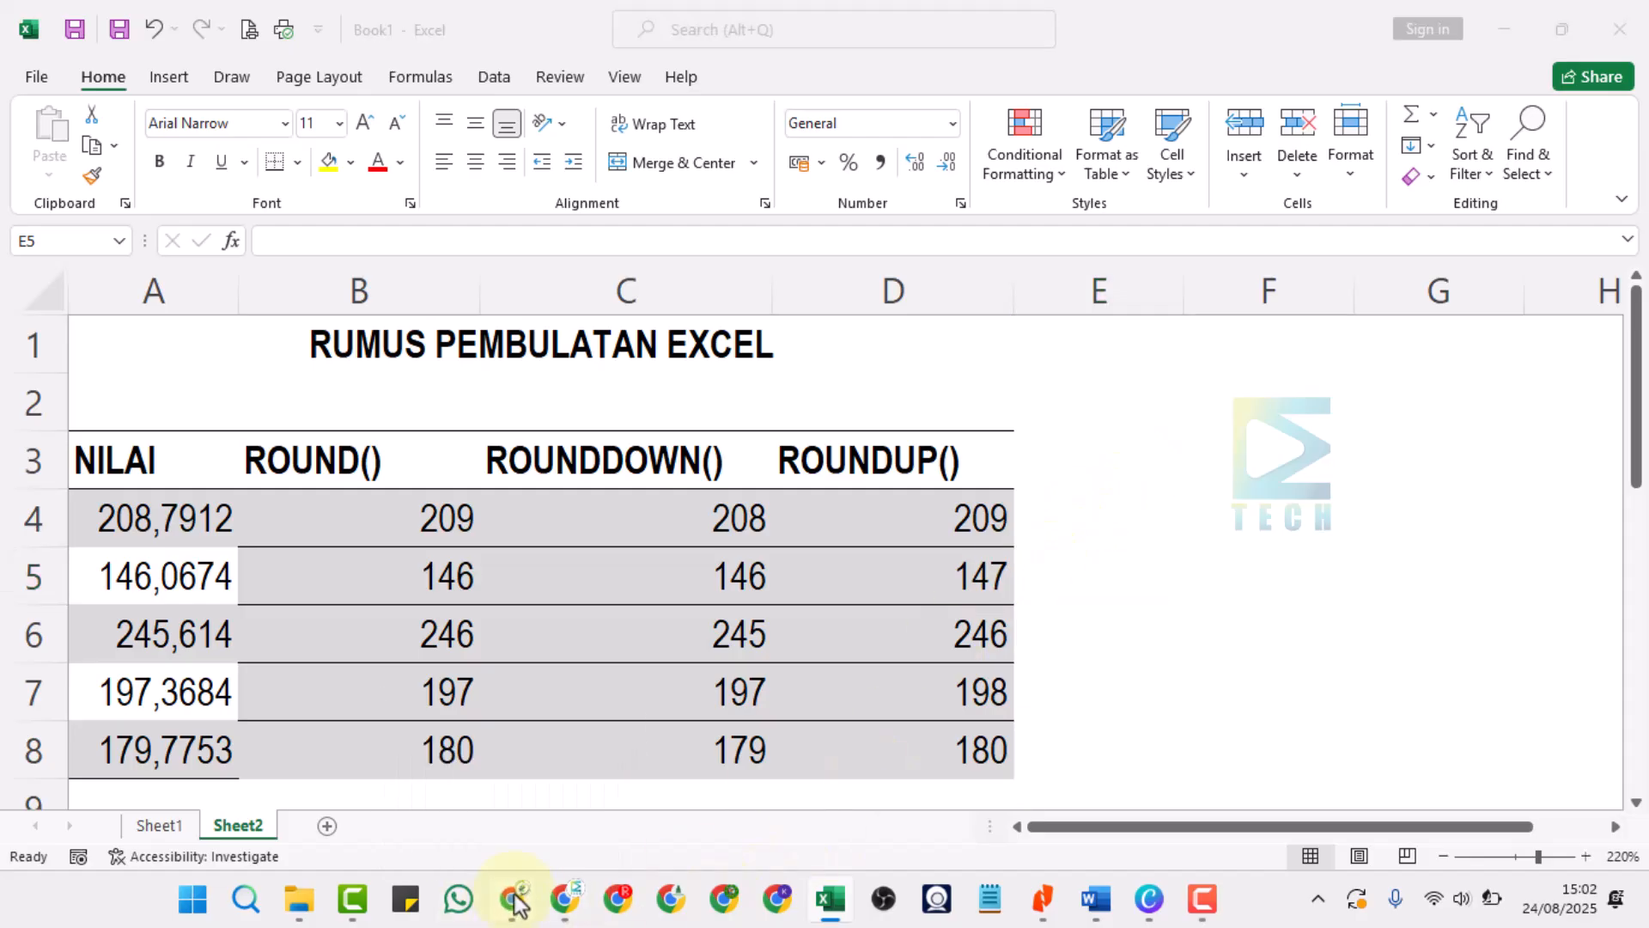